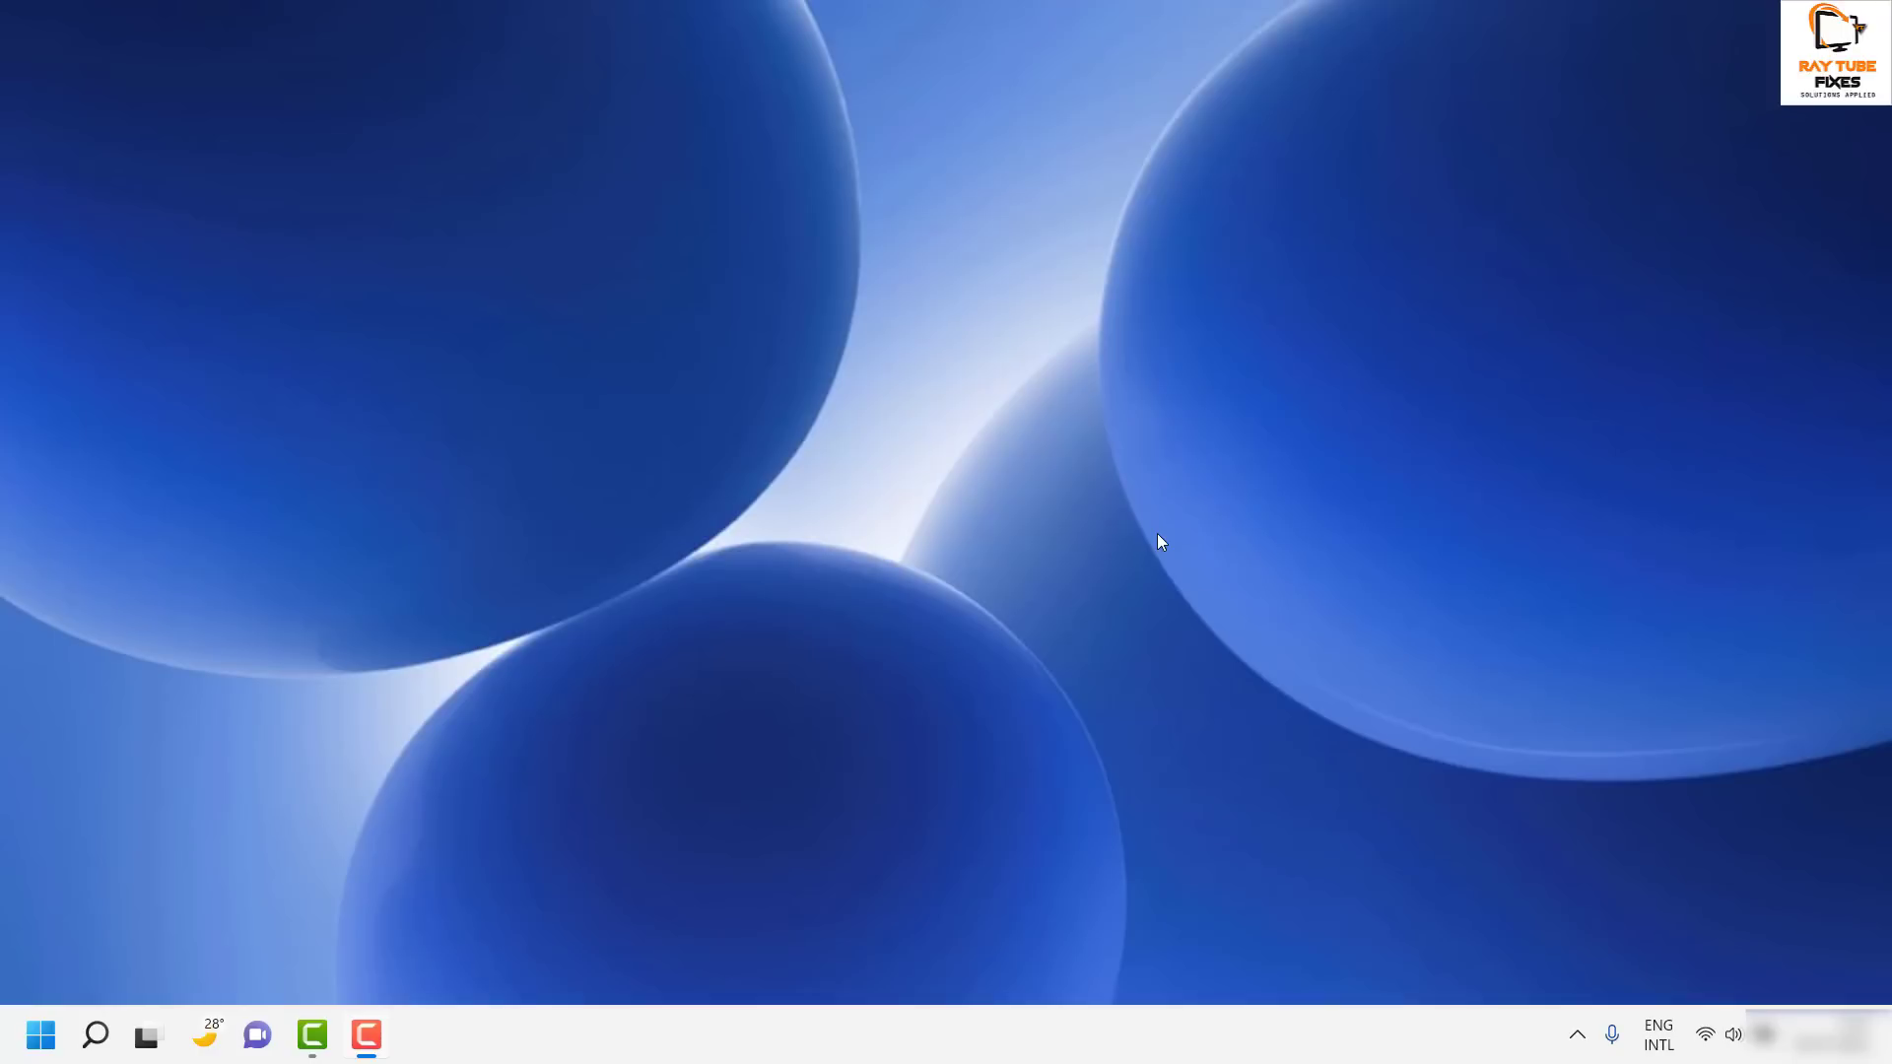
{"action": "left_click", "coordinate": [1578, 1038]}
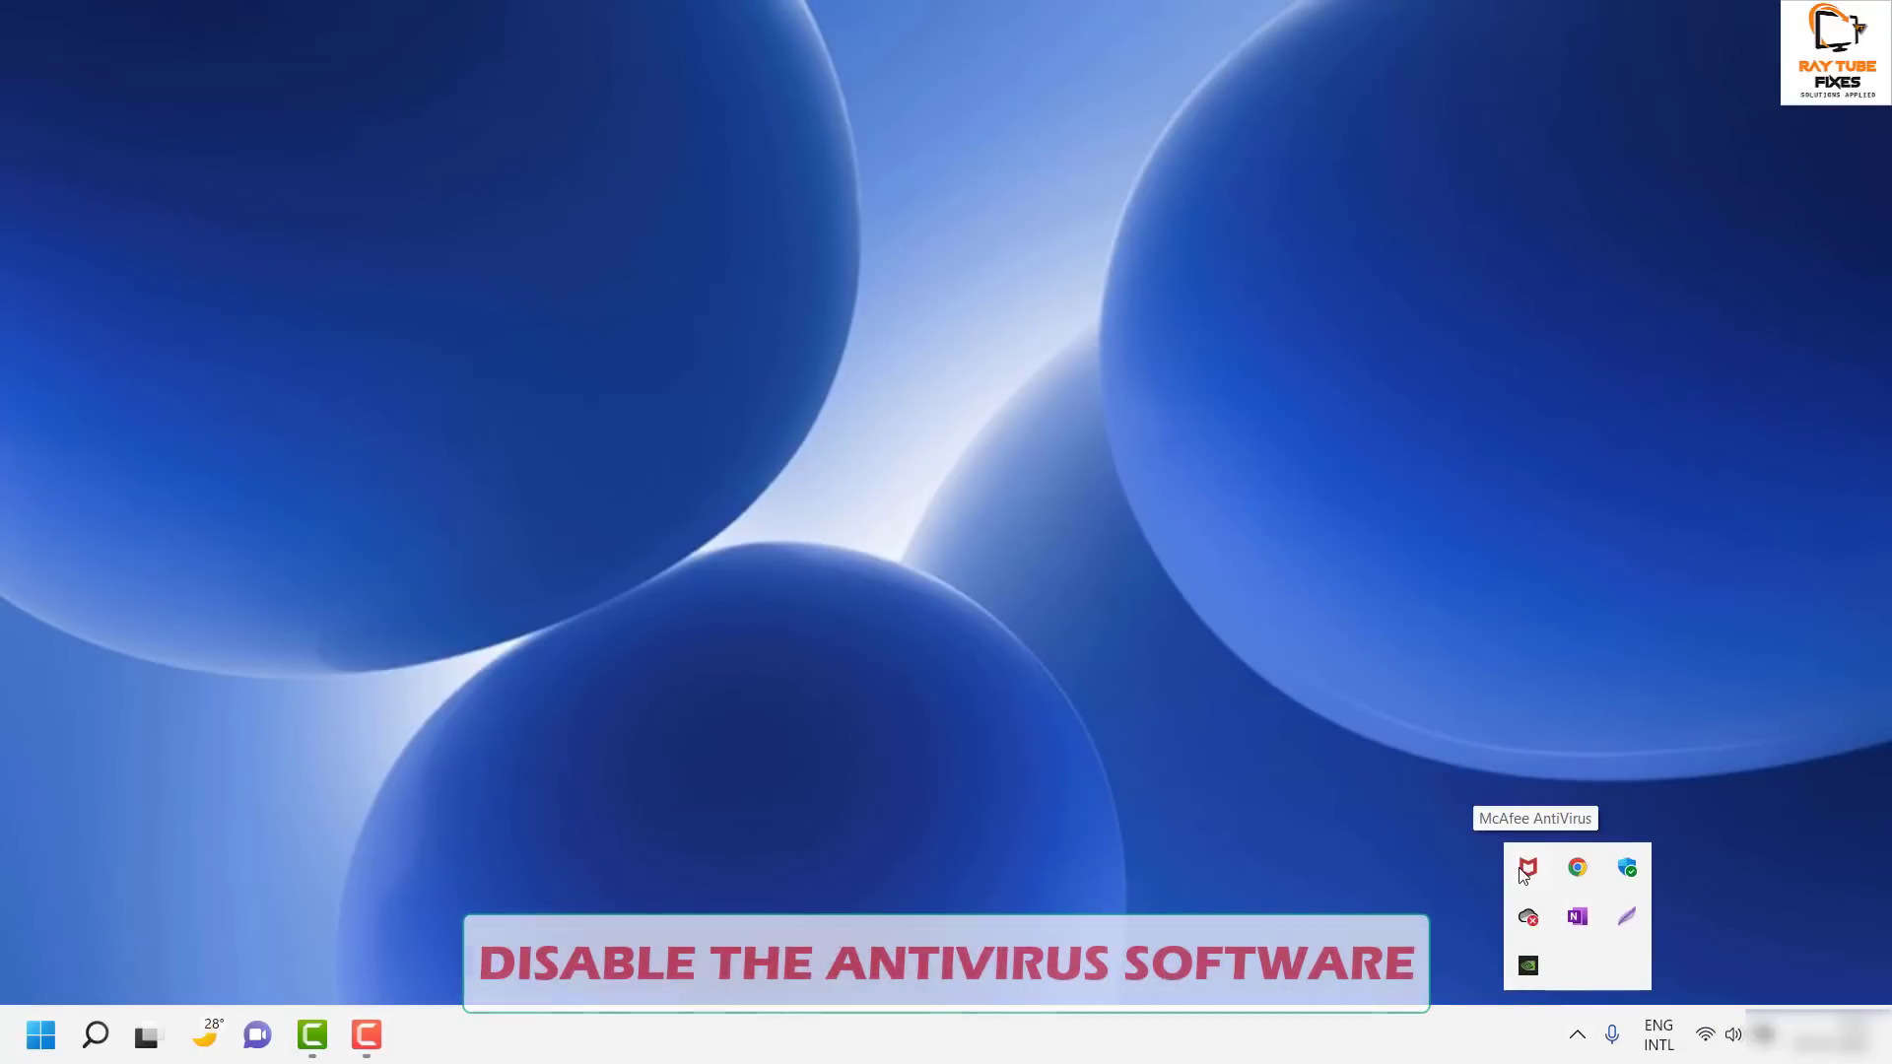
{"action": "left_click", "coordinate": [1325, 802]}
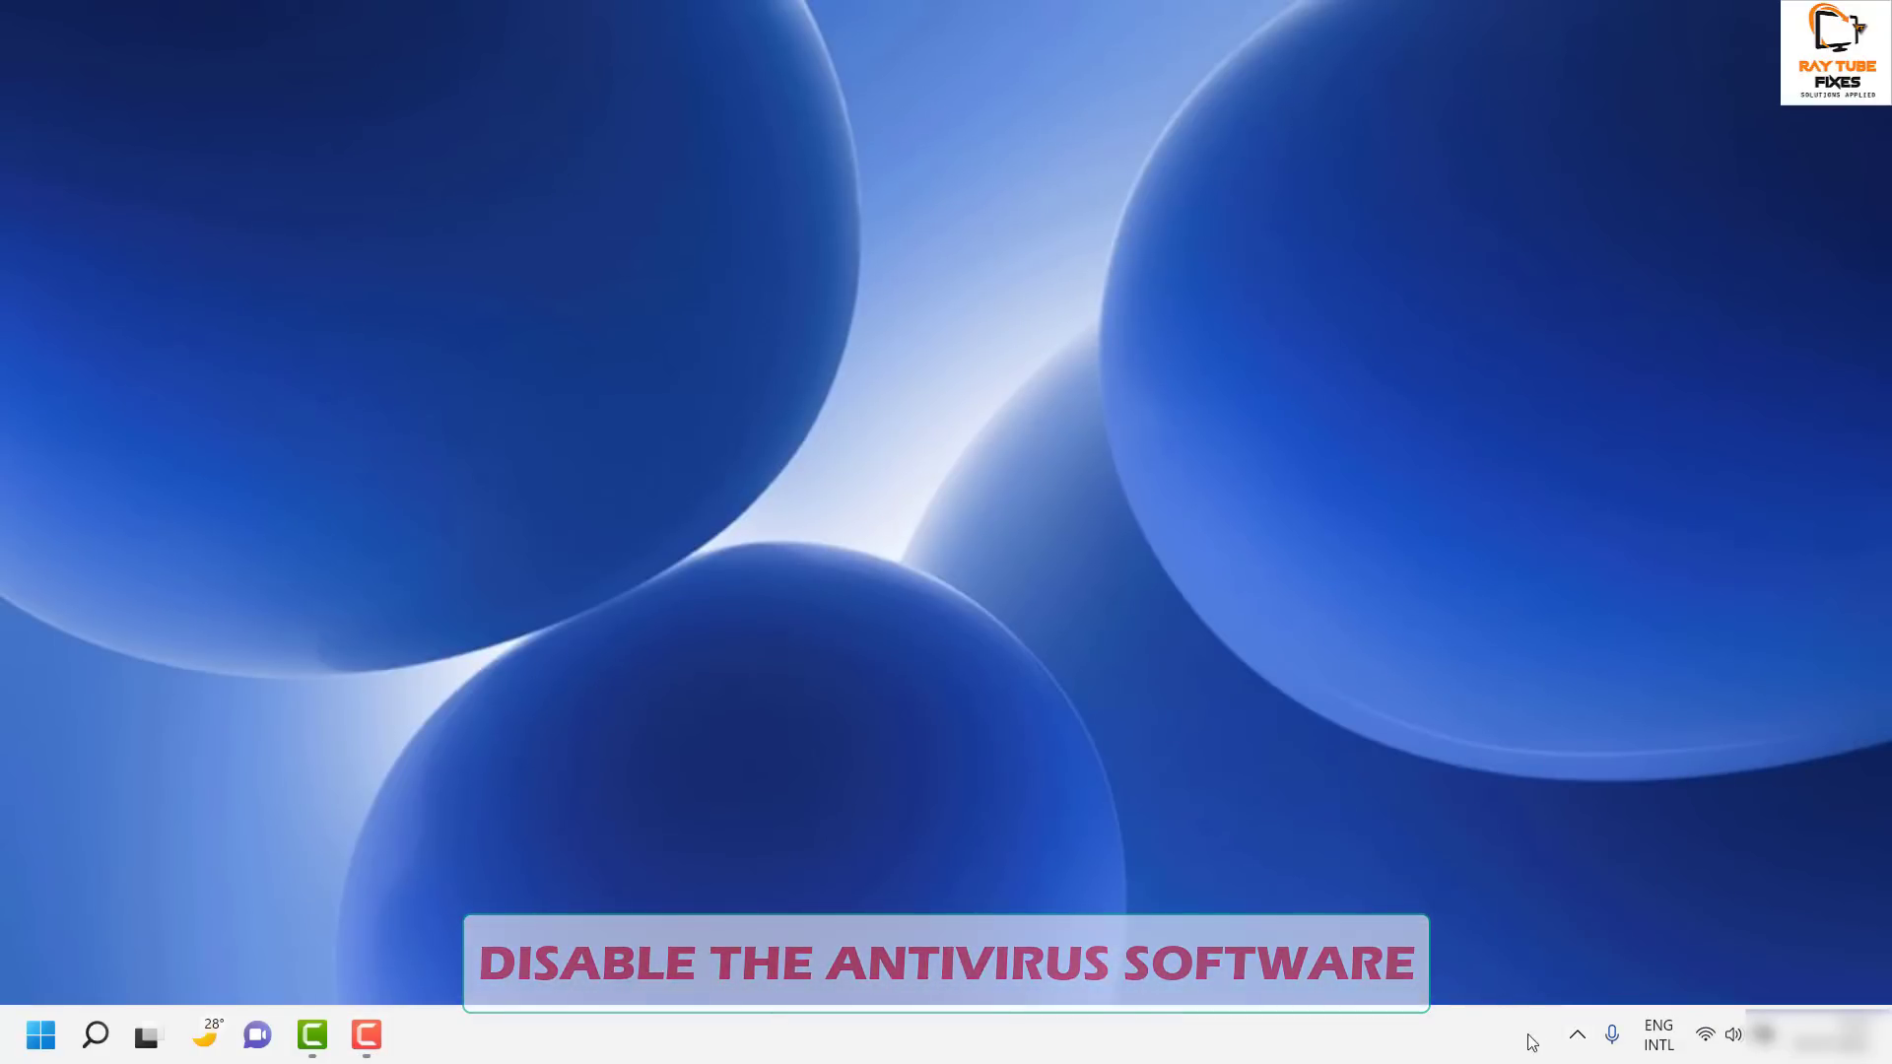
{"action": "left_click", "coordinate": [1578, 1040]}
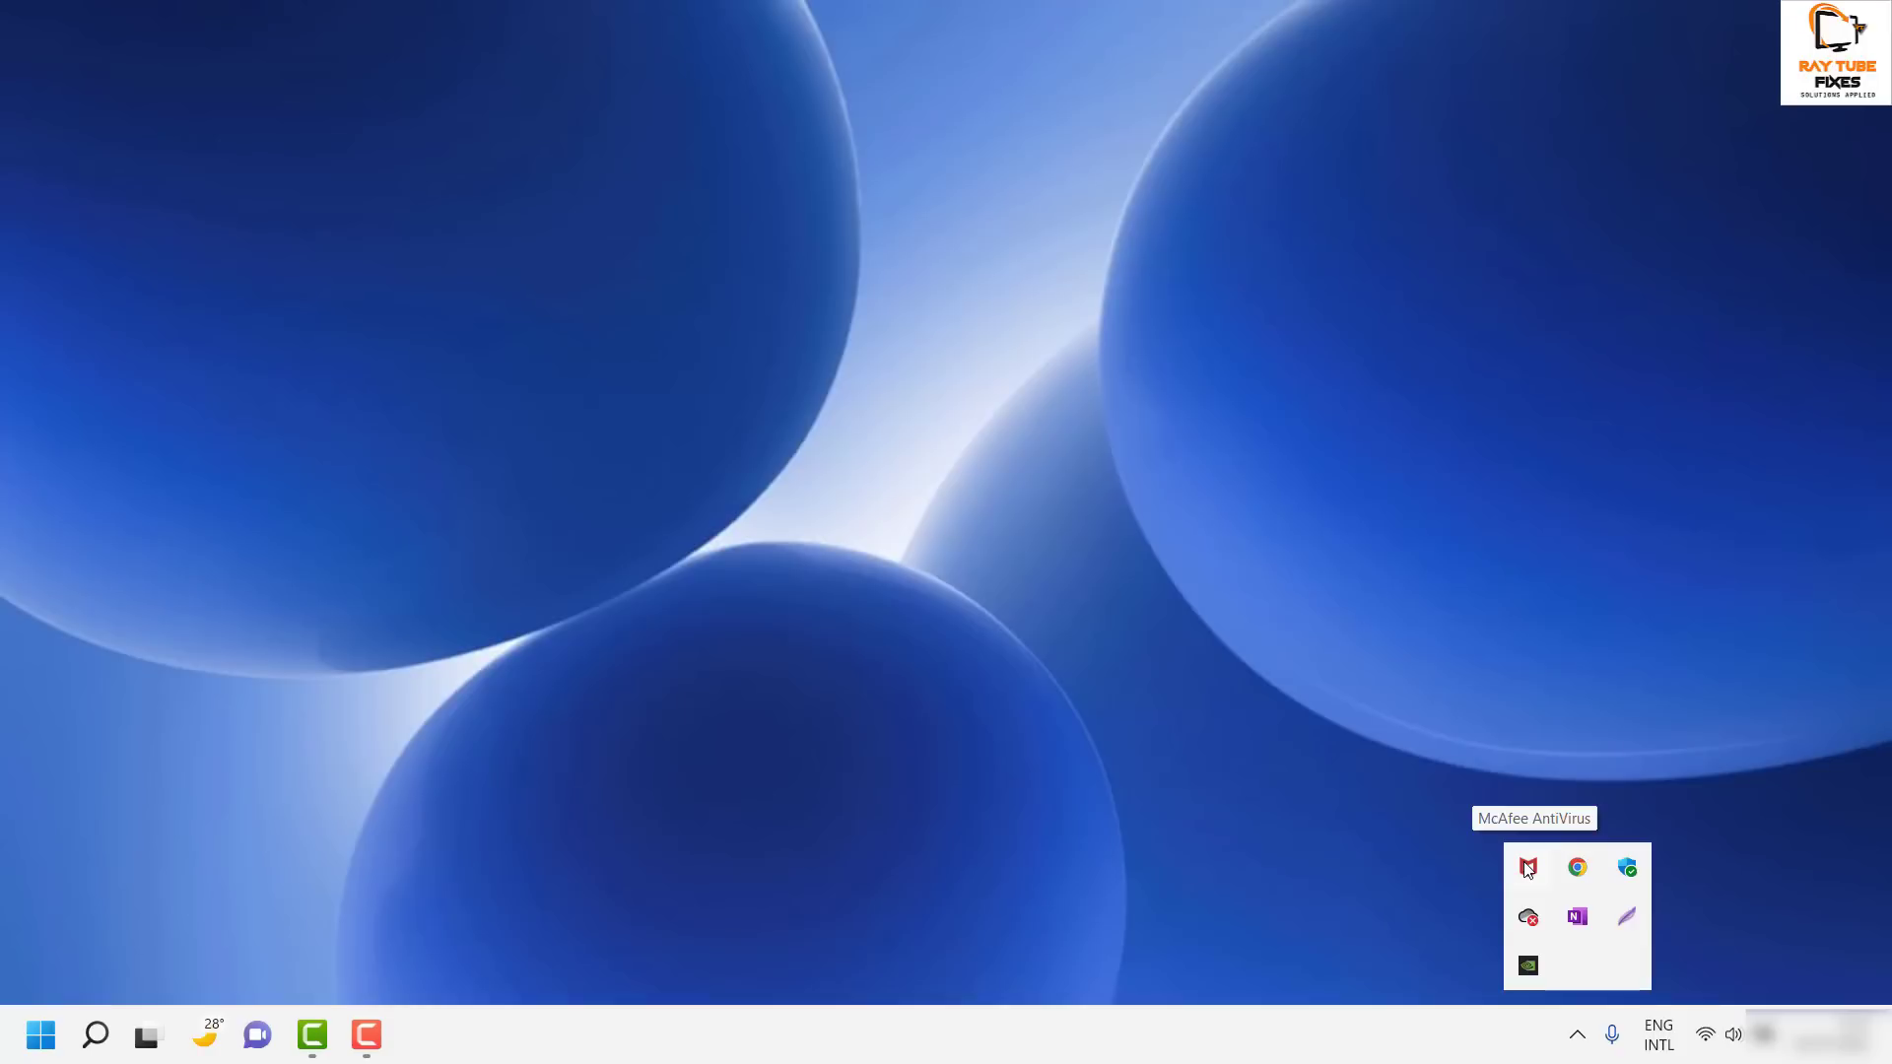
{"action": "right_click", "coordinate": [1527, 867]}
{"action": "left_click", "coordinate": [1376, 736]}
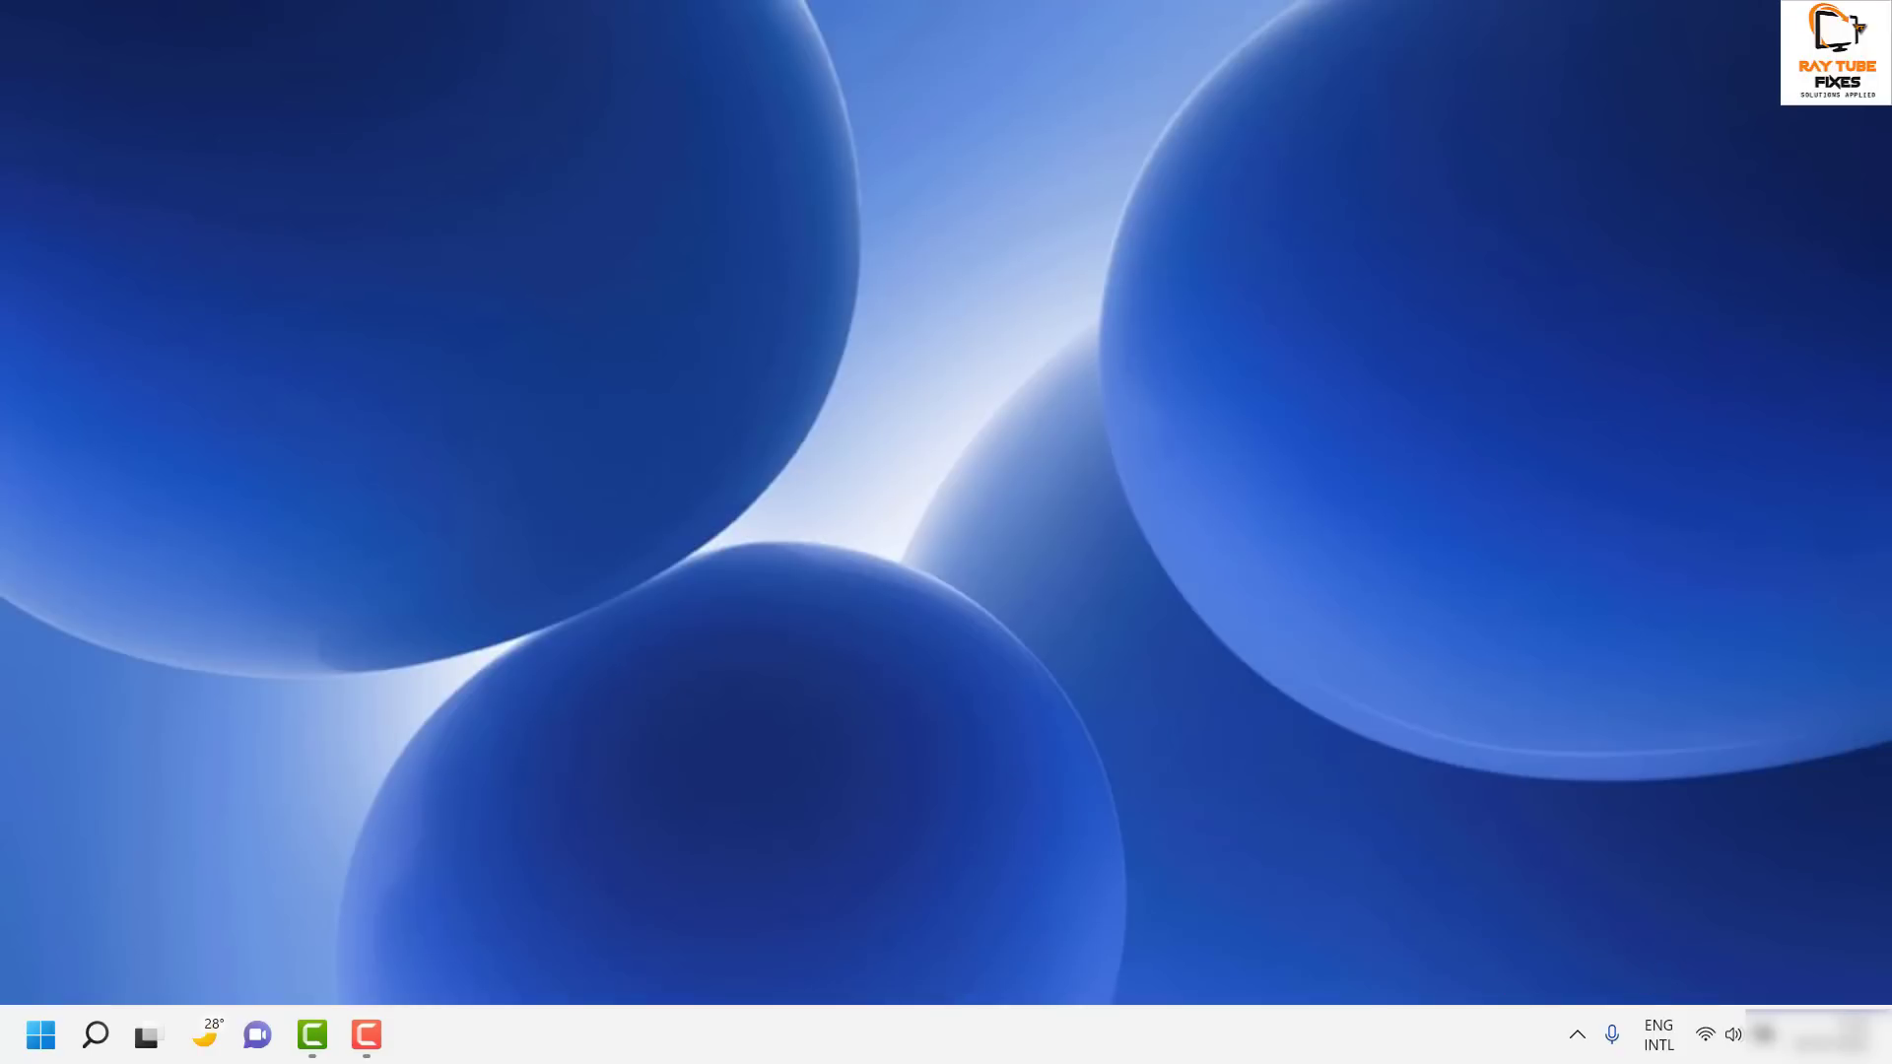
Step: Open the main window of McAfee AntiVirus
{"action": "left_click", "coordinate": [1577, 1035]}
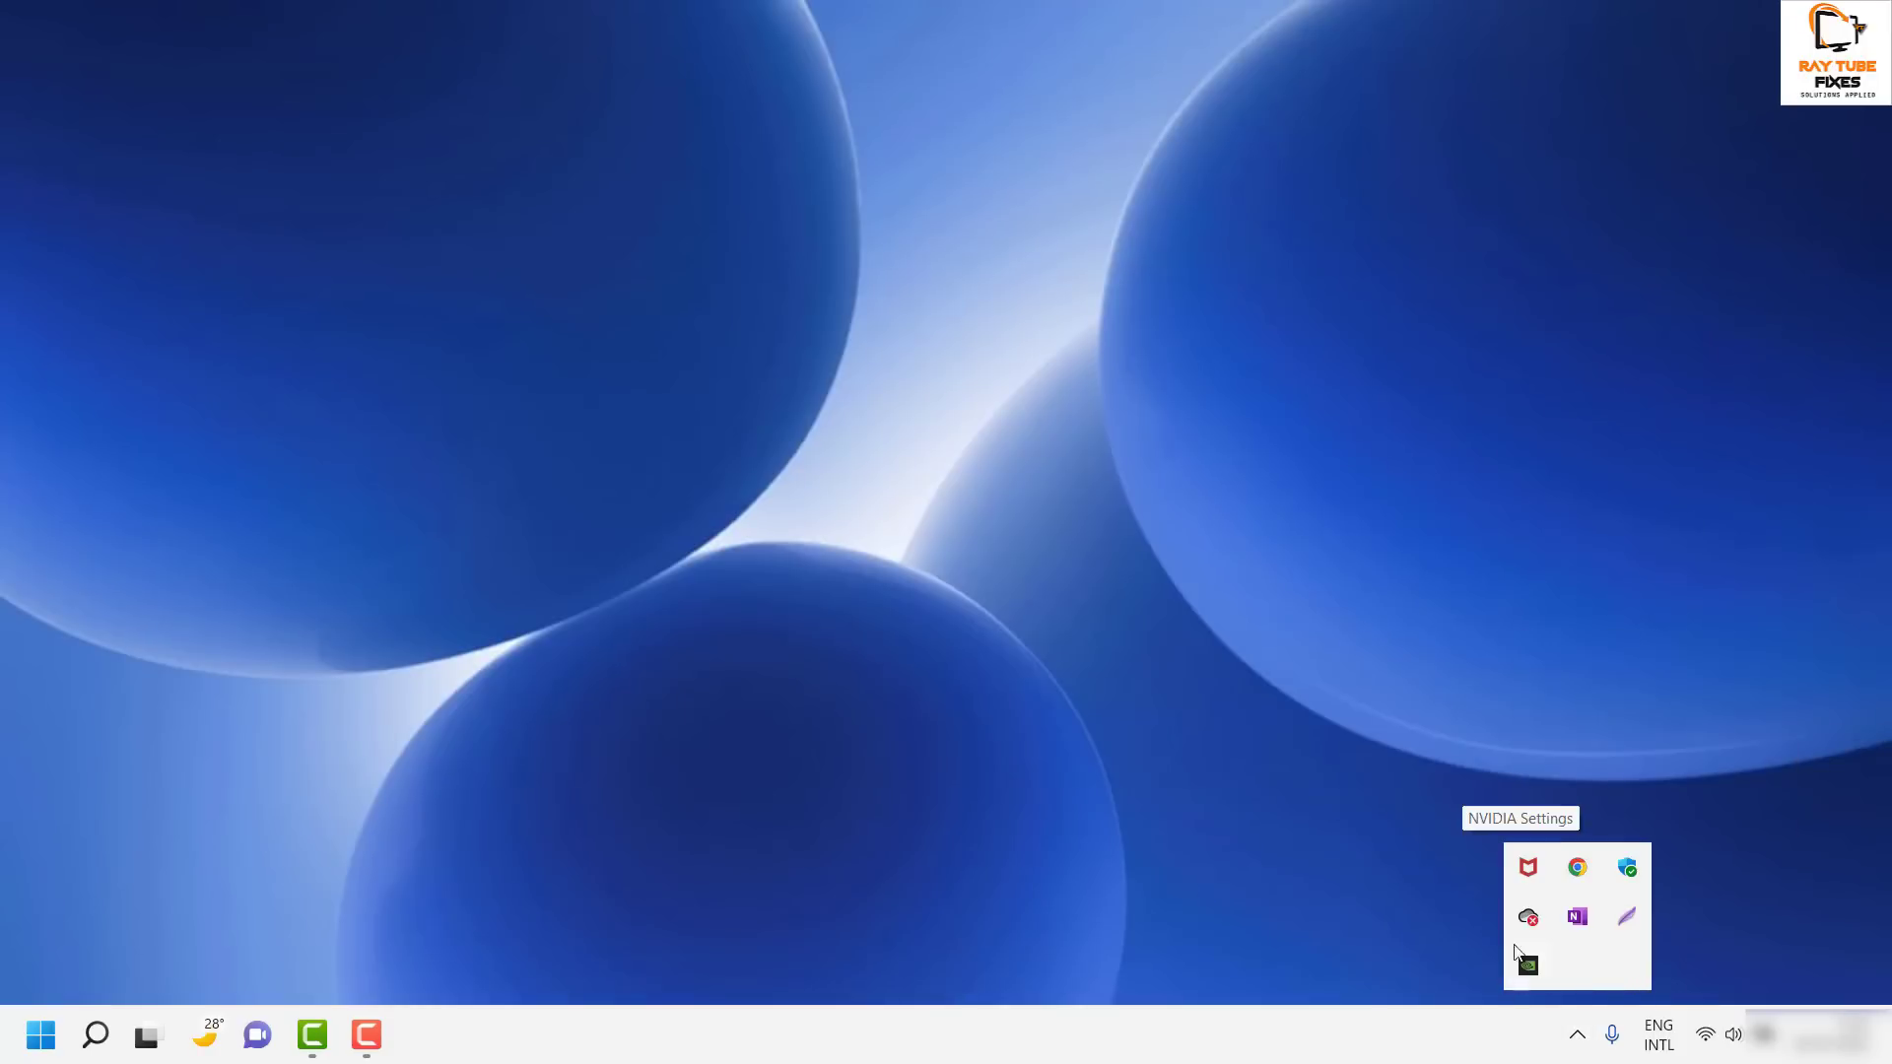
{"action": "right_click", "coordinate": [1530, 871]}
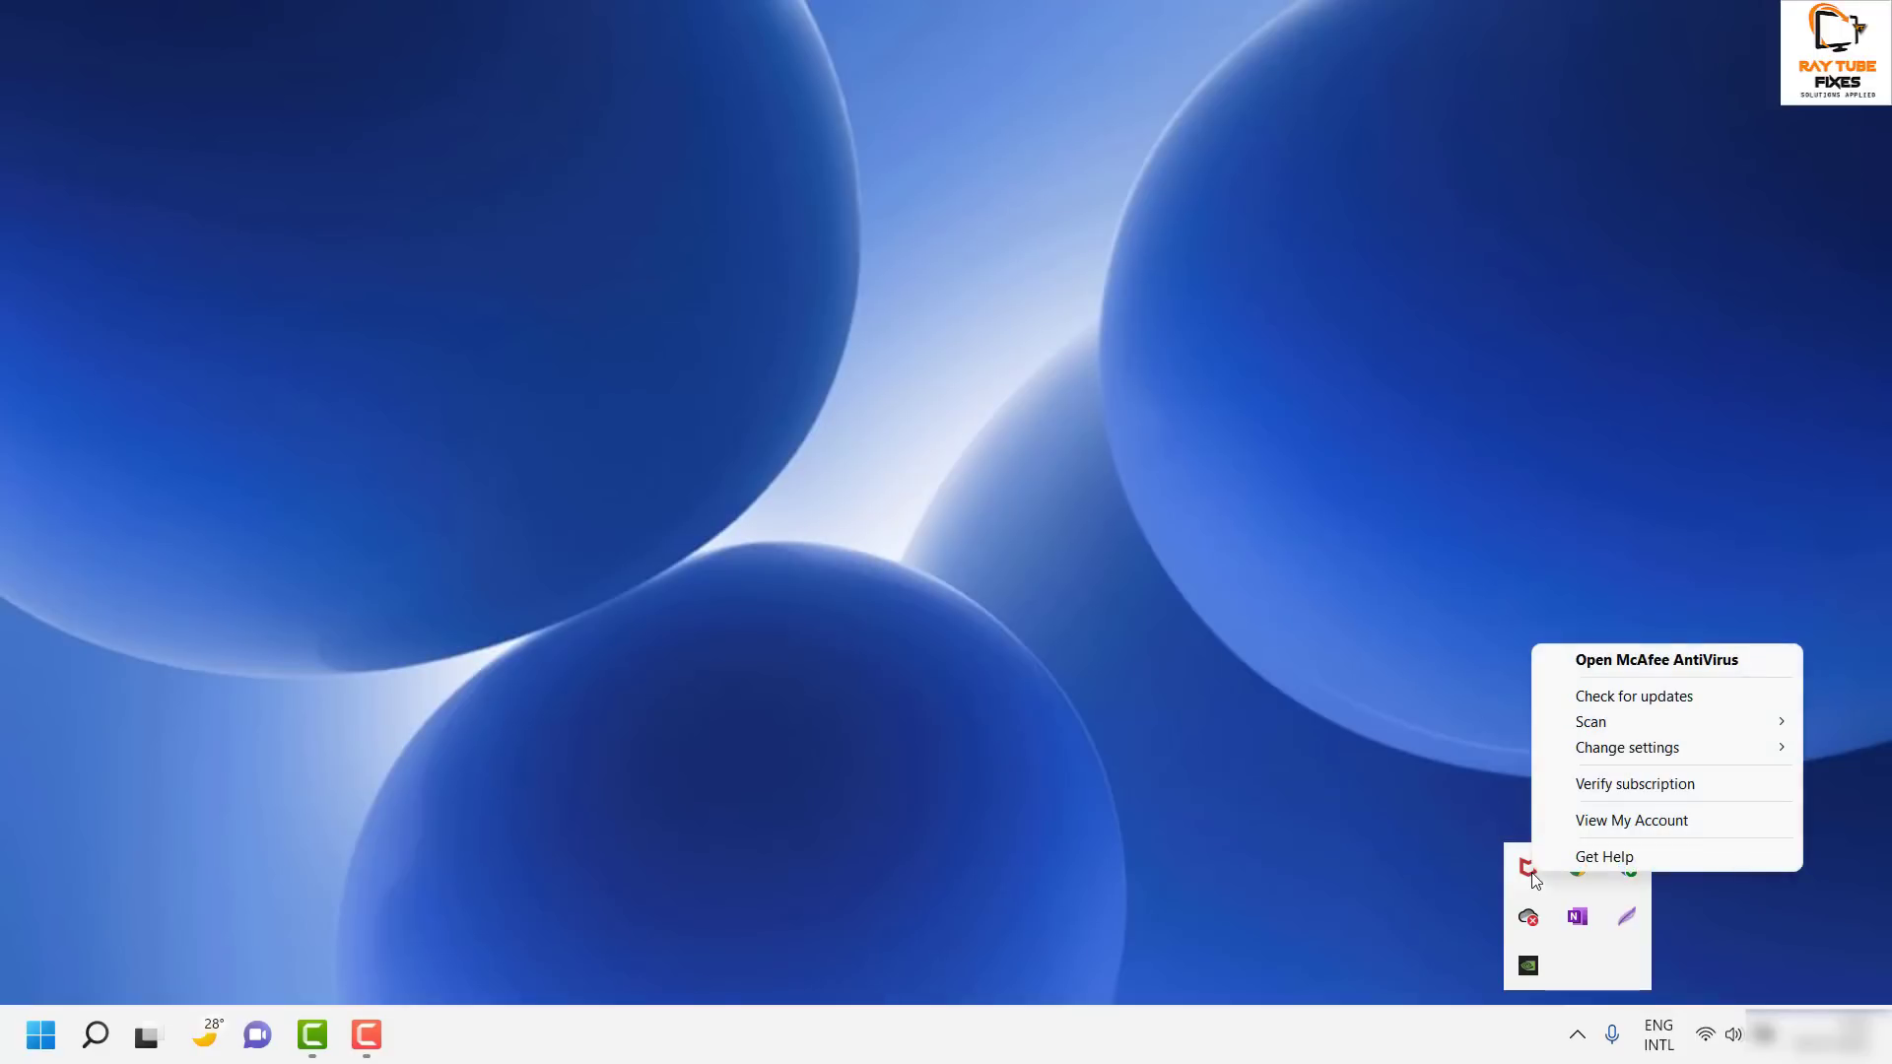
{"action": "left_click", "coordinate": [1621, 661]}
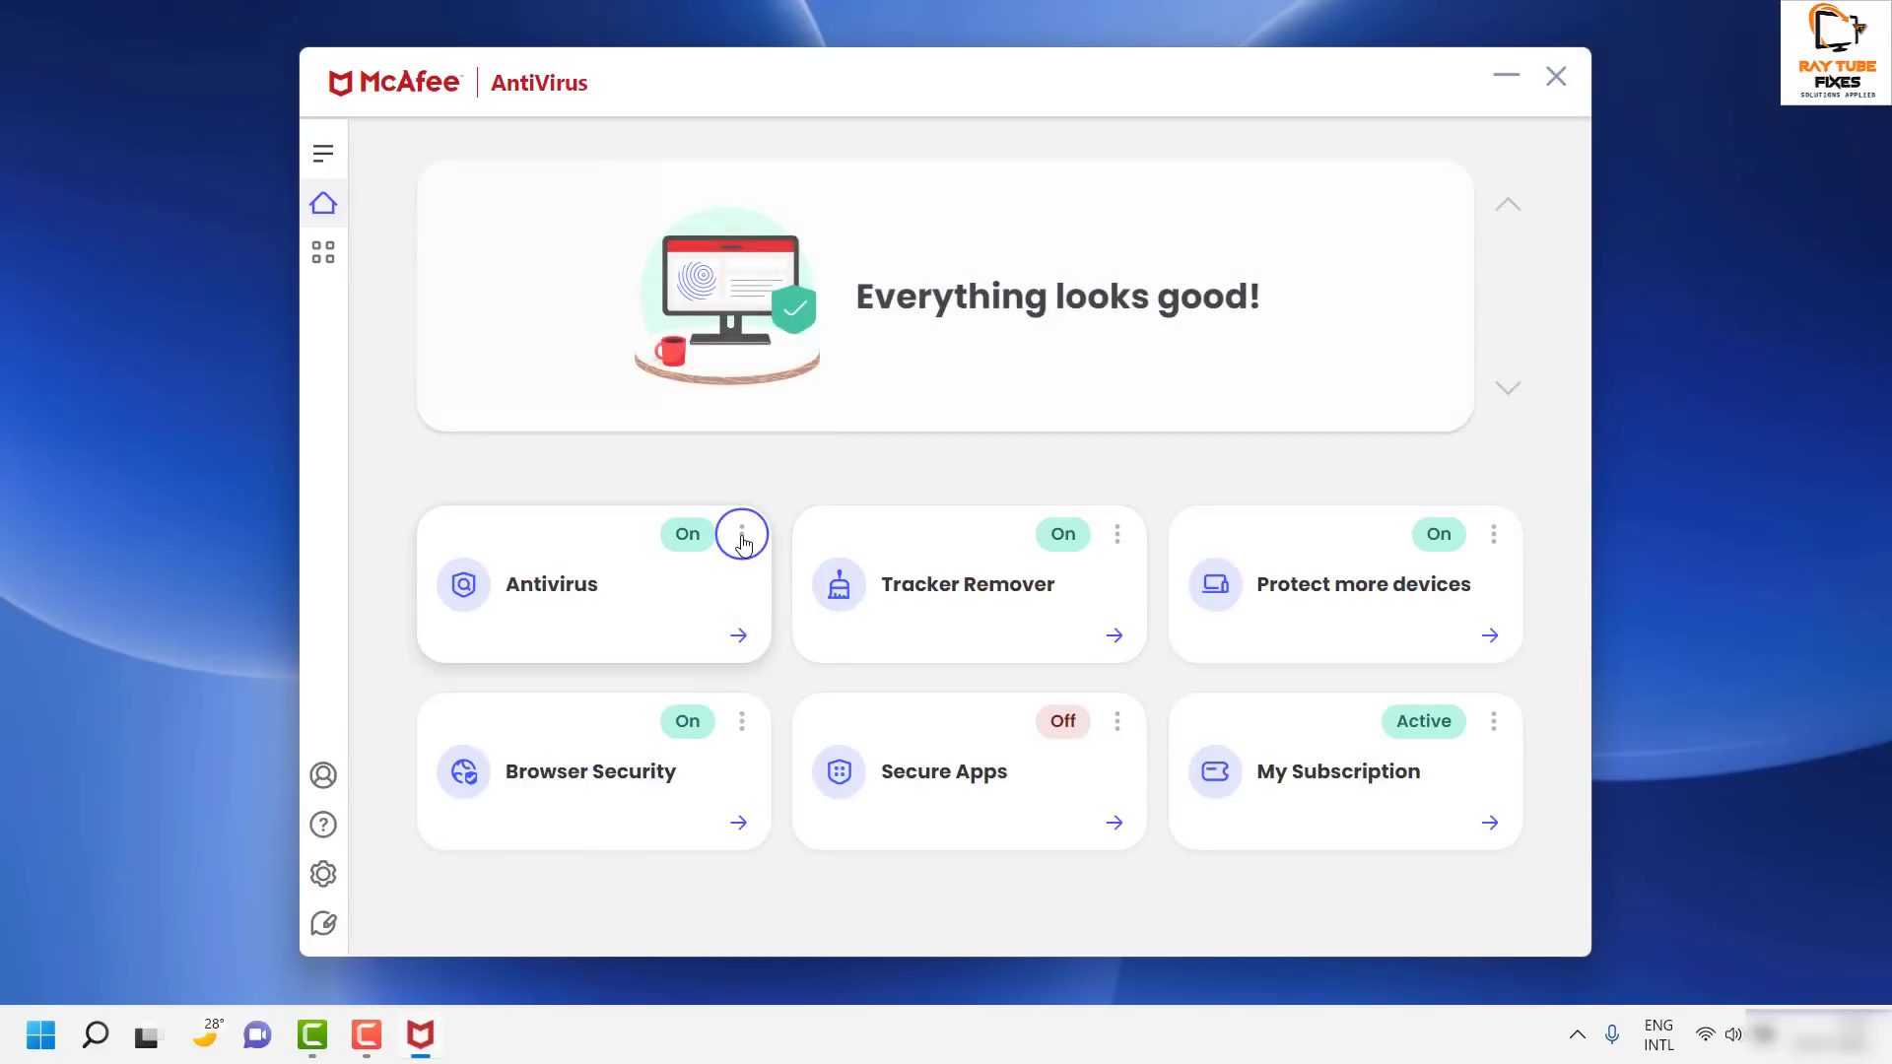
Step: Open the Real-Time Scanning settings among the PC protection features
{"action": "left_click", "coordinate": [741, 534]}
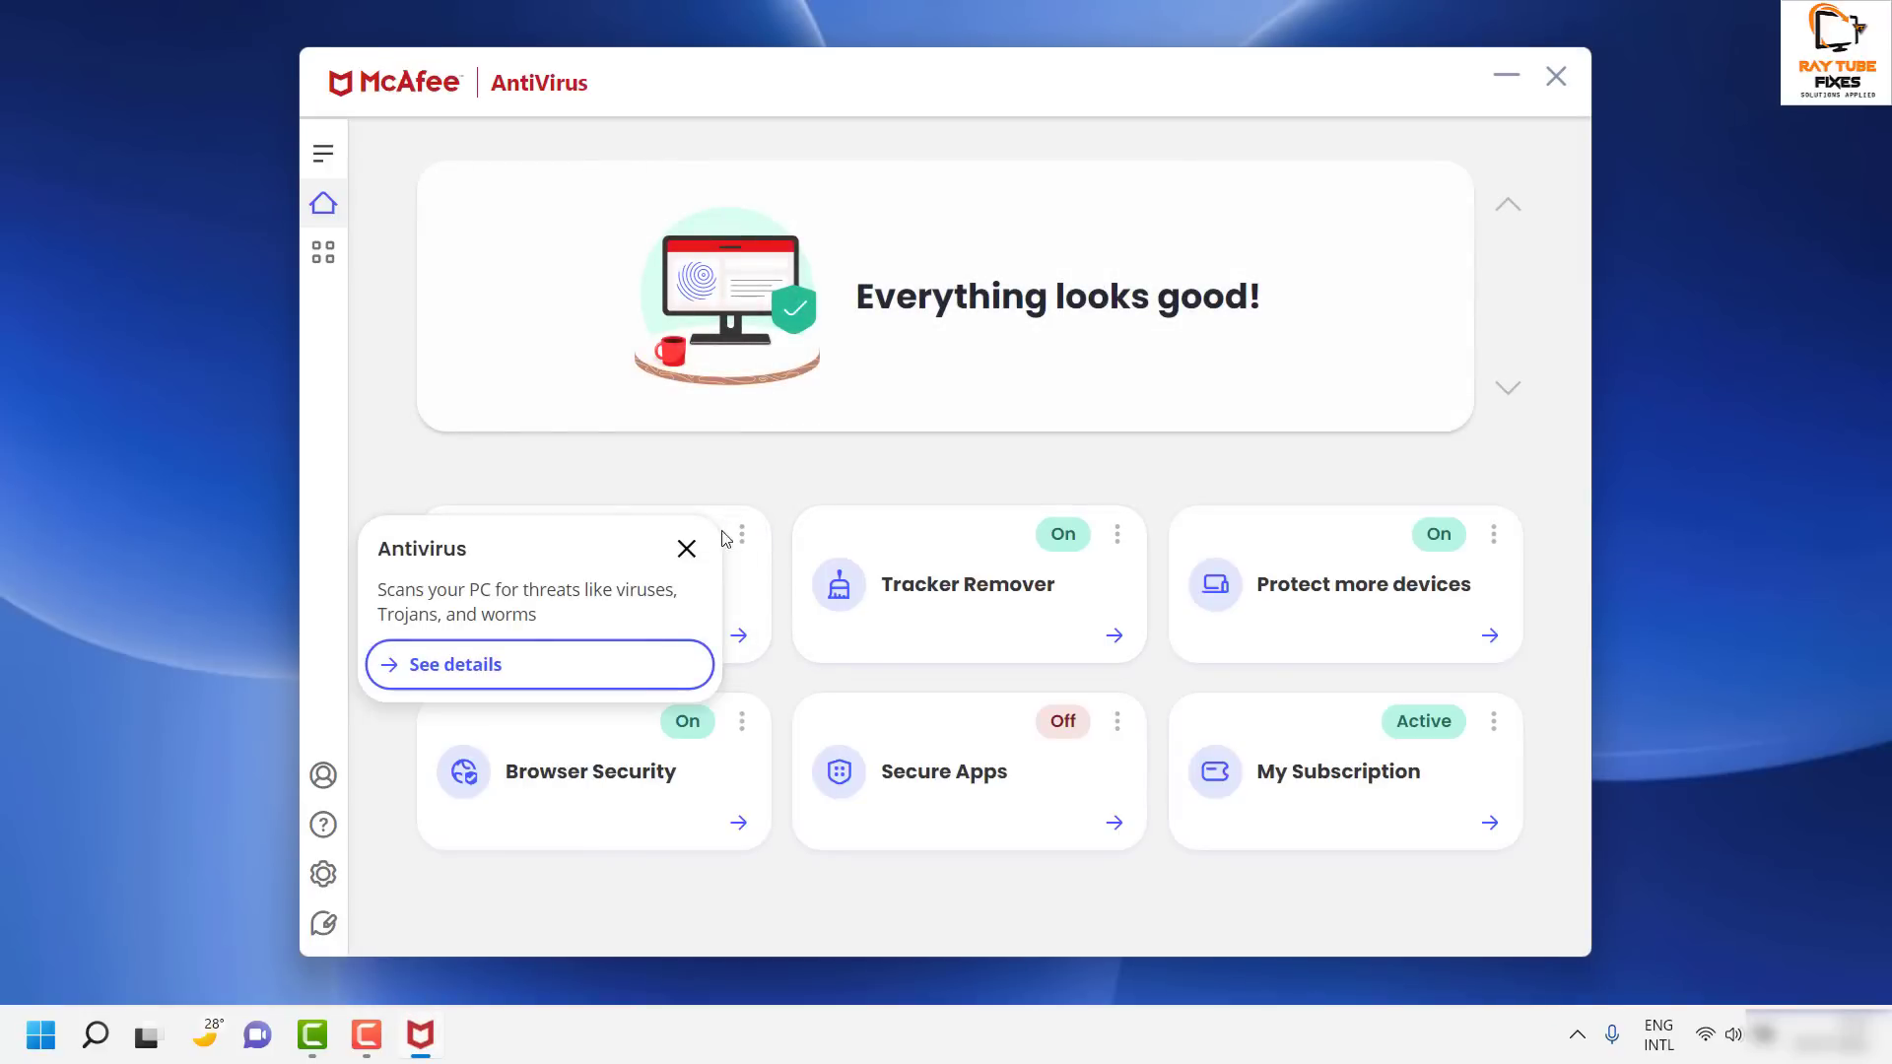
{"action": "left_click", "coordinate": [340, 260]}
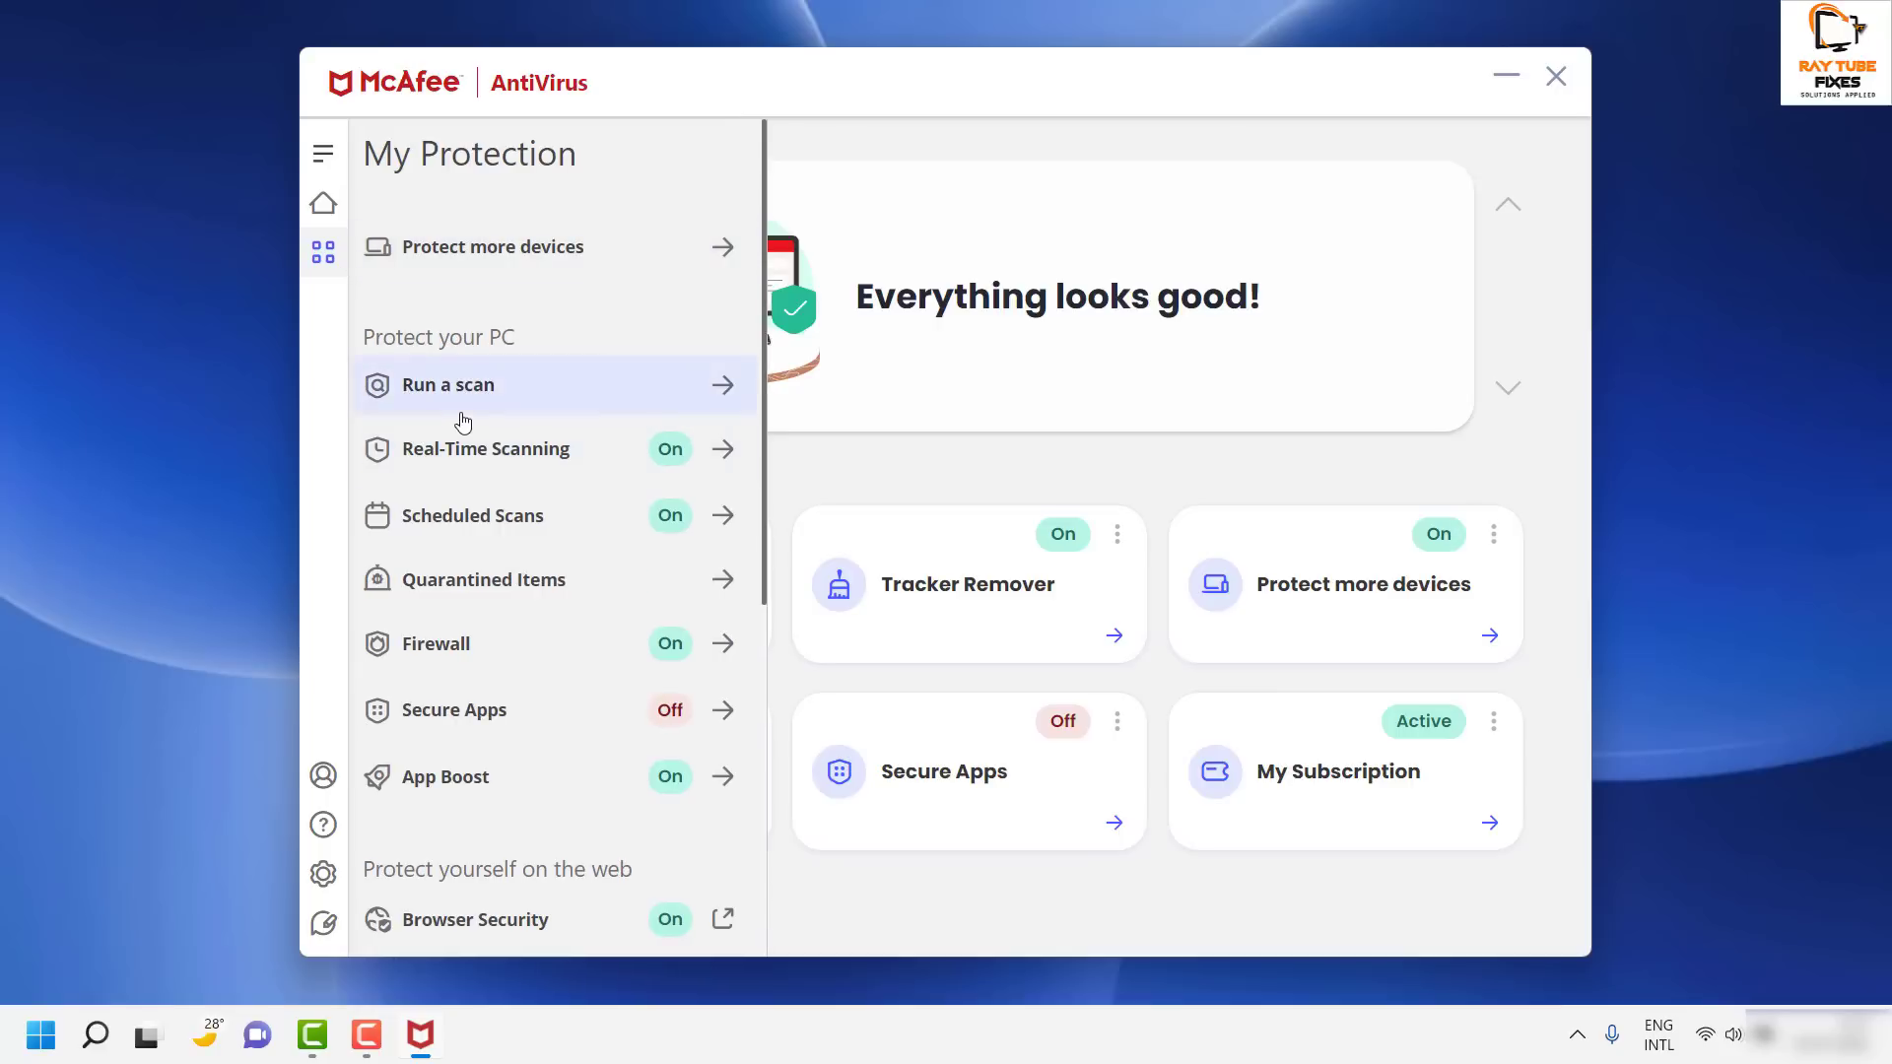
{"action": "left_click", "coordinate": [724, 450]}
Step: Turn off Real-Time Scanning, set to resume in 15 min, and close McAfee along with its virus scan reminder
{"action": "left_click", "coordinate": [1416, 279]}
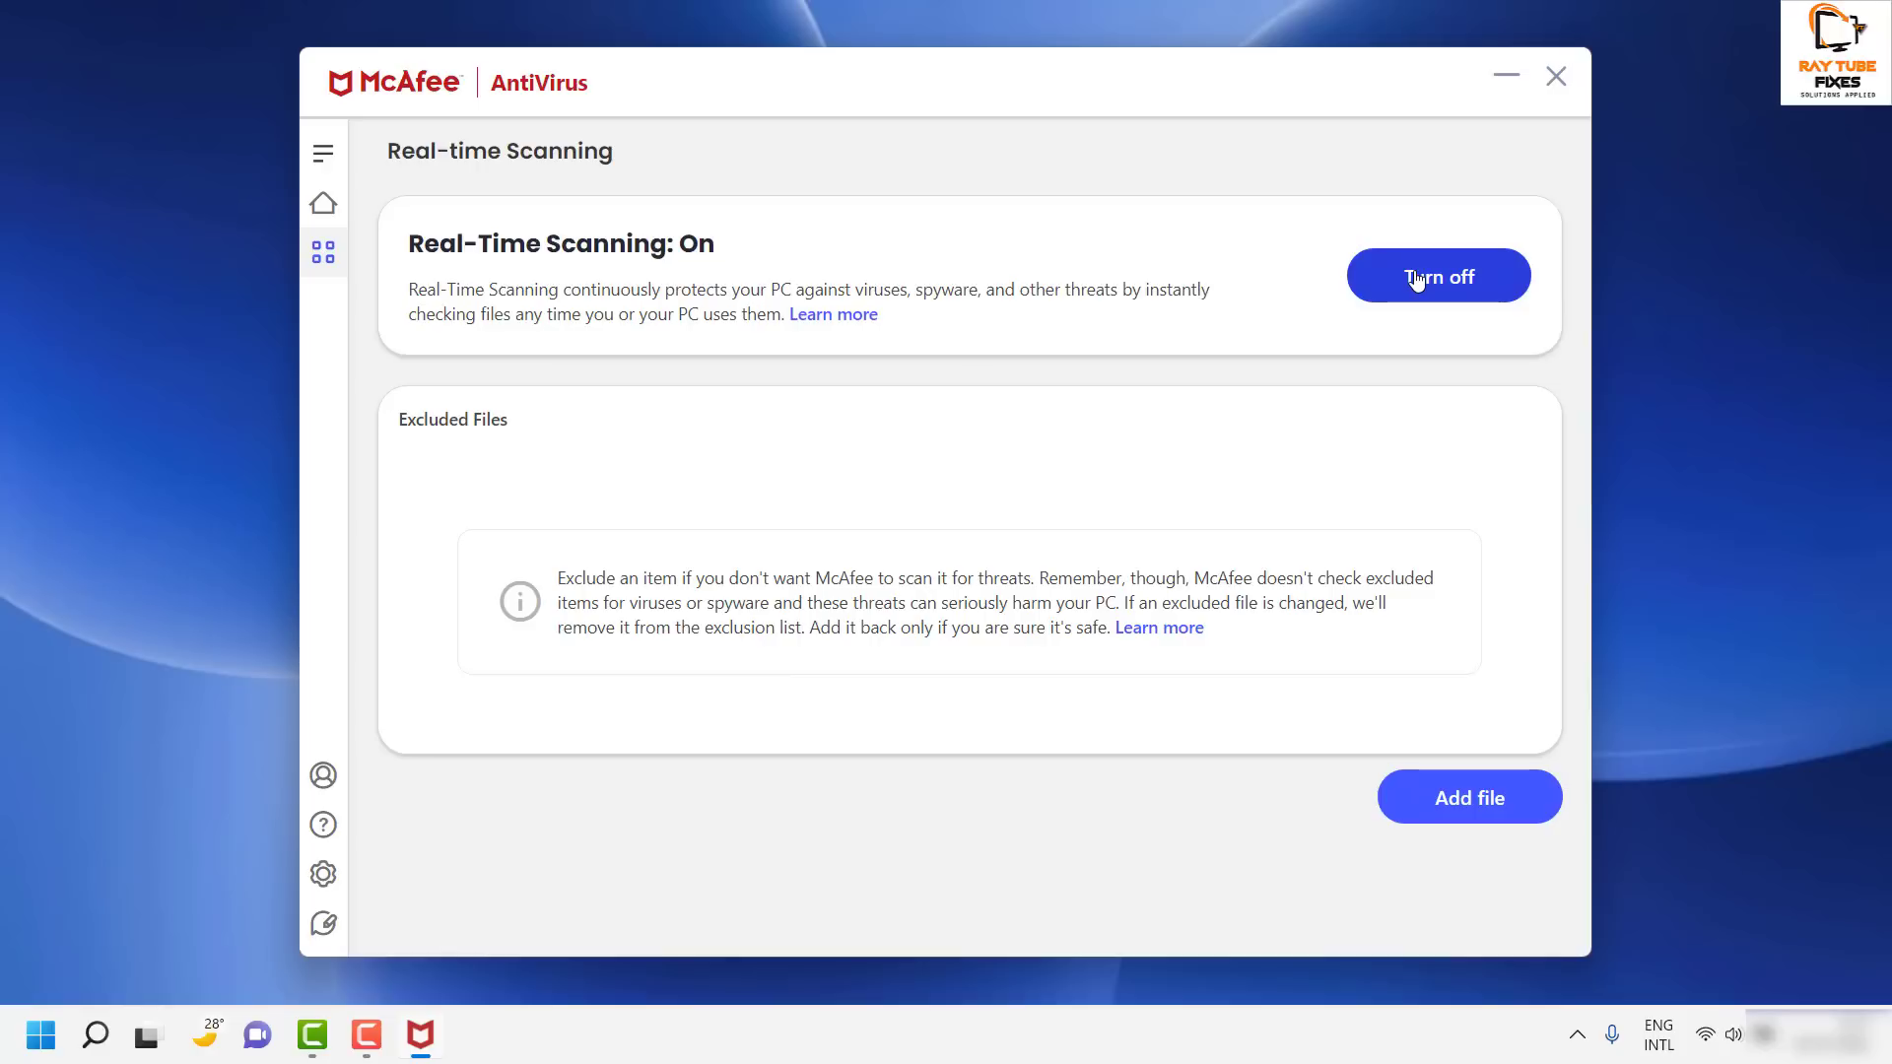
{"action": "left_click", "coordinate": [1416, 279]}
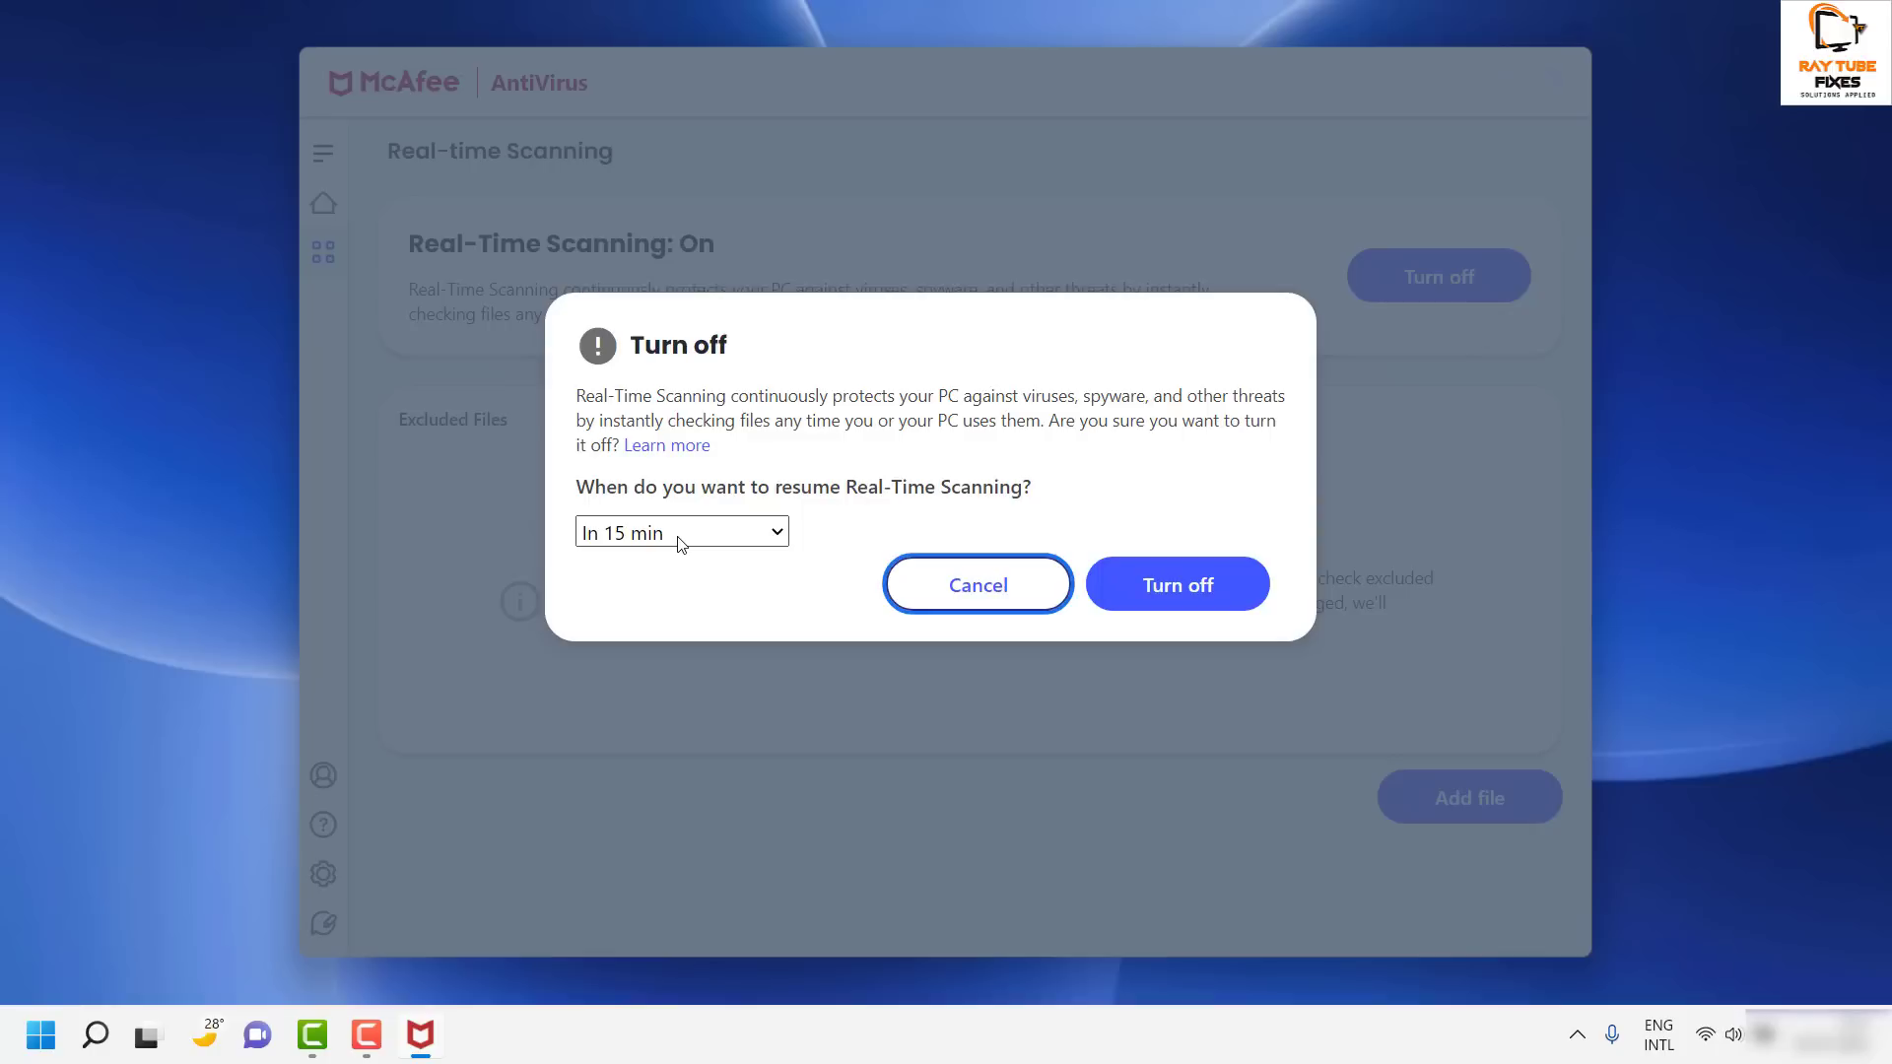
{"action": "left_click", "coordinate": [706, 536]}
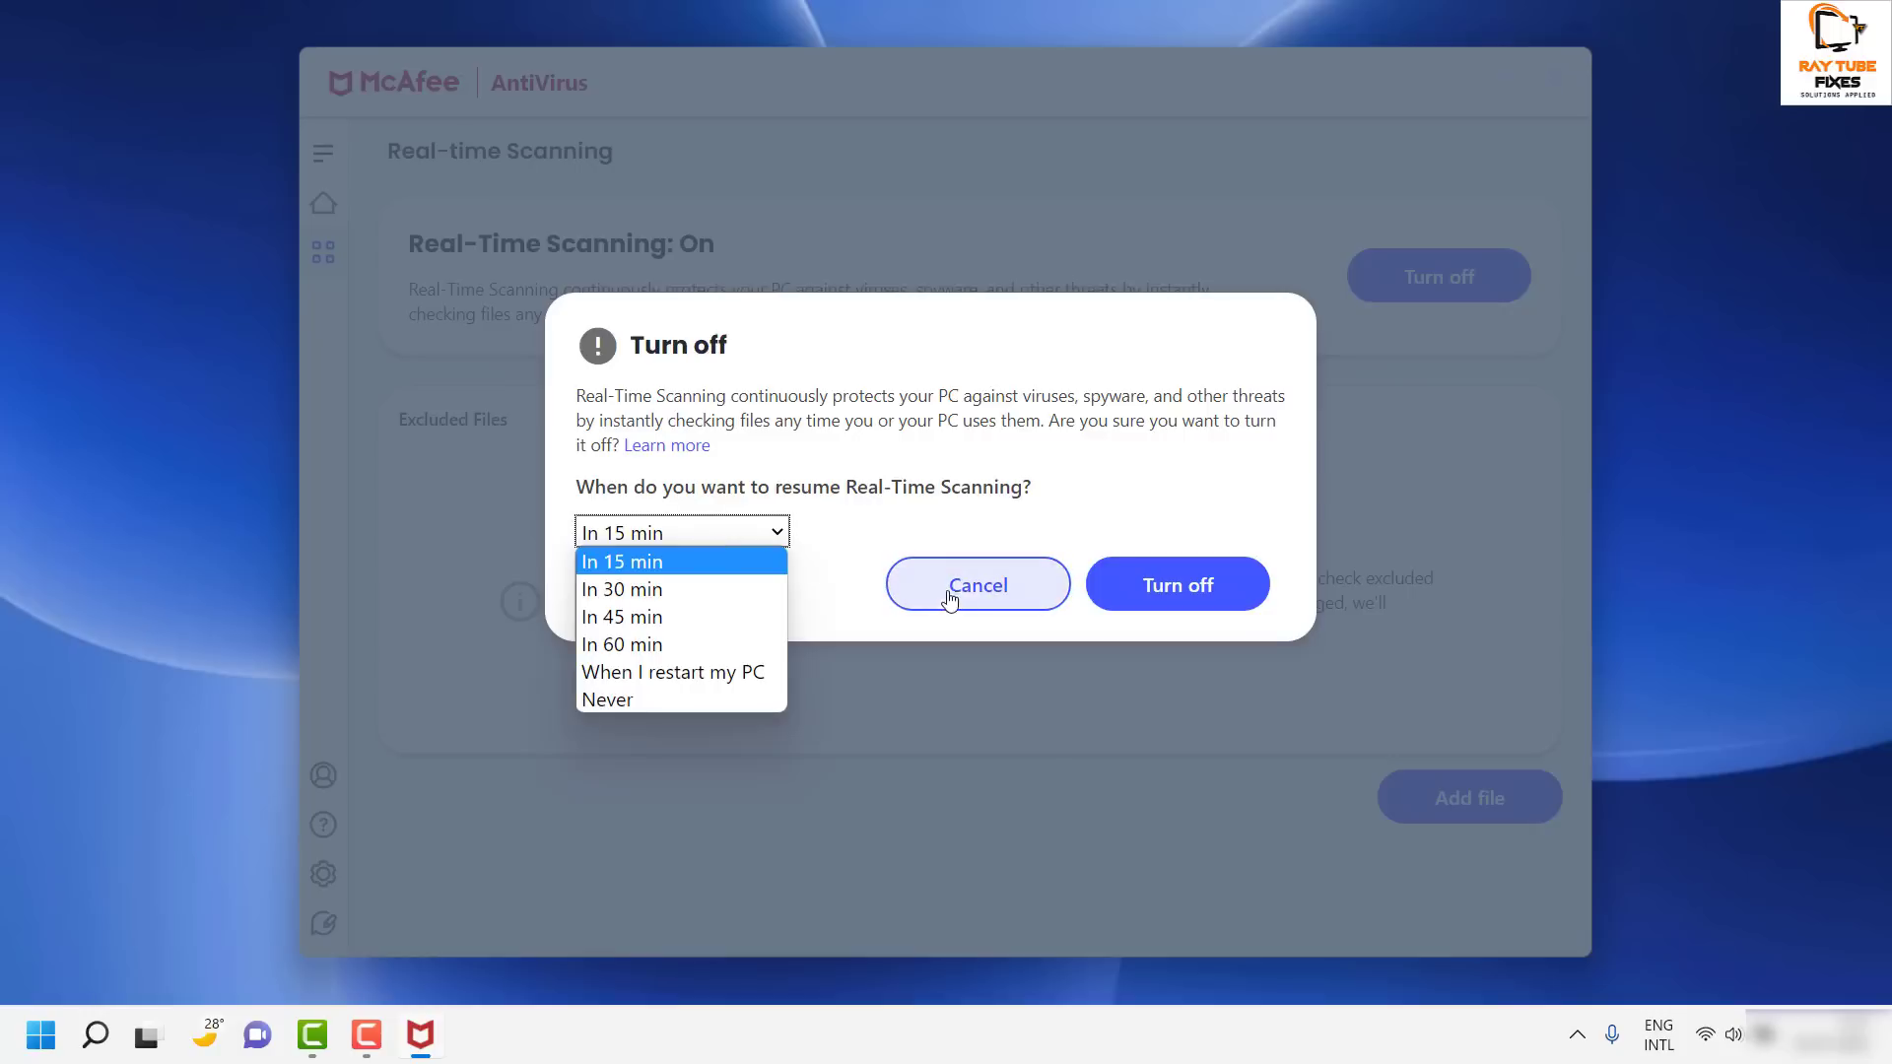
{"action": "left_click", "coordinate": [1116, 618]}
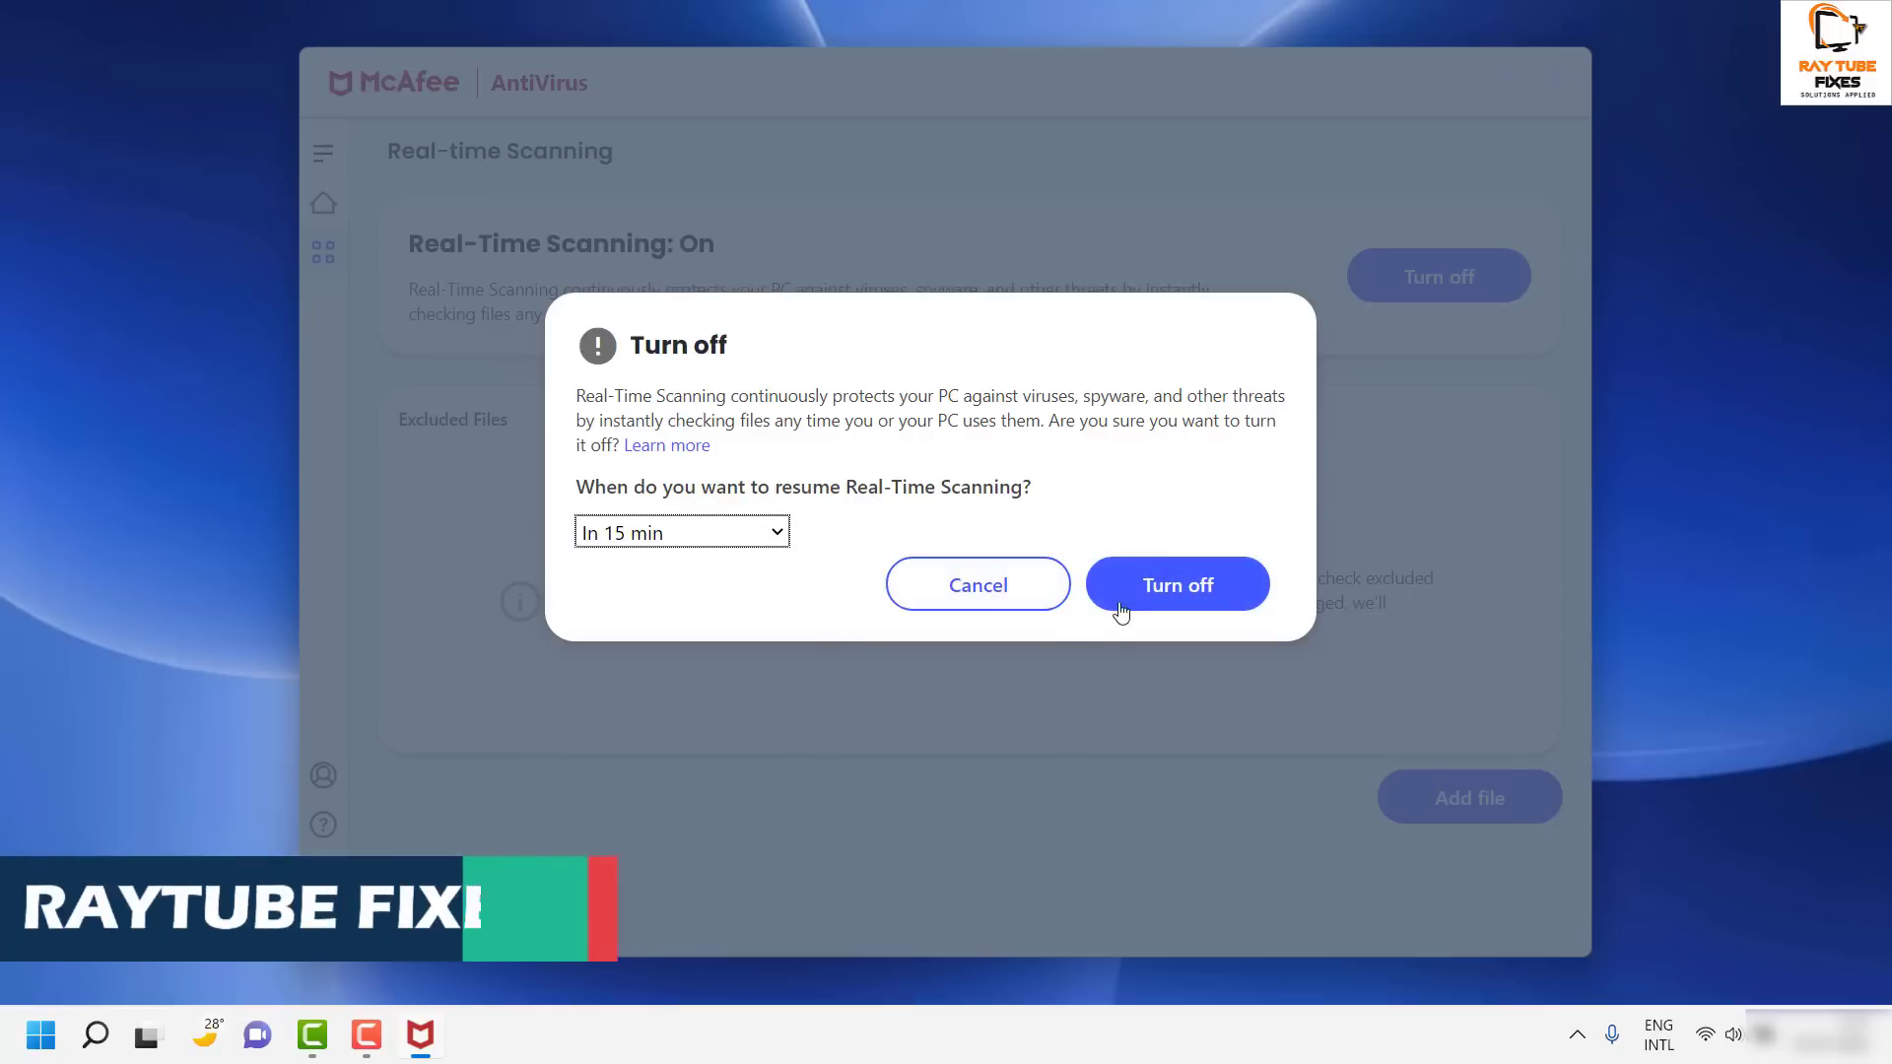
{"action": "left_click", "coordinate": [1117, 618]}
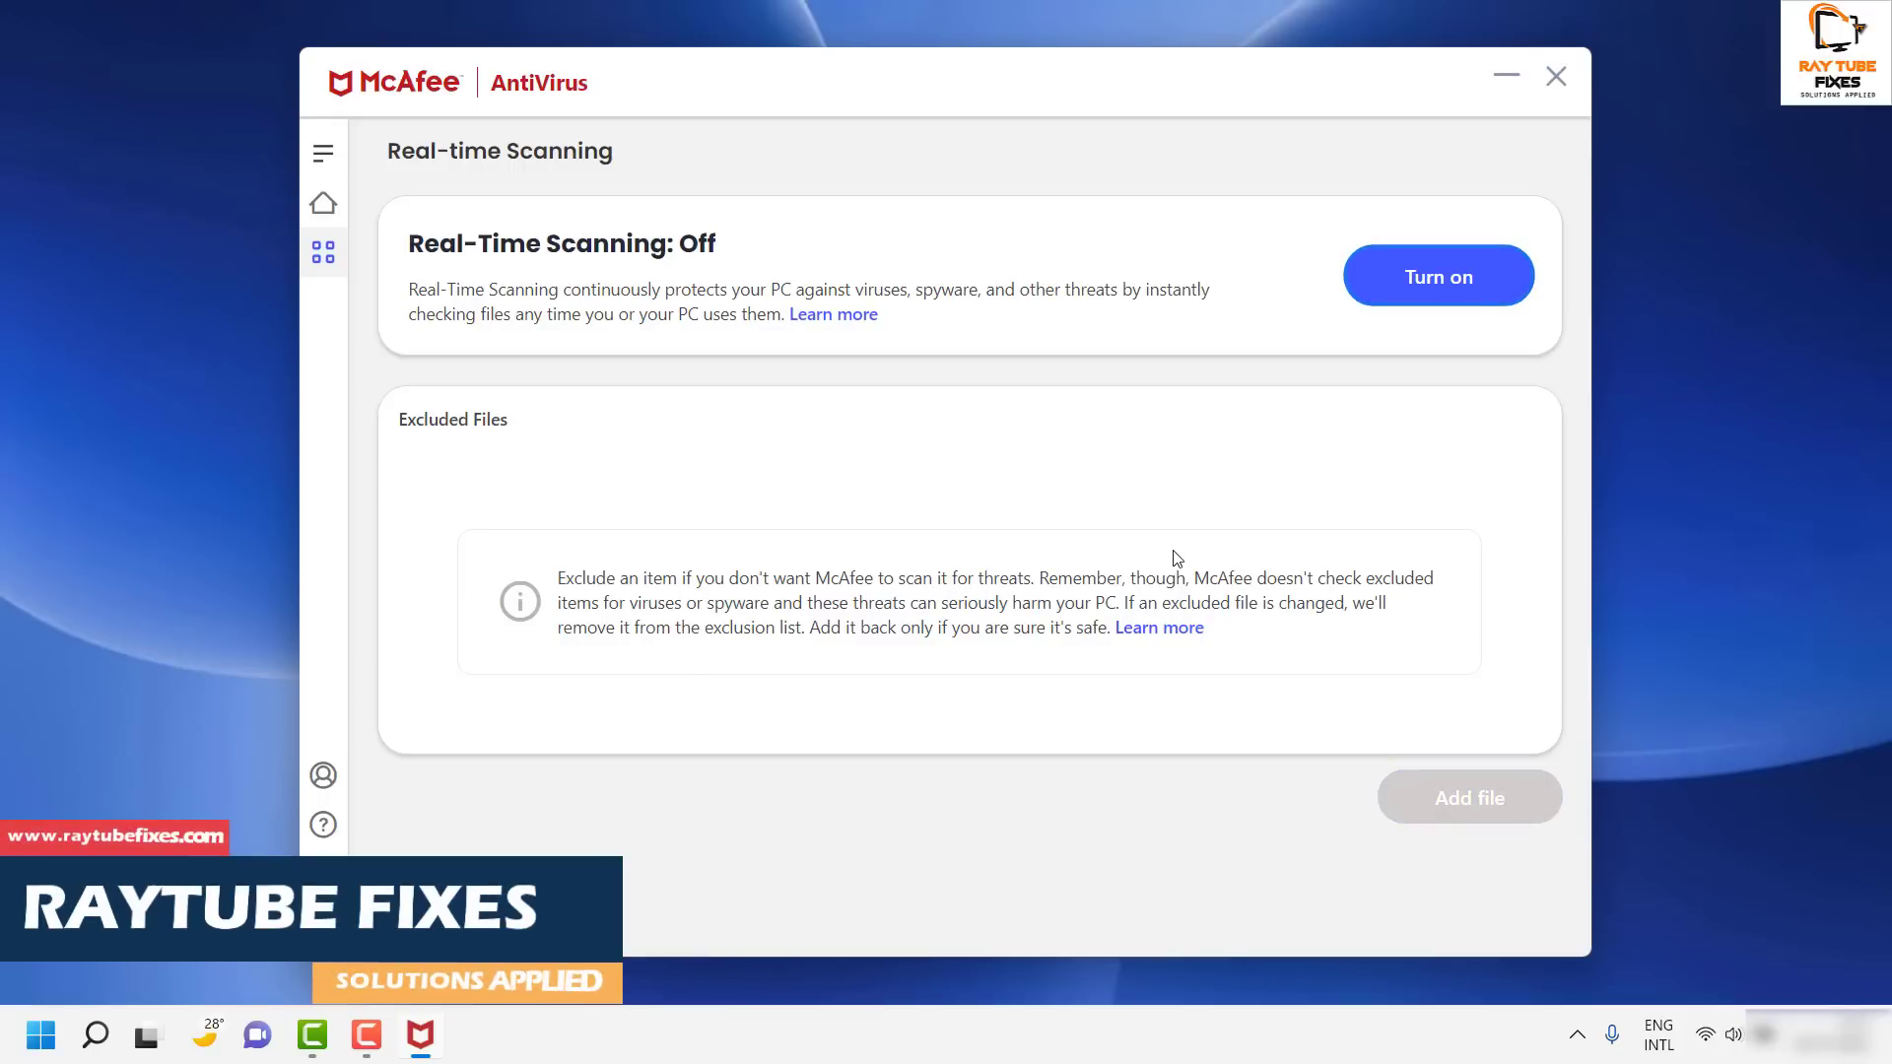
{"action": "left_click", "coordinate": [1557, 77]}
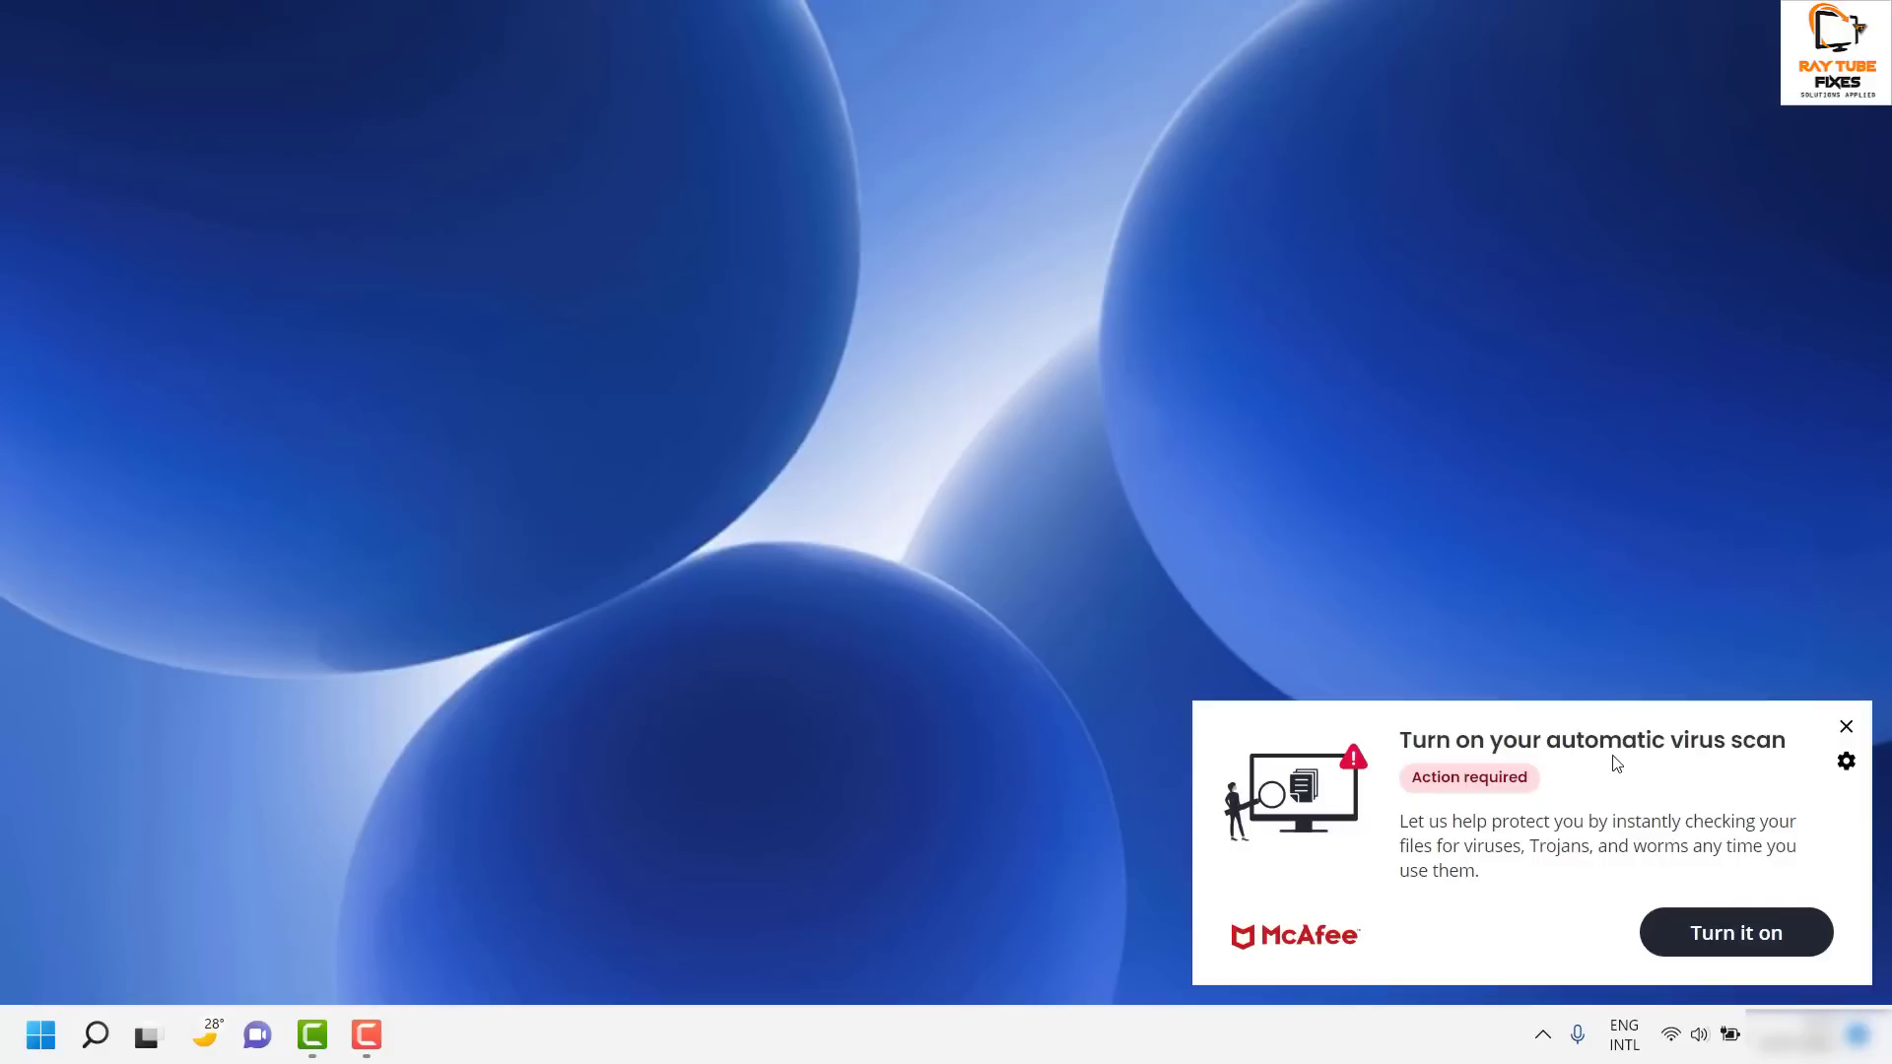
{"action": "left_click", "coordinate": [1846, 729]}
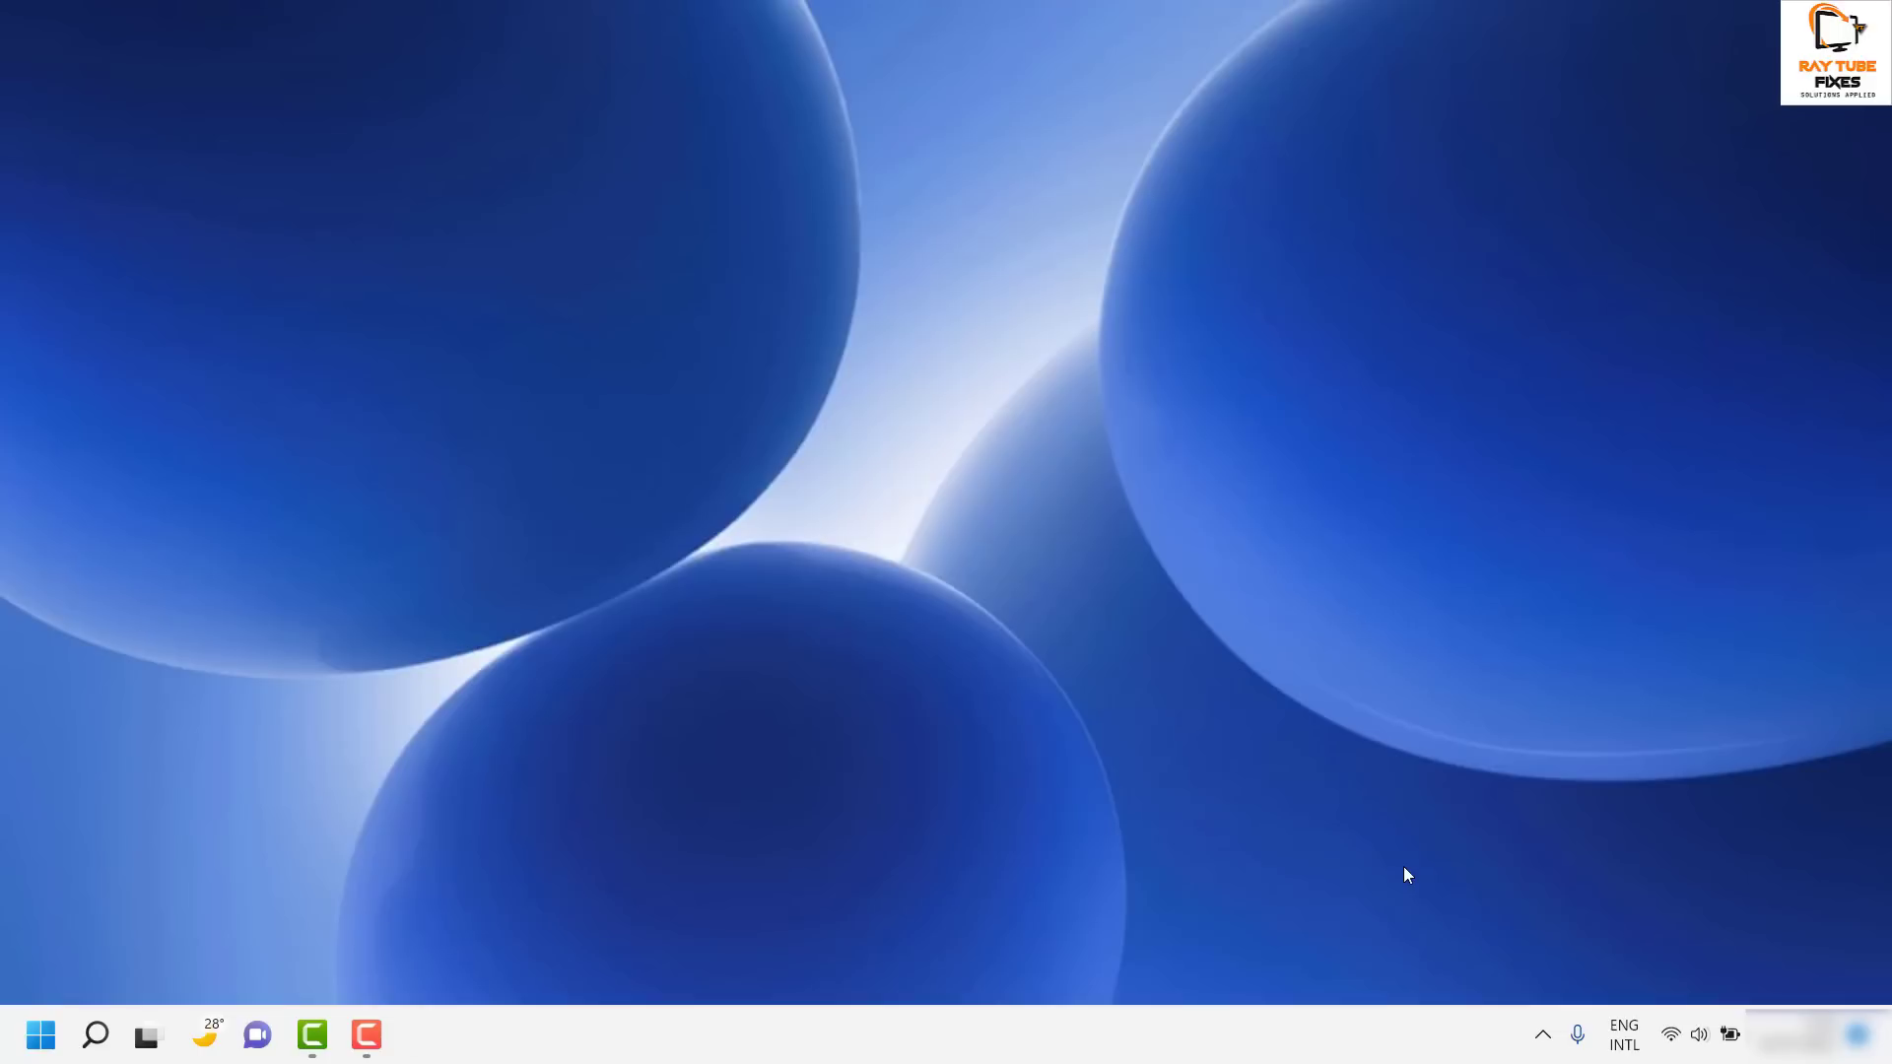
Step: Open Task Manager and show its detailed process list
{"action": "key", "text": "ctrl+shift+Escape"}
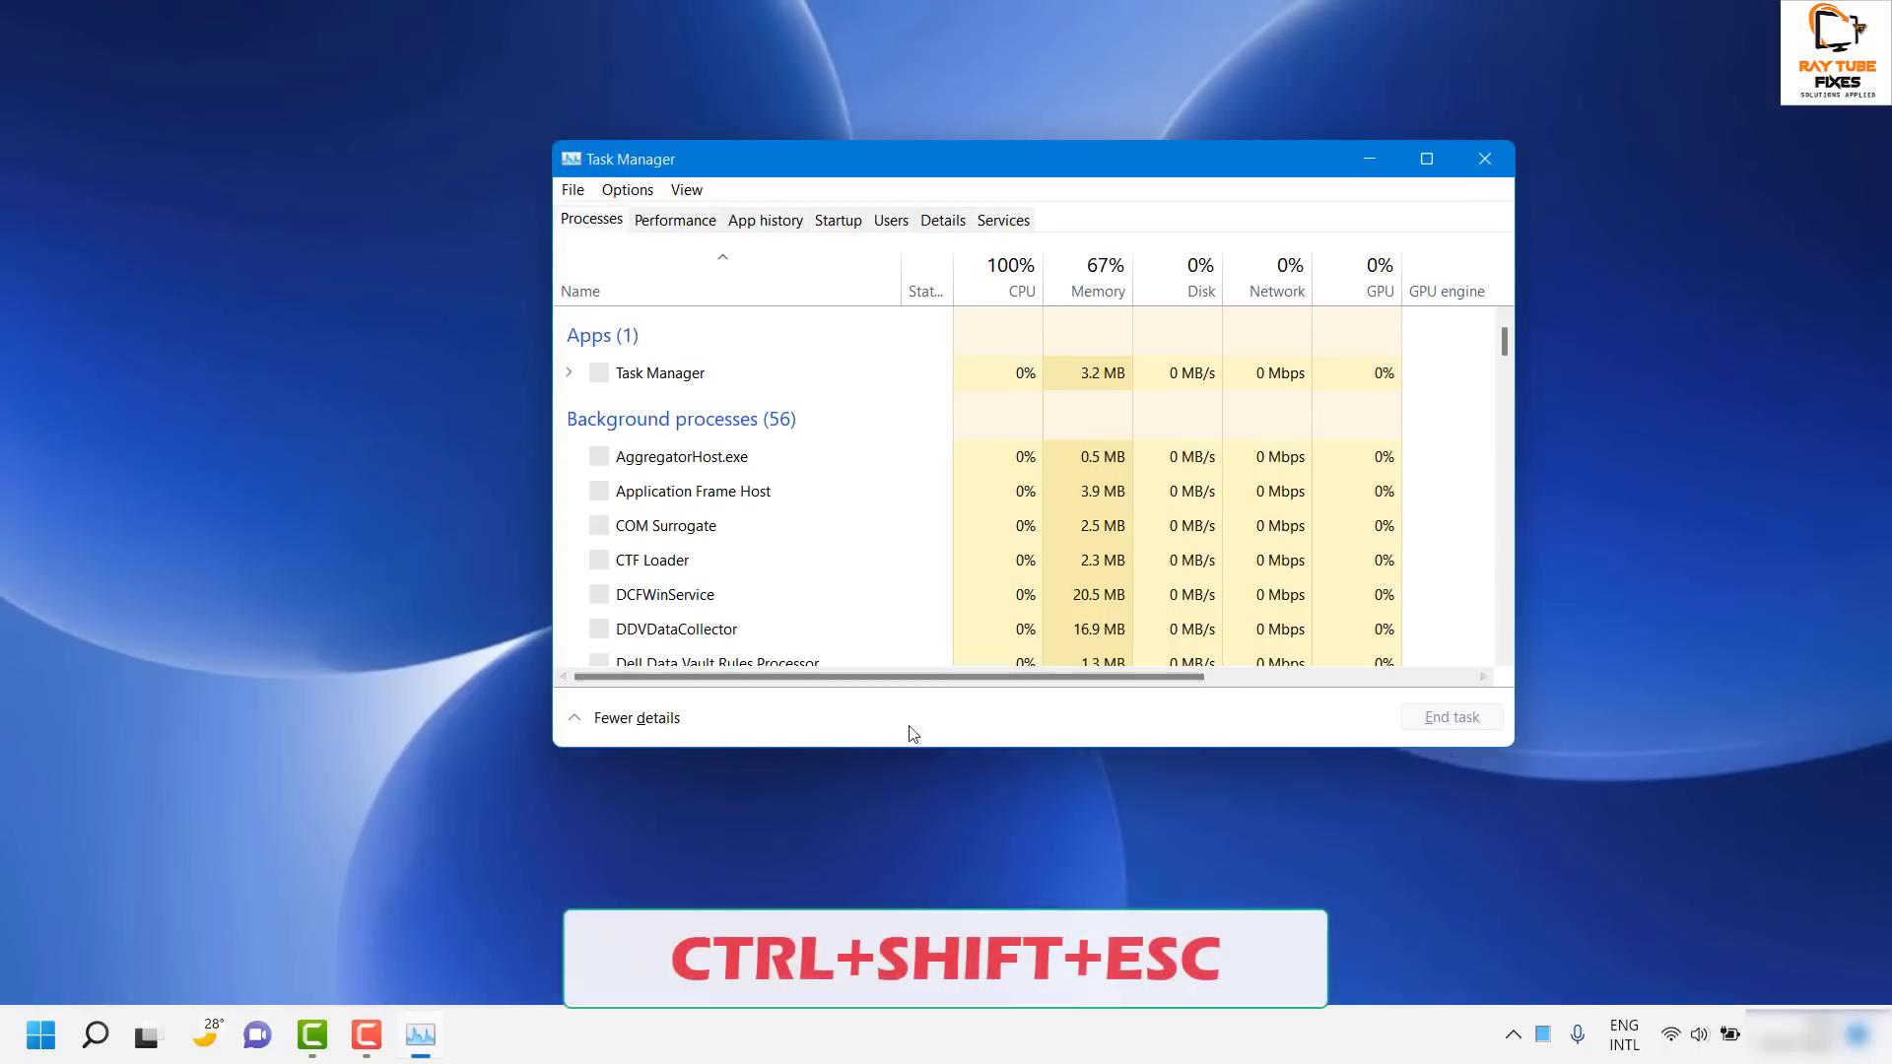
{"action": "left_click", "coordinate": [630, 718]}
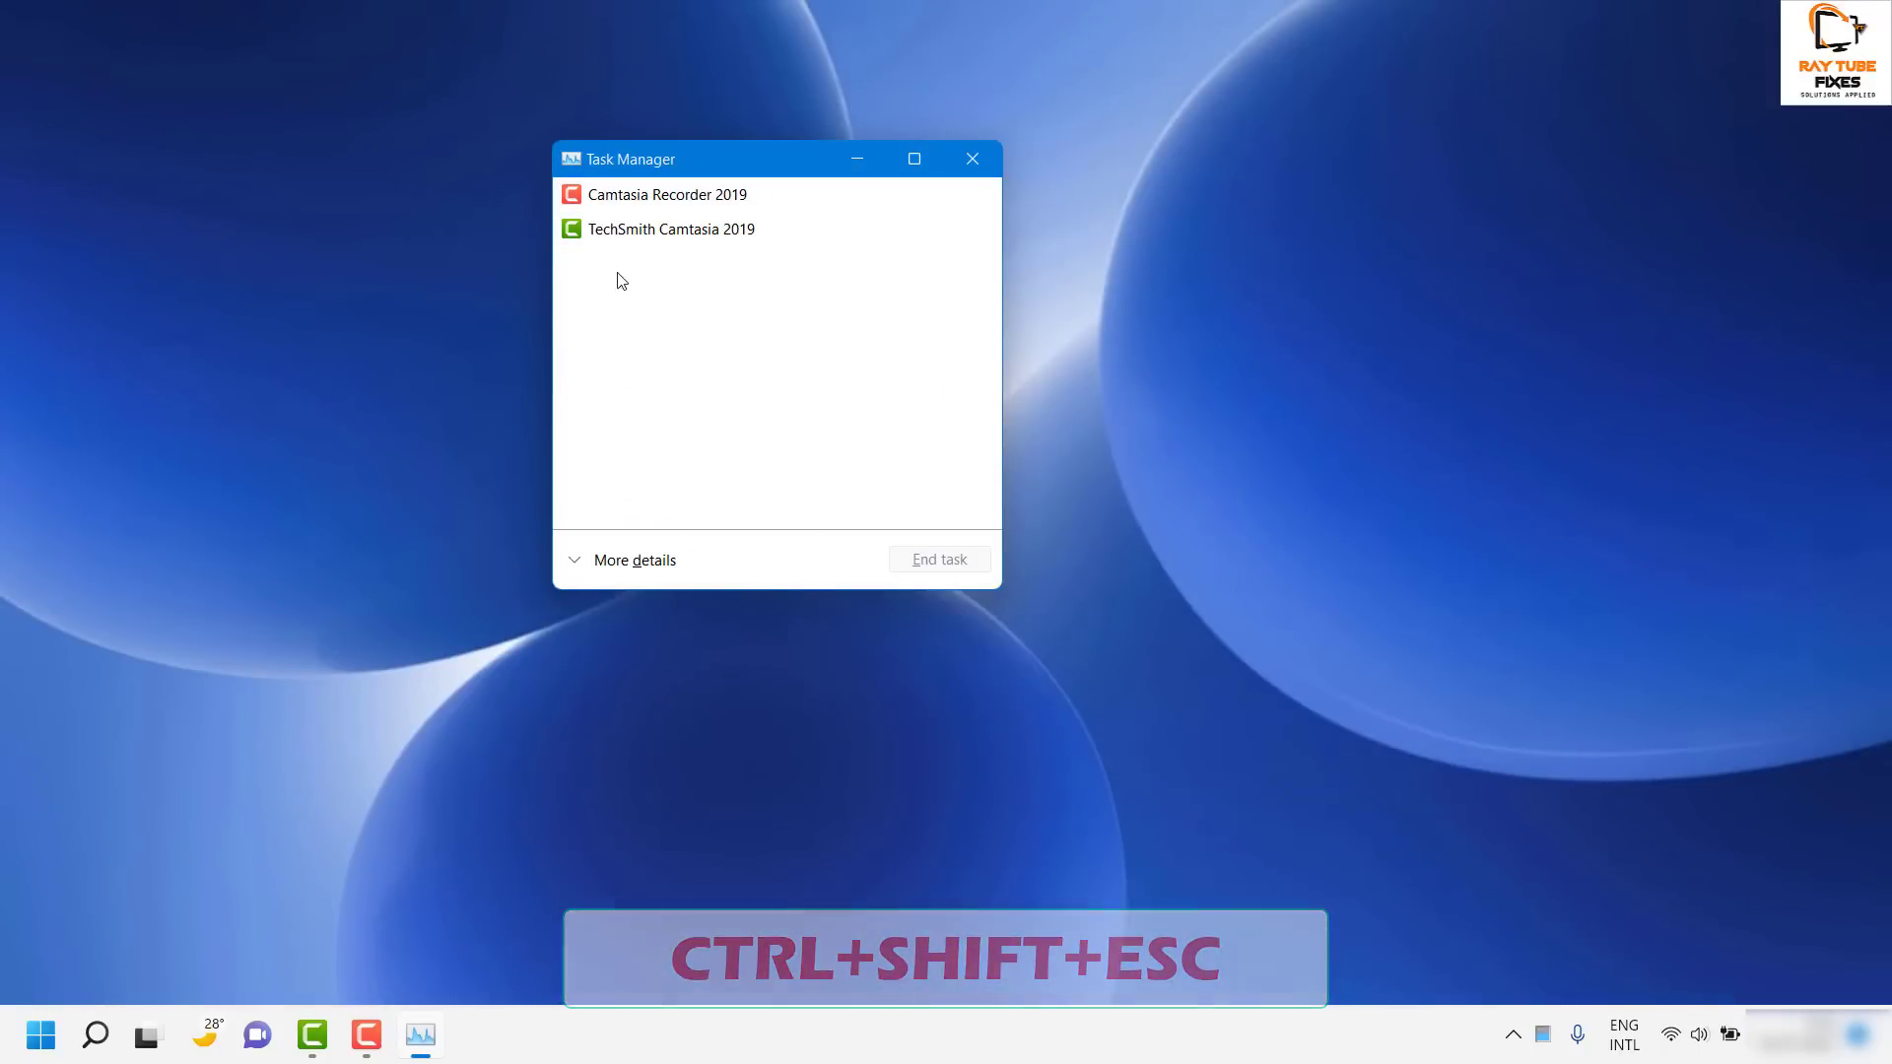
{"action": "left_click", "coordinate": [606, 563]}
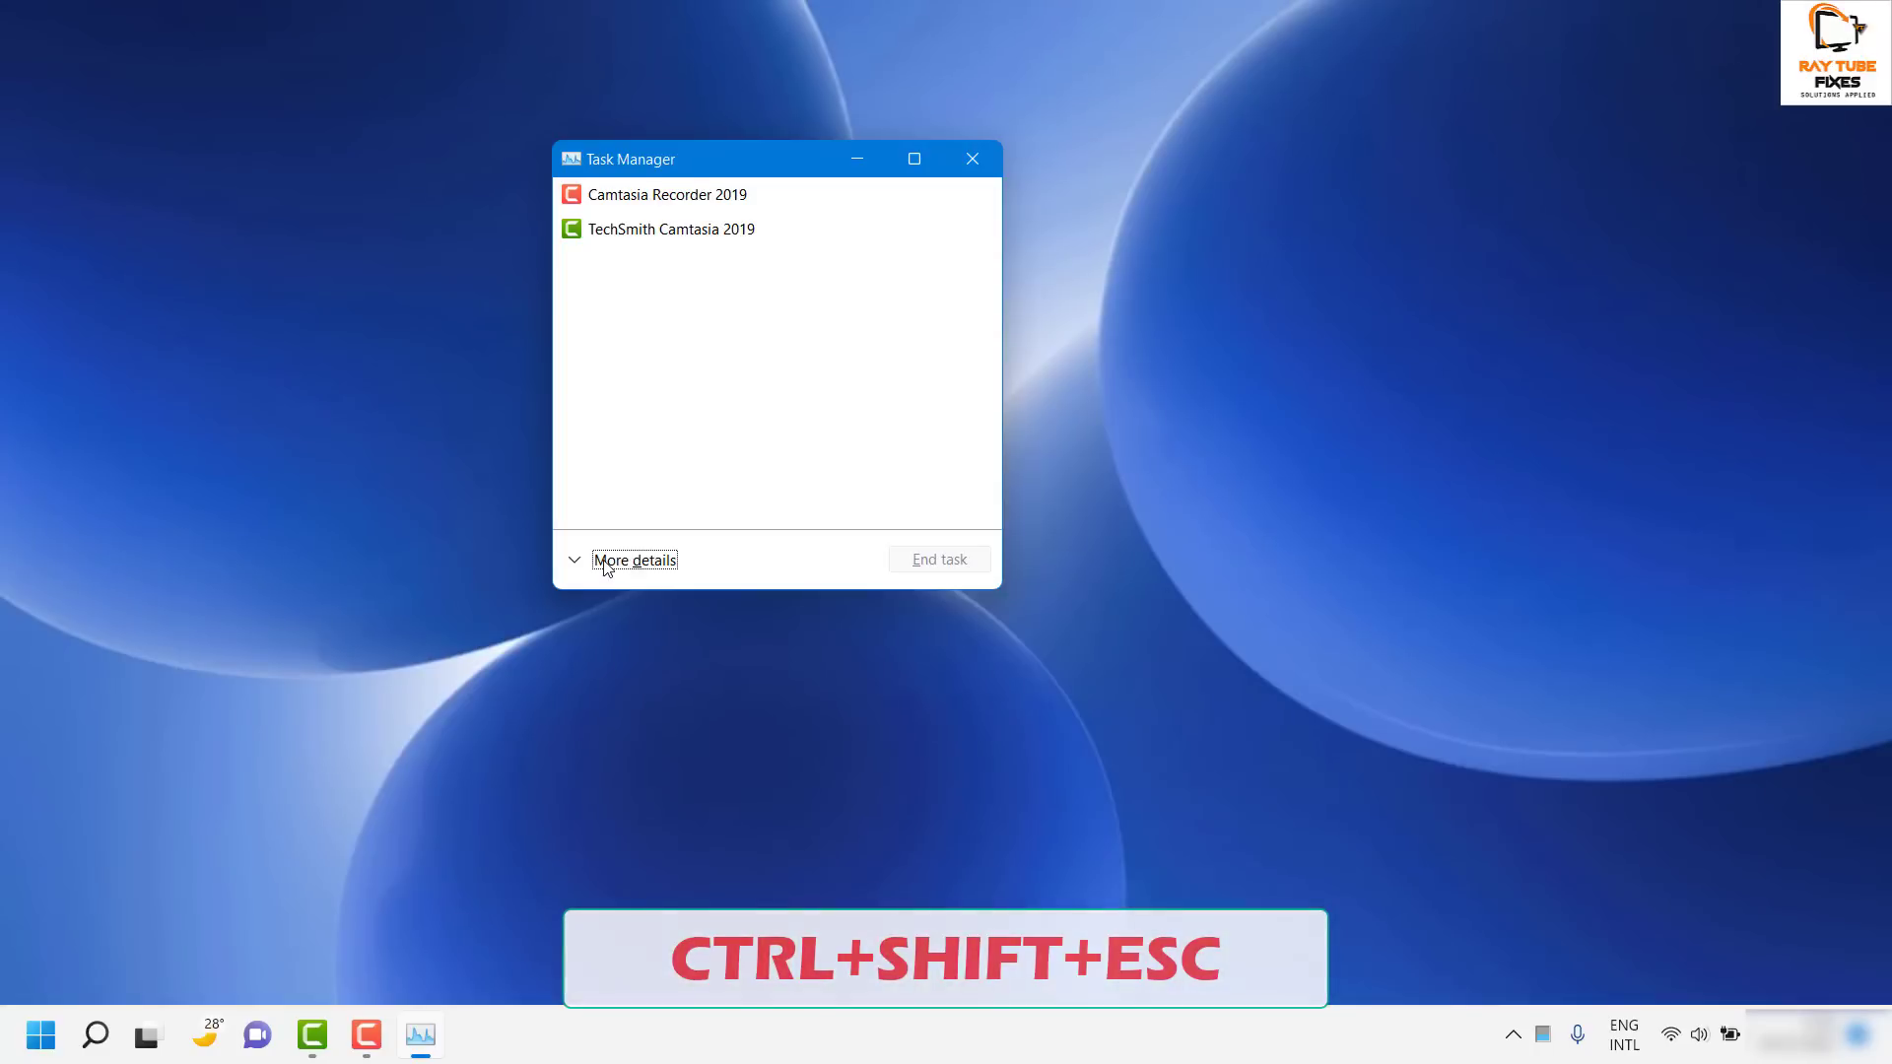
Step: Find the Spooler SubSystem App background process, end its task, and close Task Manager
{"action": "left_click", "coordinate": [688, 539]}
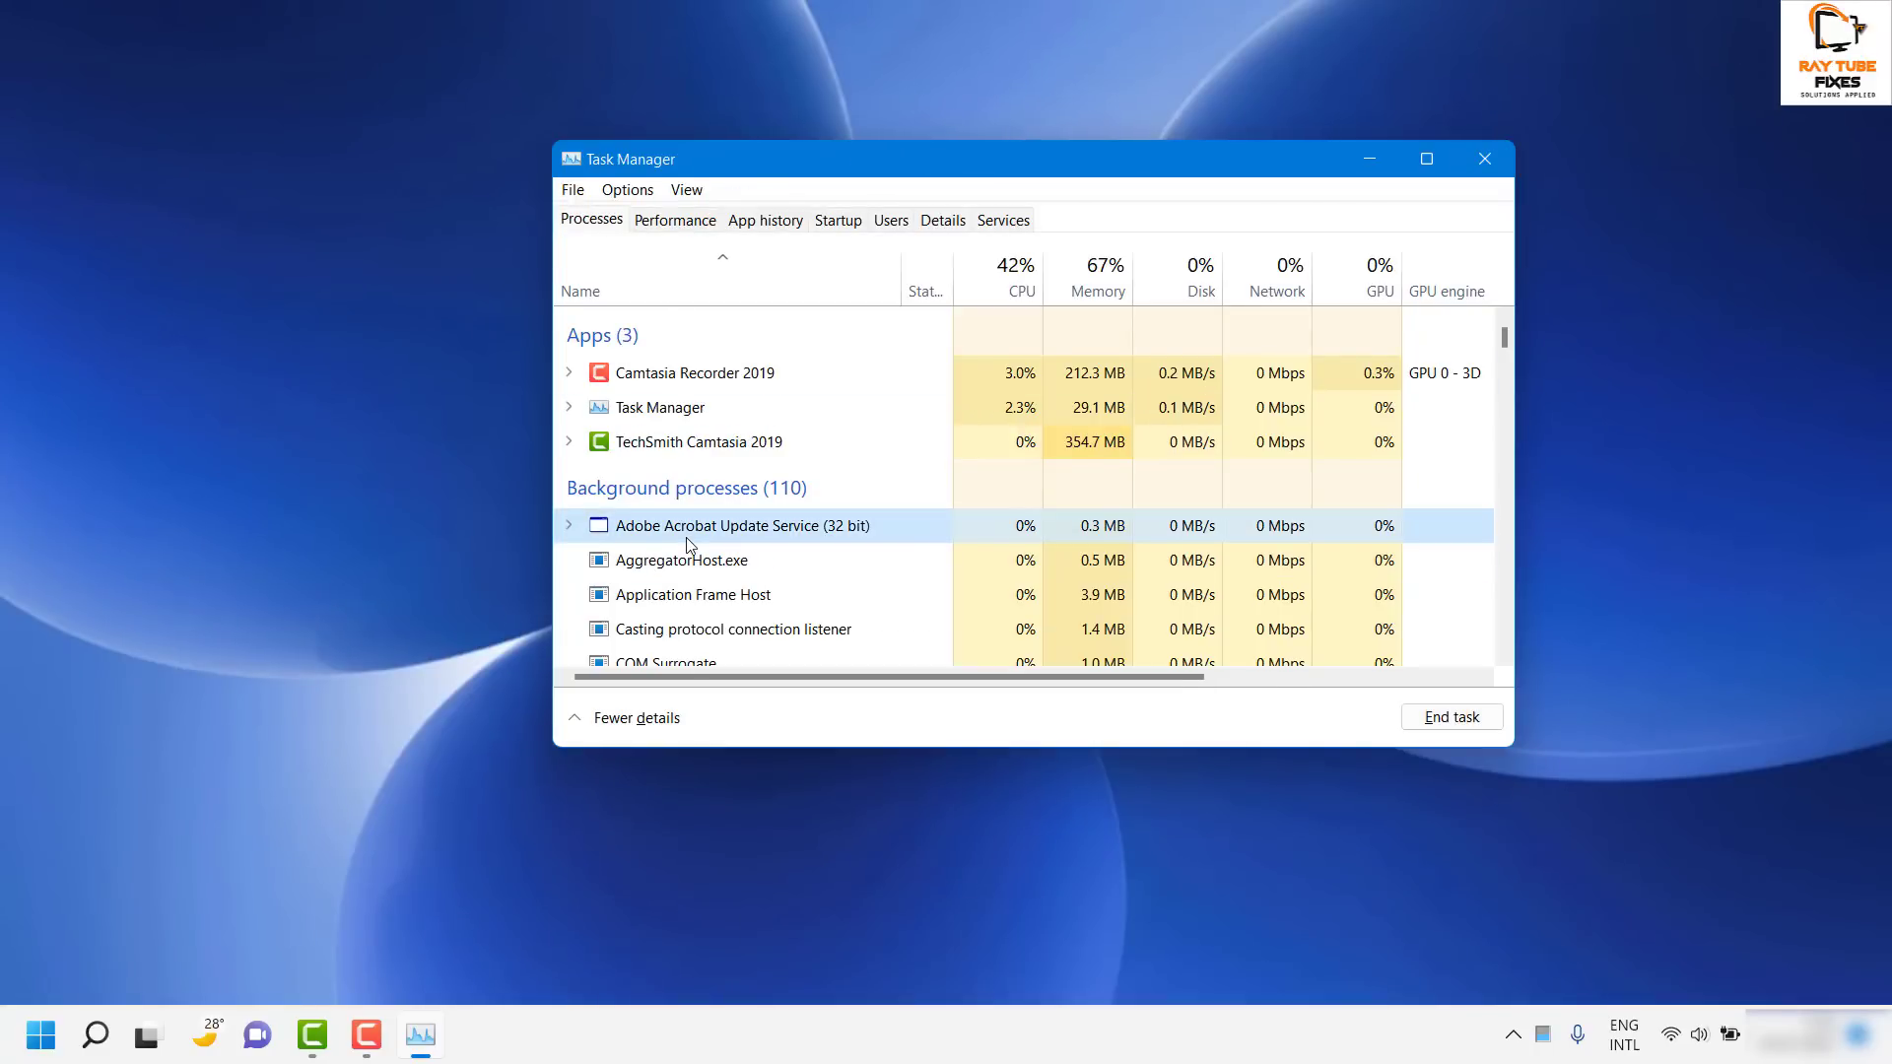
{"action": "key", "text": "s"}
{"action": "key", "text": "p"}
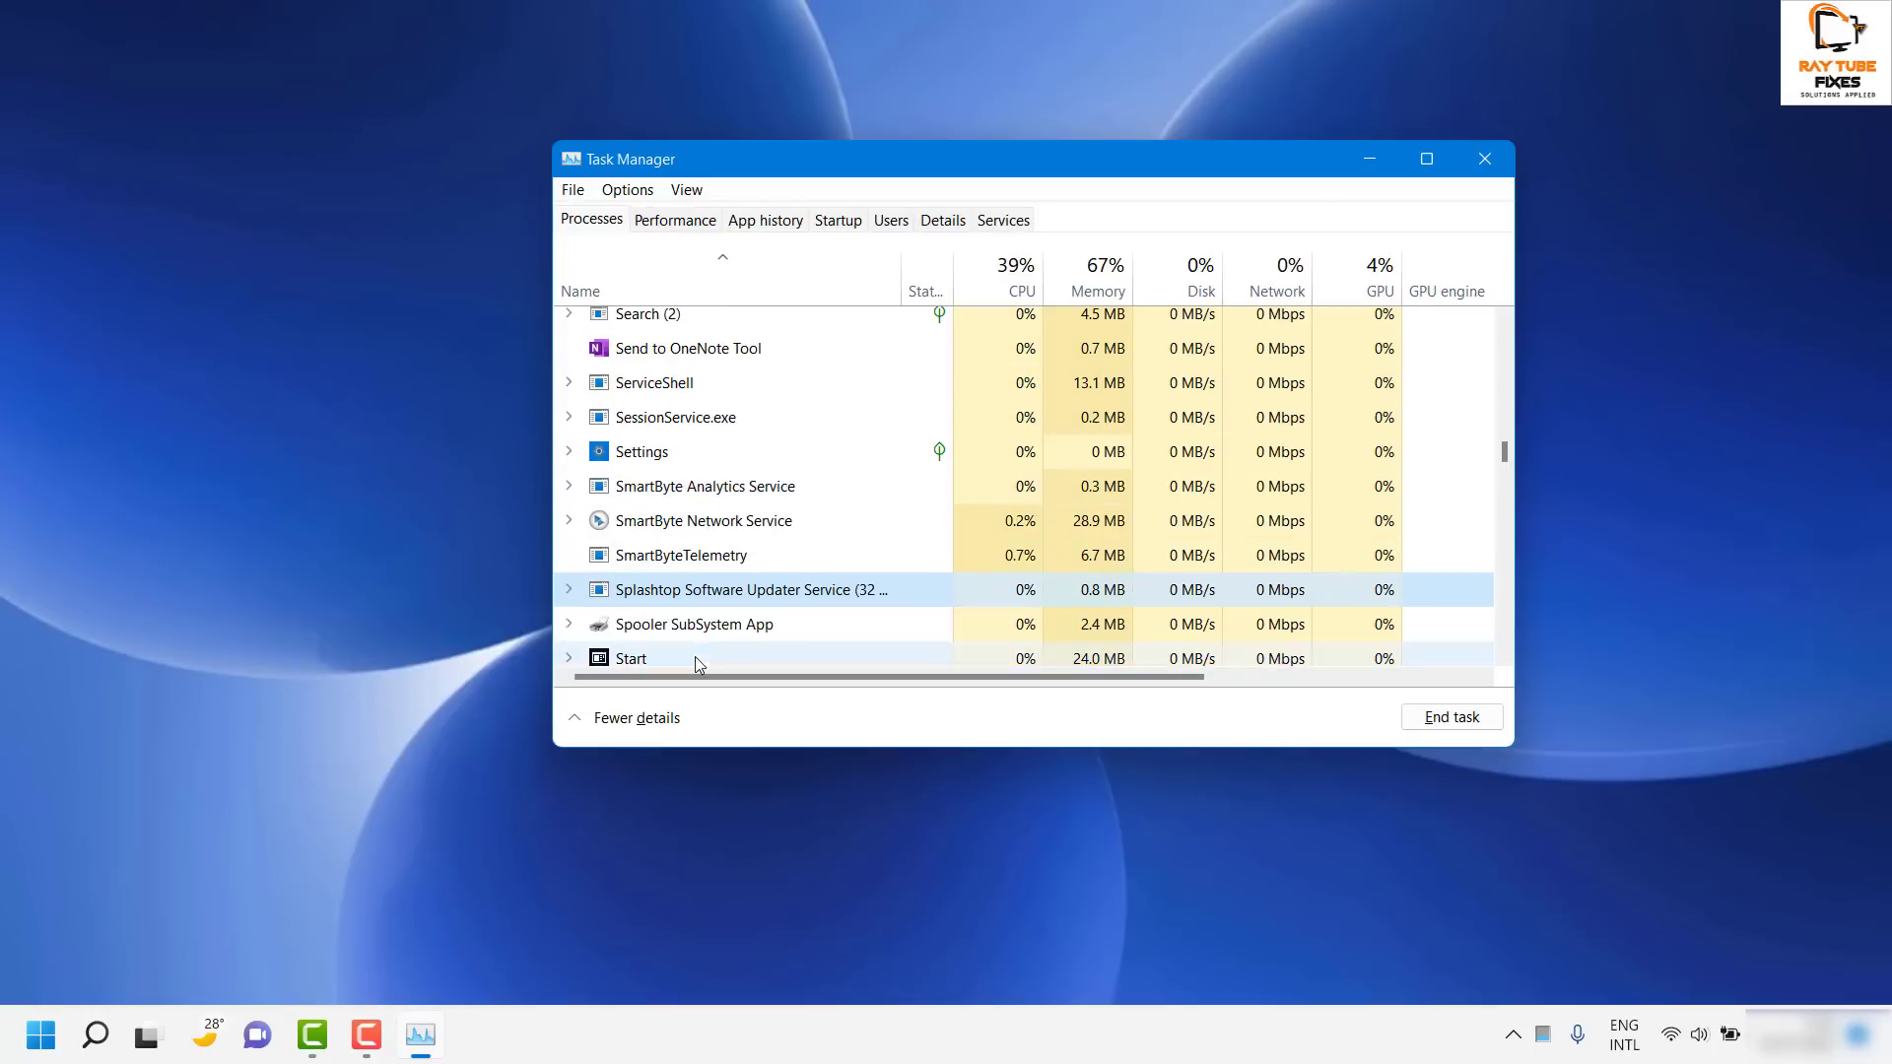
{"action": "key", "text": "o"}
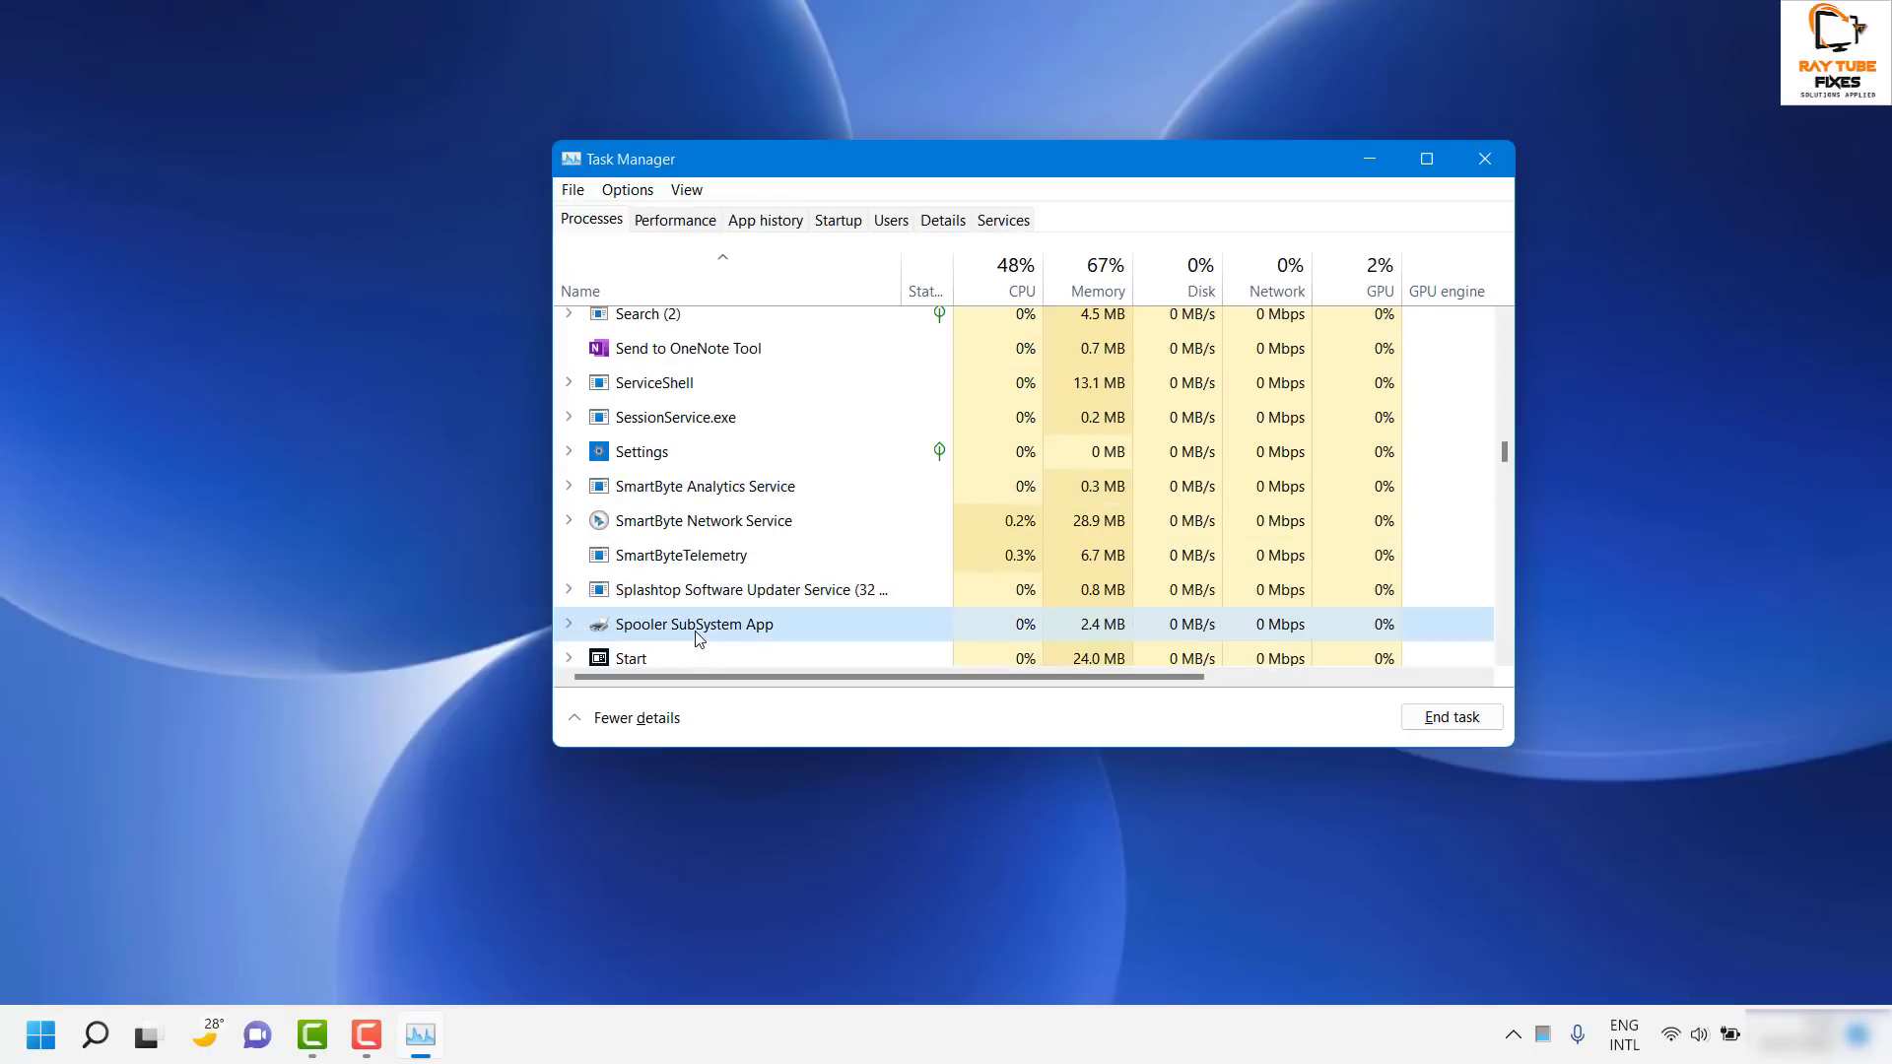
{"action": "right_click", "coordinate": [697, 636]}
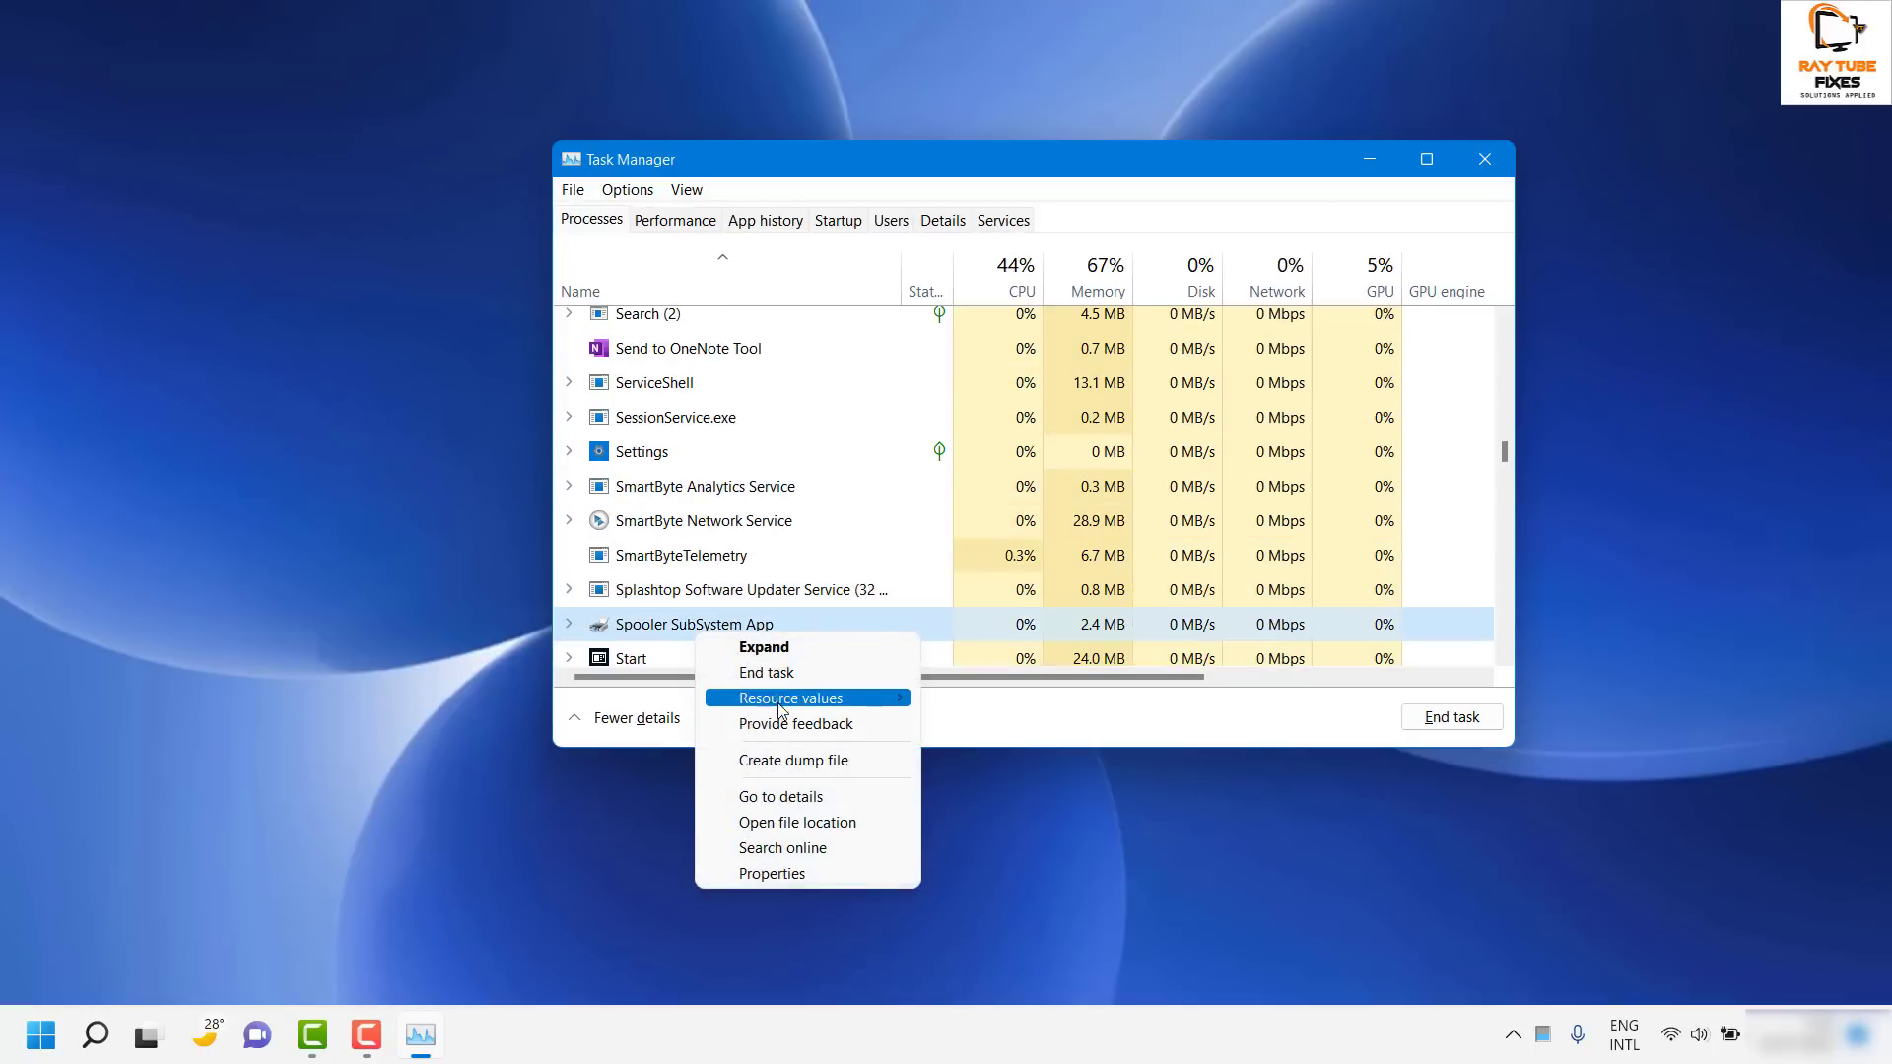
{"action": "left_click", "coordinate": [786, 676]}
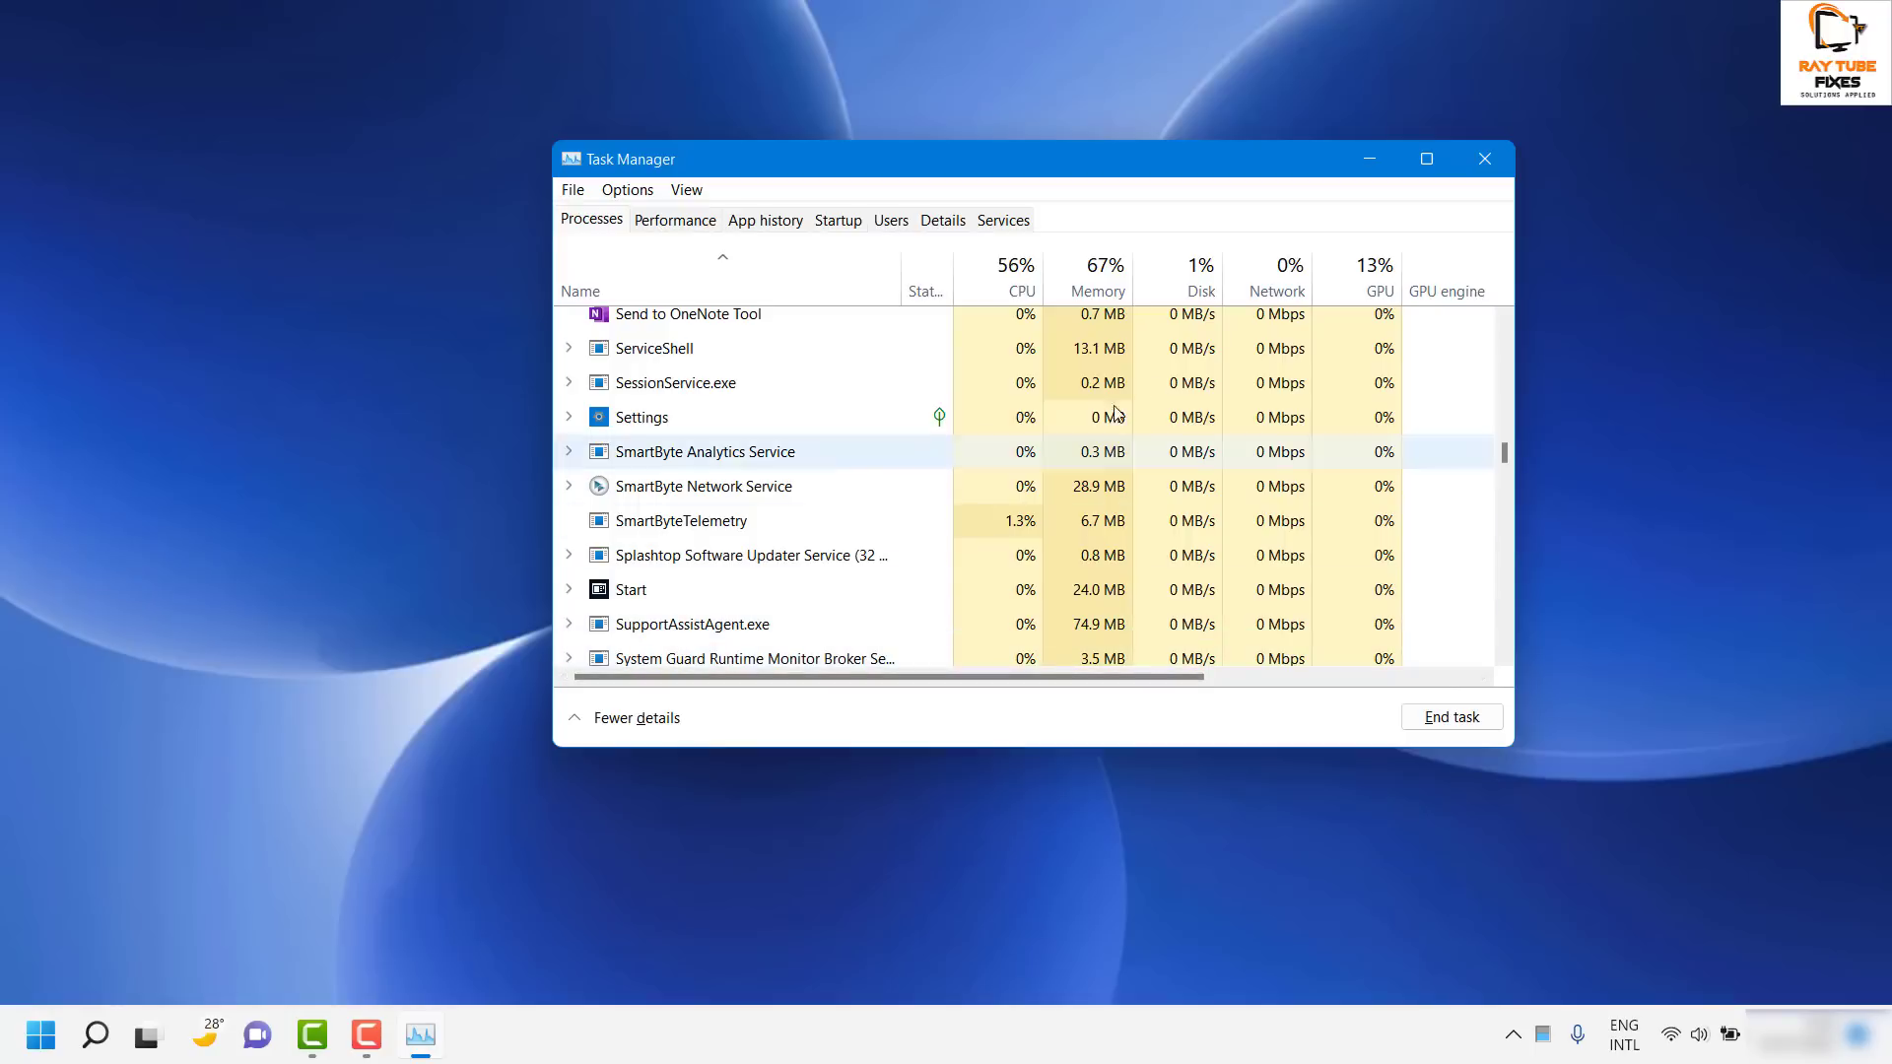
{"action": "left_click", "coordinate": [1486, 160]}
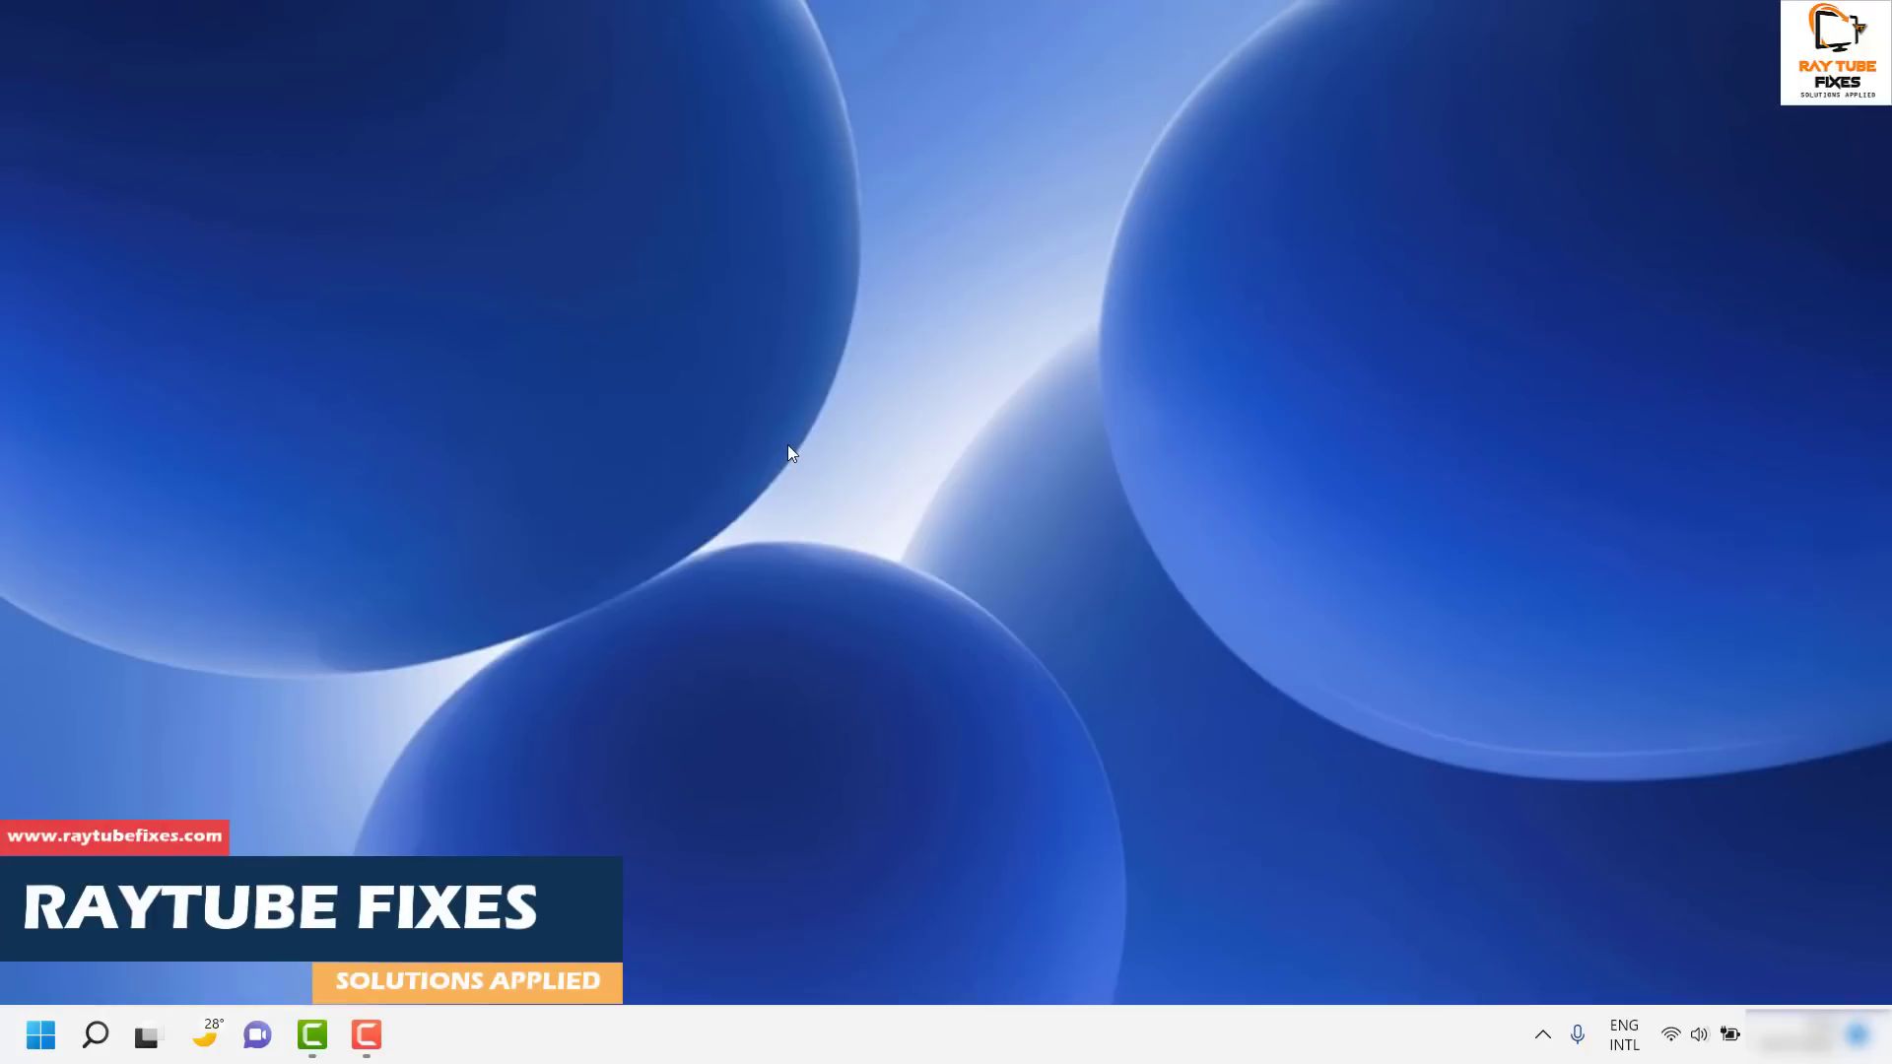
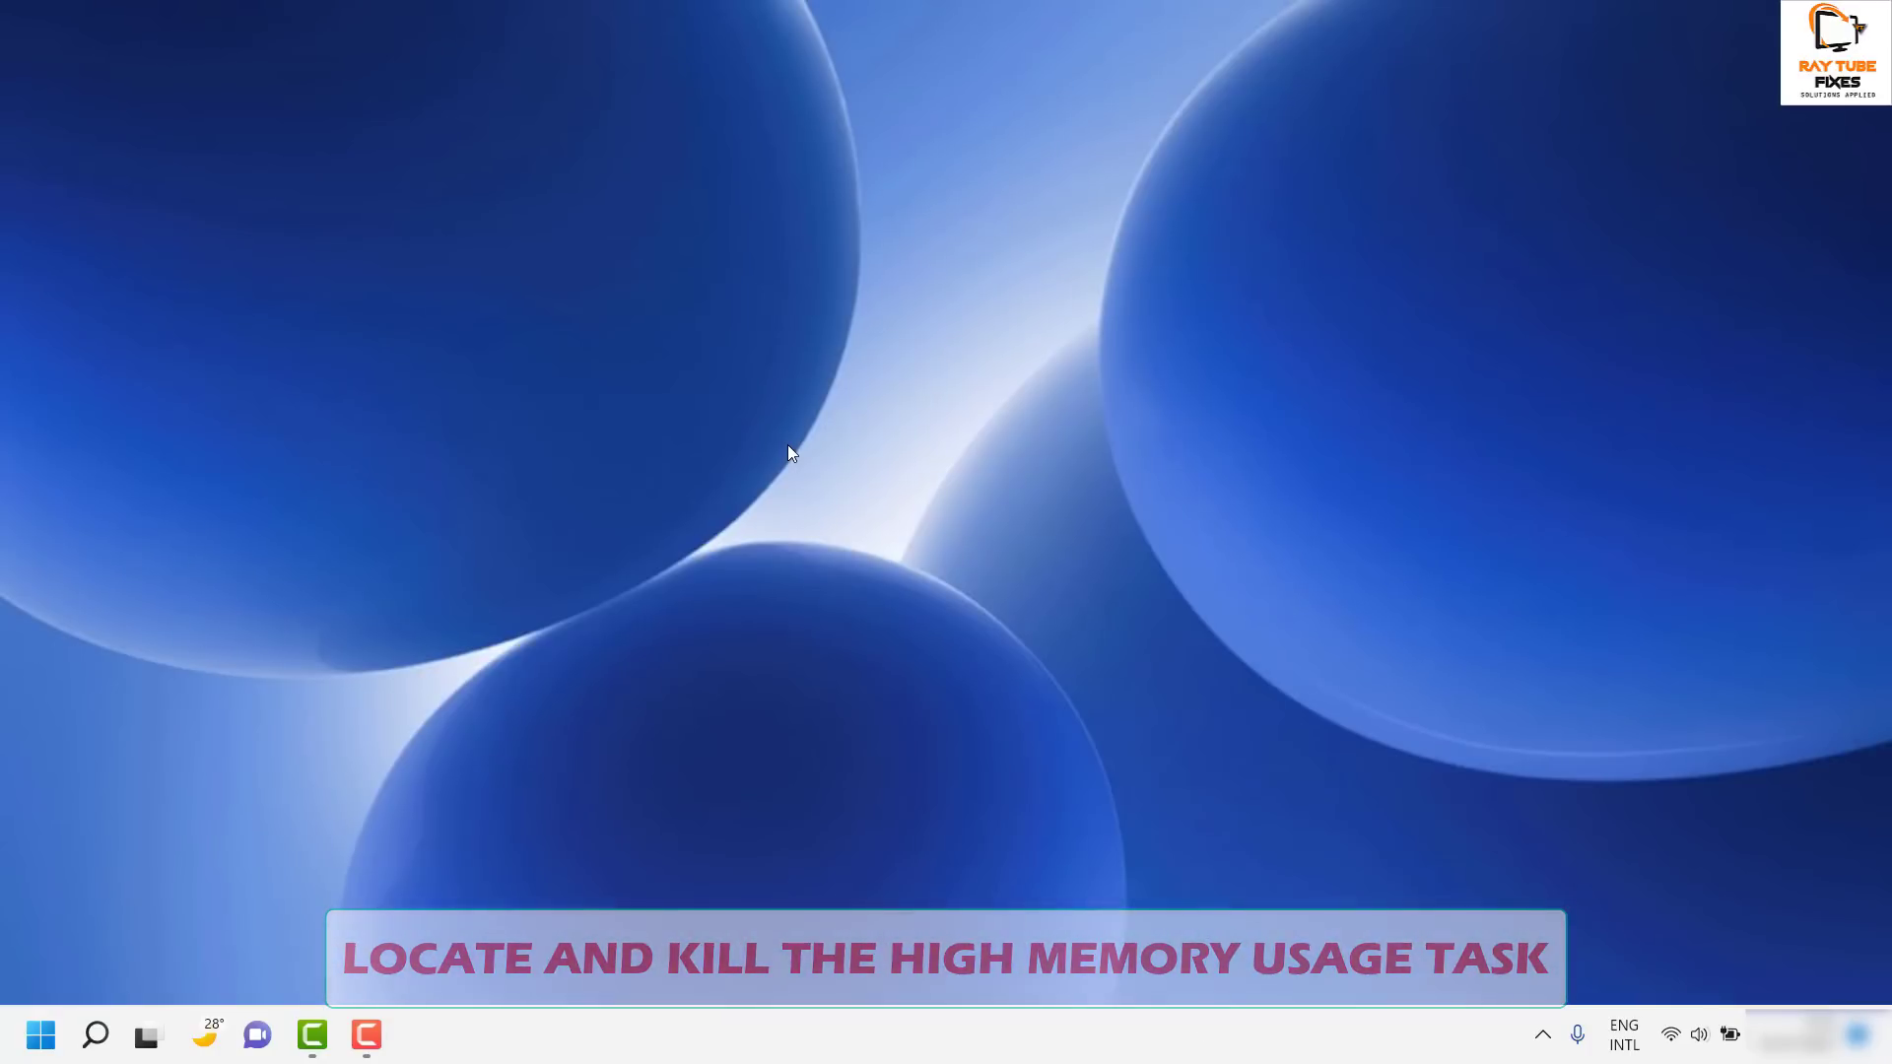
Step: Reopen Task Manager in the detailed view and check the CPU performance graph before returning to the process list
{"action": "key", "text": "ctrl+shift+Escape"}
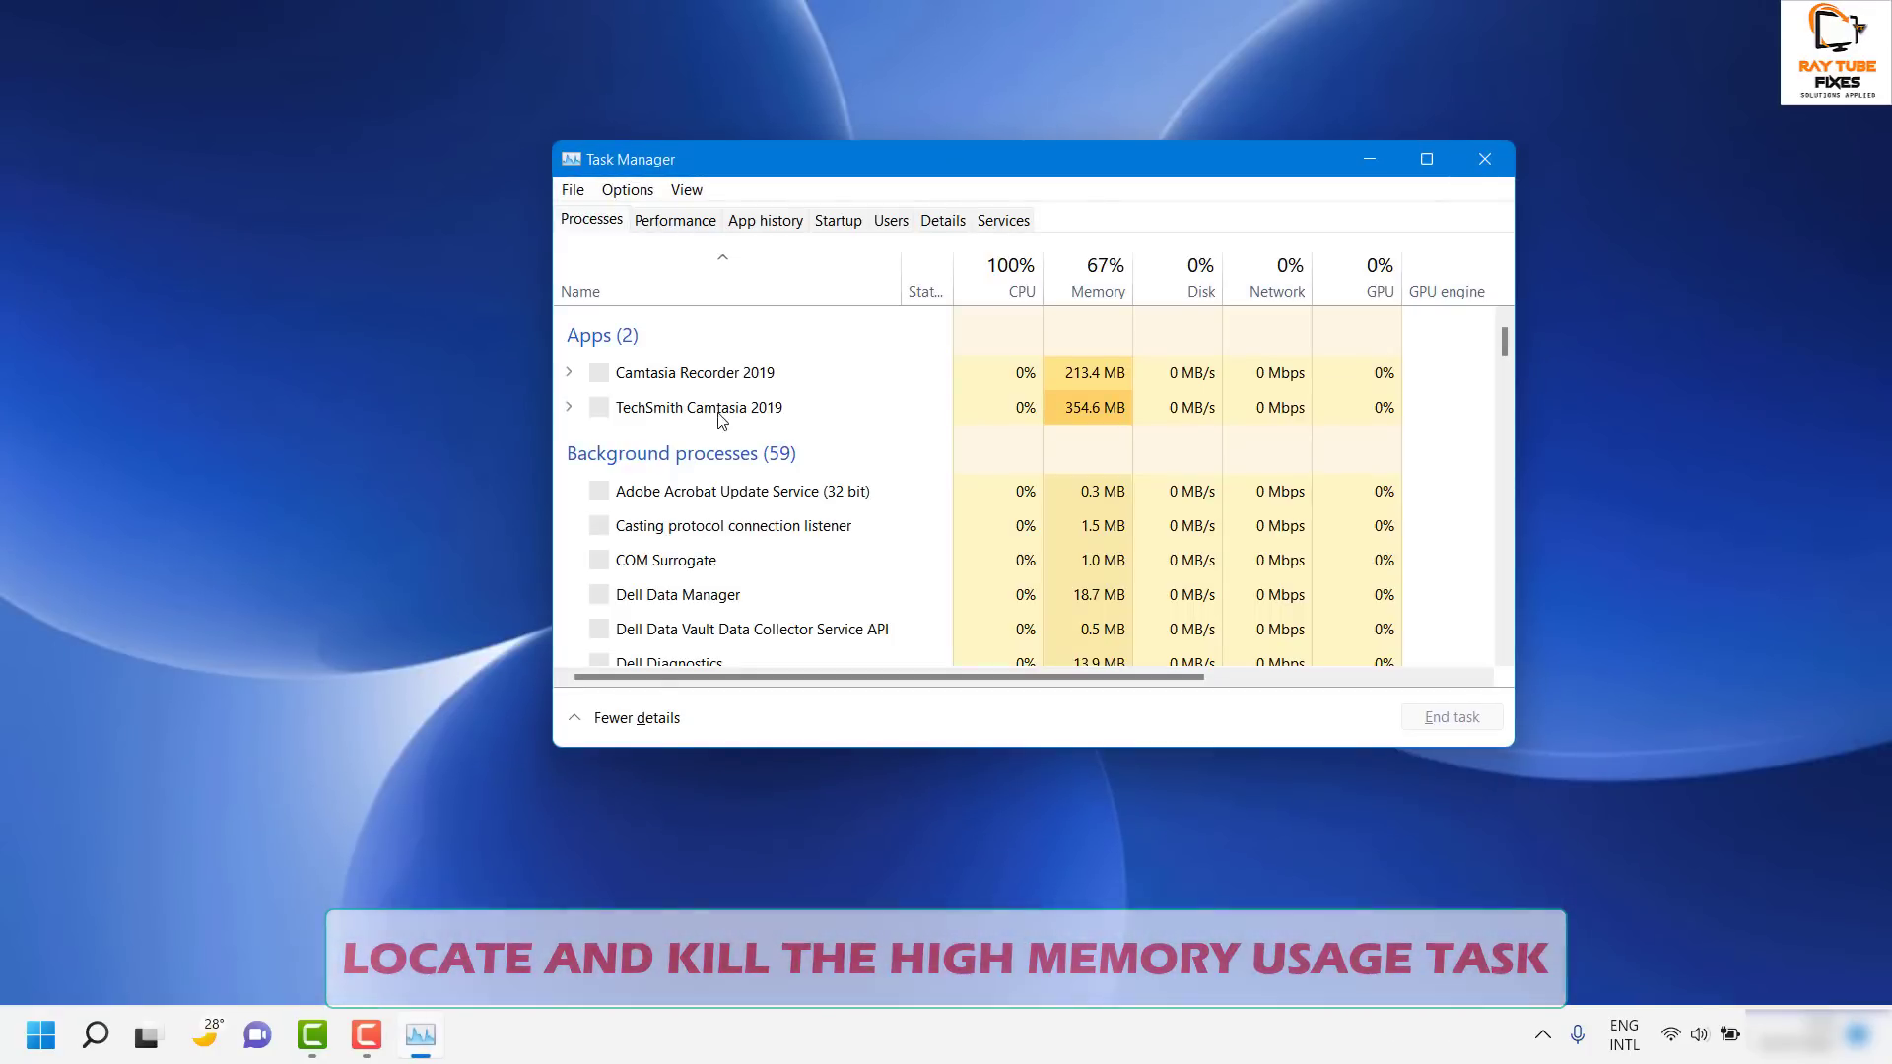
{"action": "left_click", "coordinate": [636, 718]}
{"action": "left_click", "coordinate": [632, 560]}
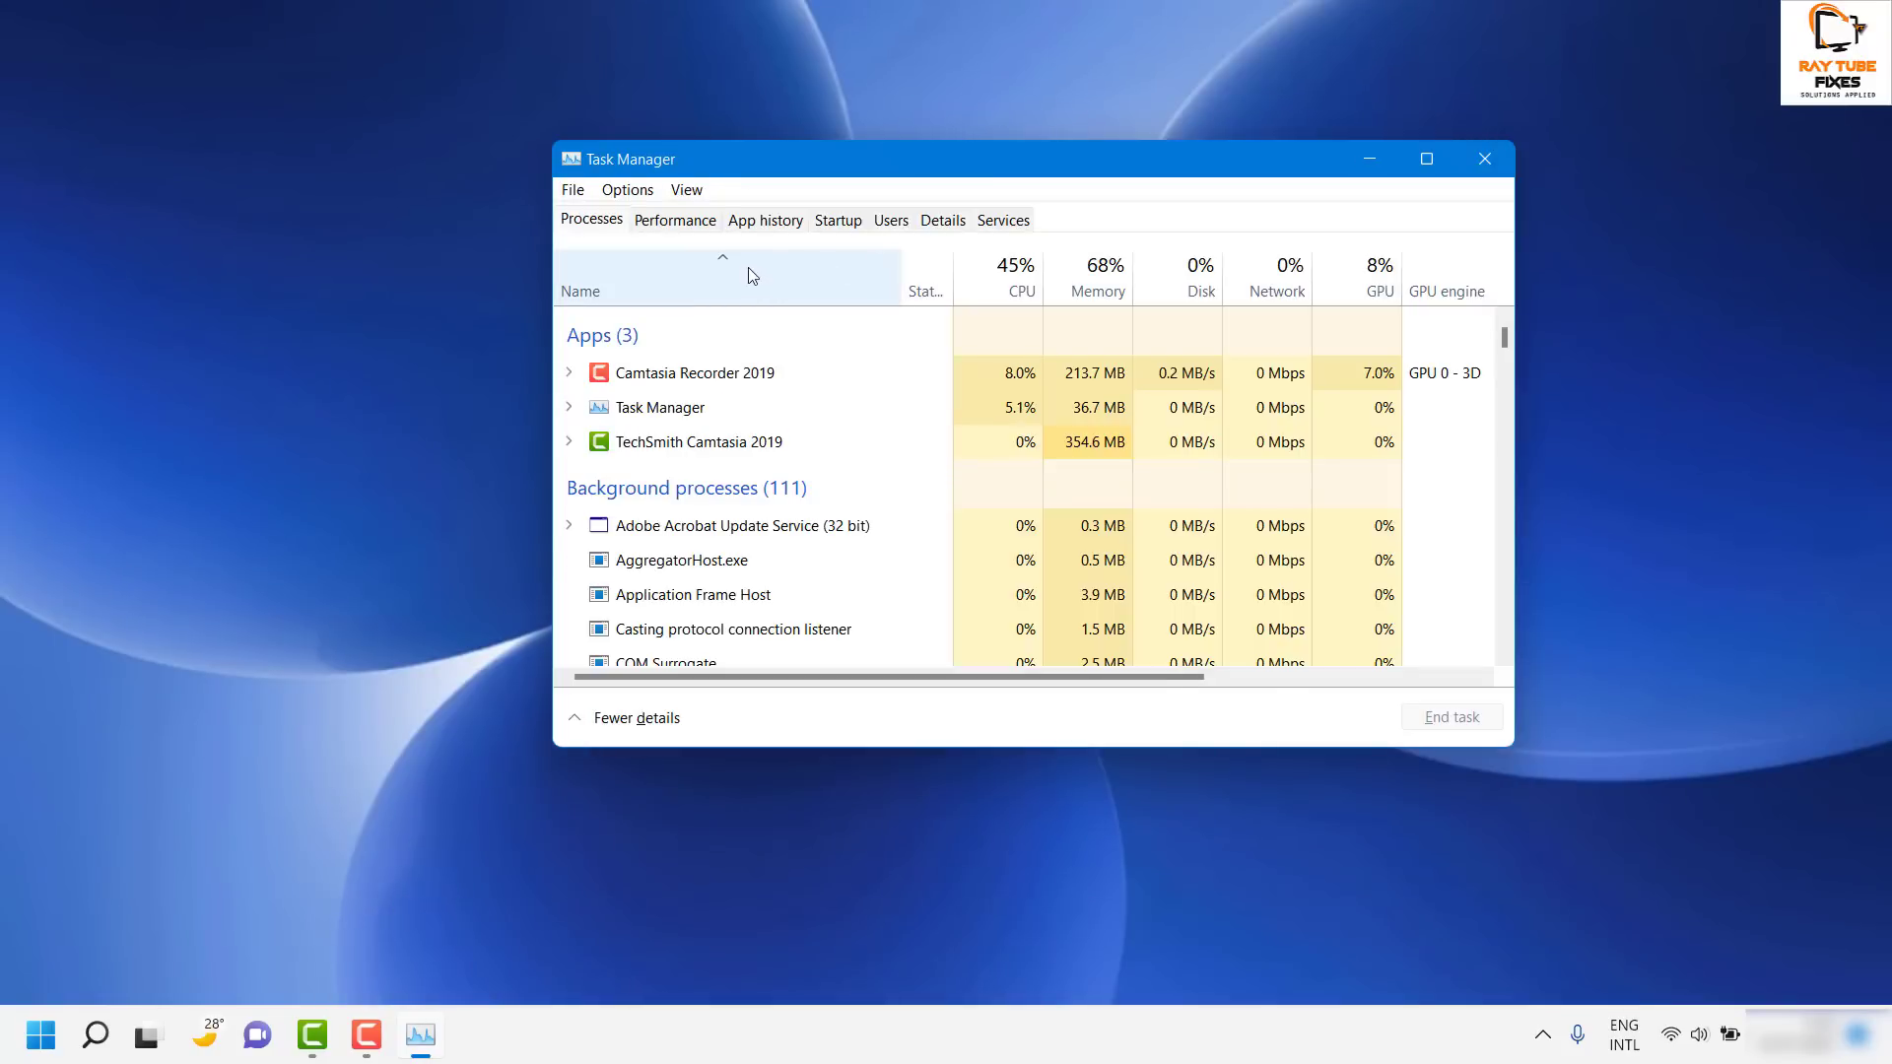
{"action": "left_click", "coordinate": [675, 219]}
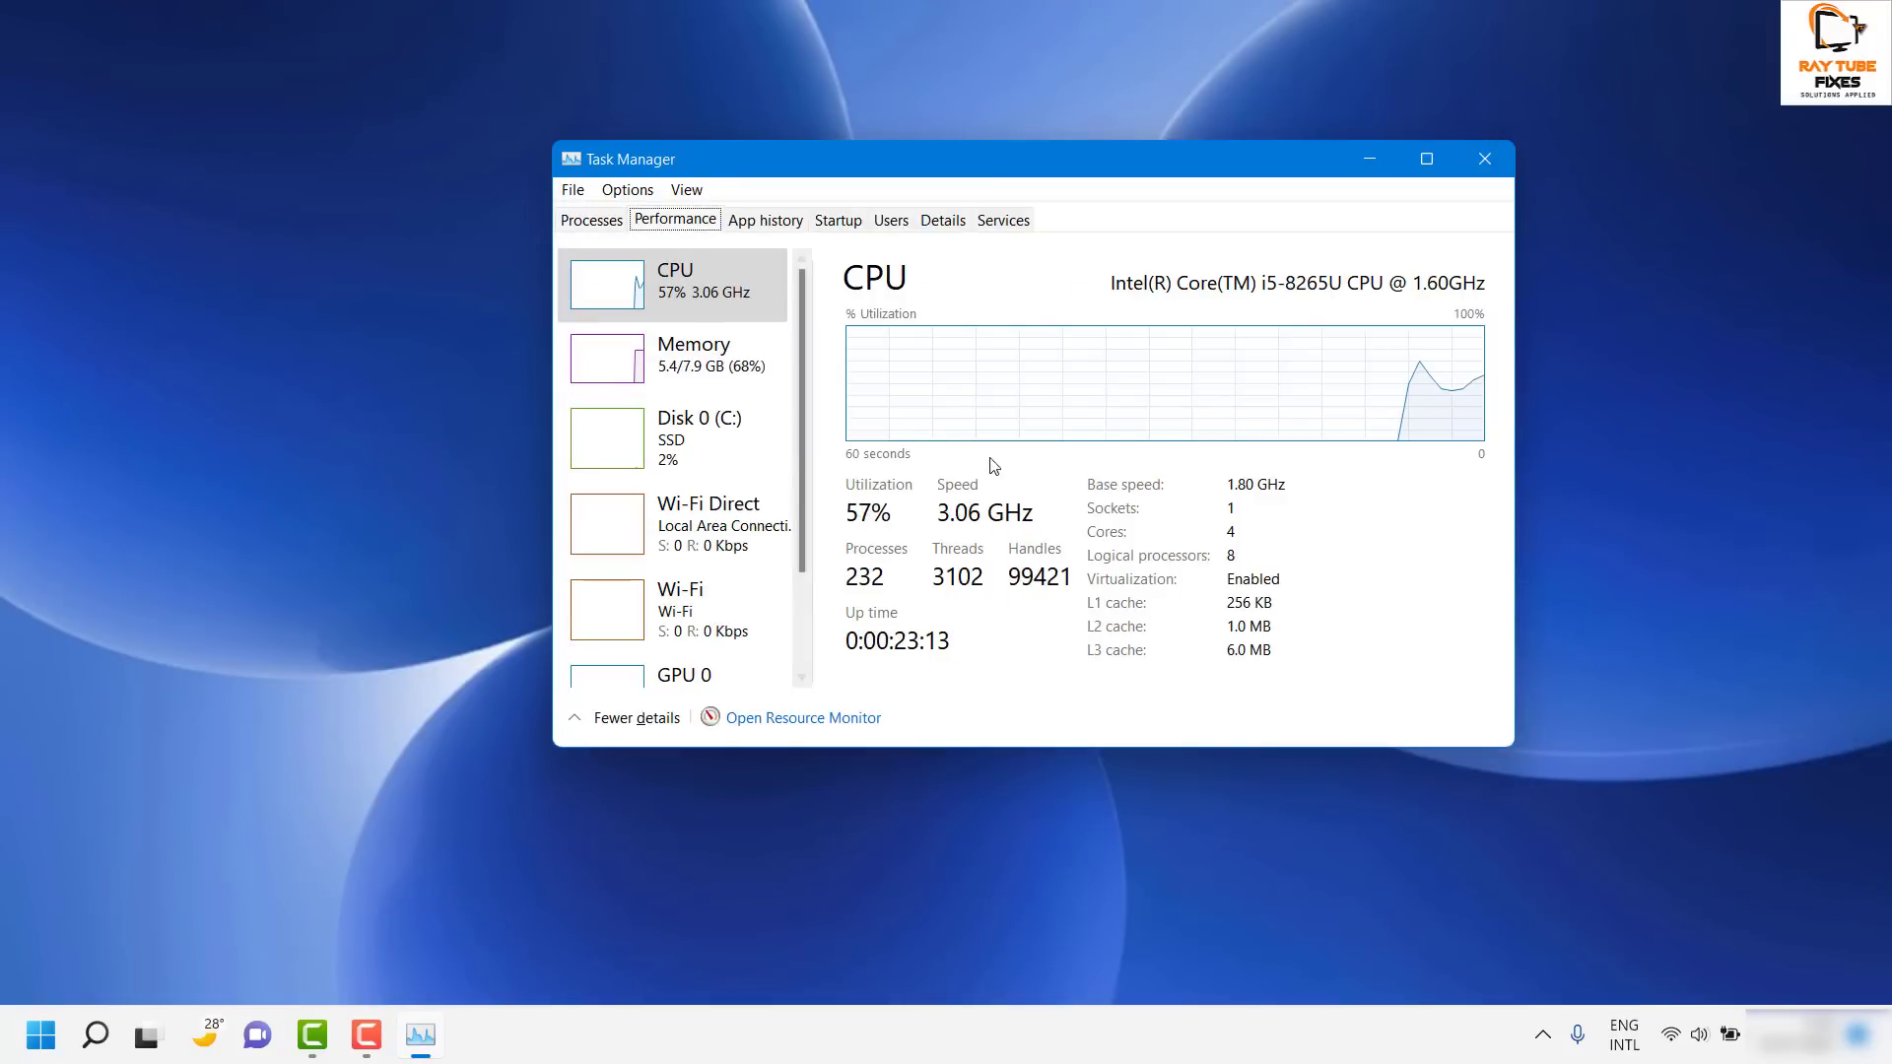
{"action": "left_click", "coordinate": [587, 223]}
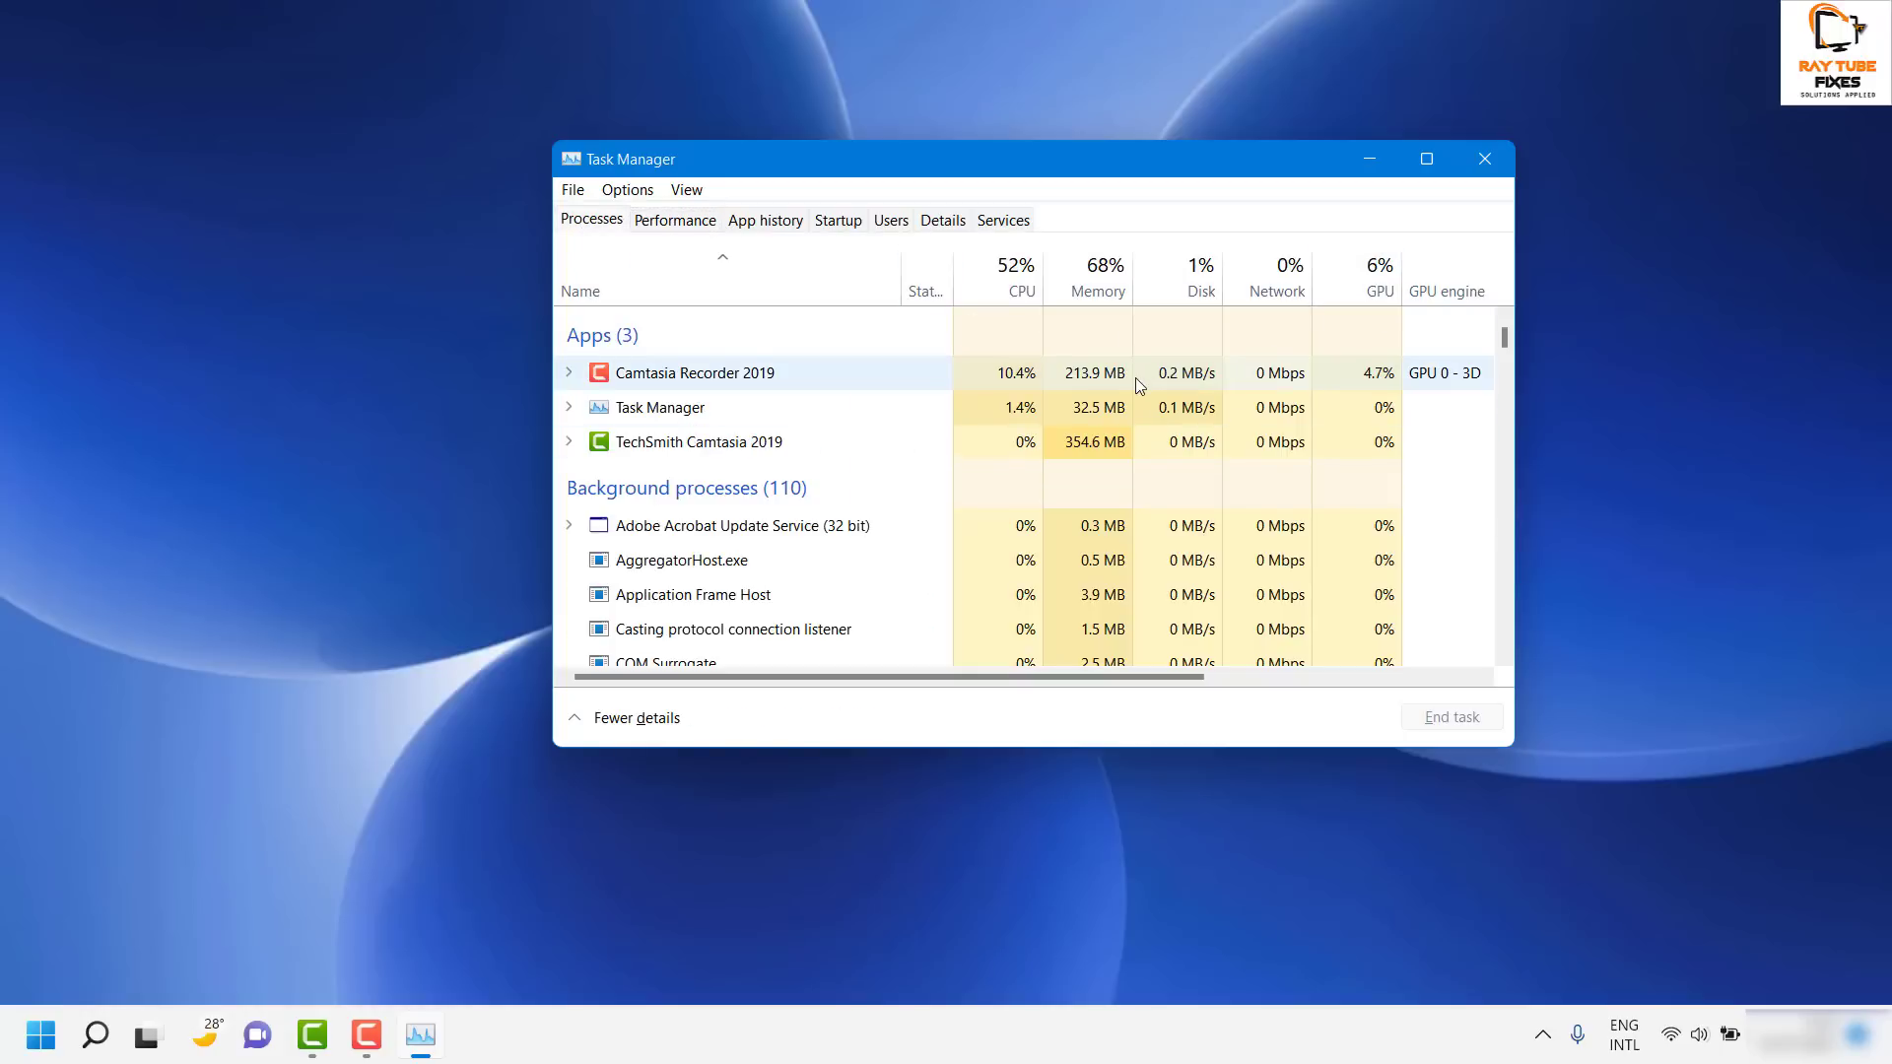
Step: Sort the running processes by memory usage, highest first, and look through the list for memory-heavy tasks
{"action": "left_click", "coordinate": [1097, 292]}
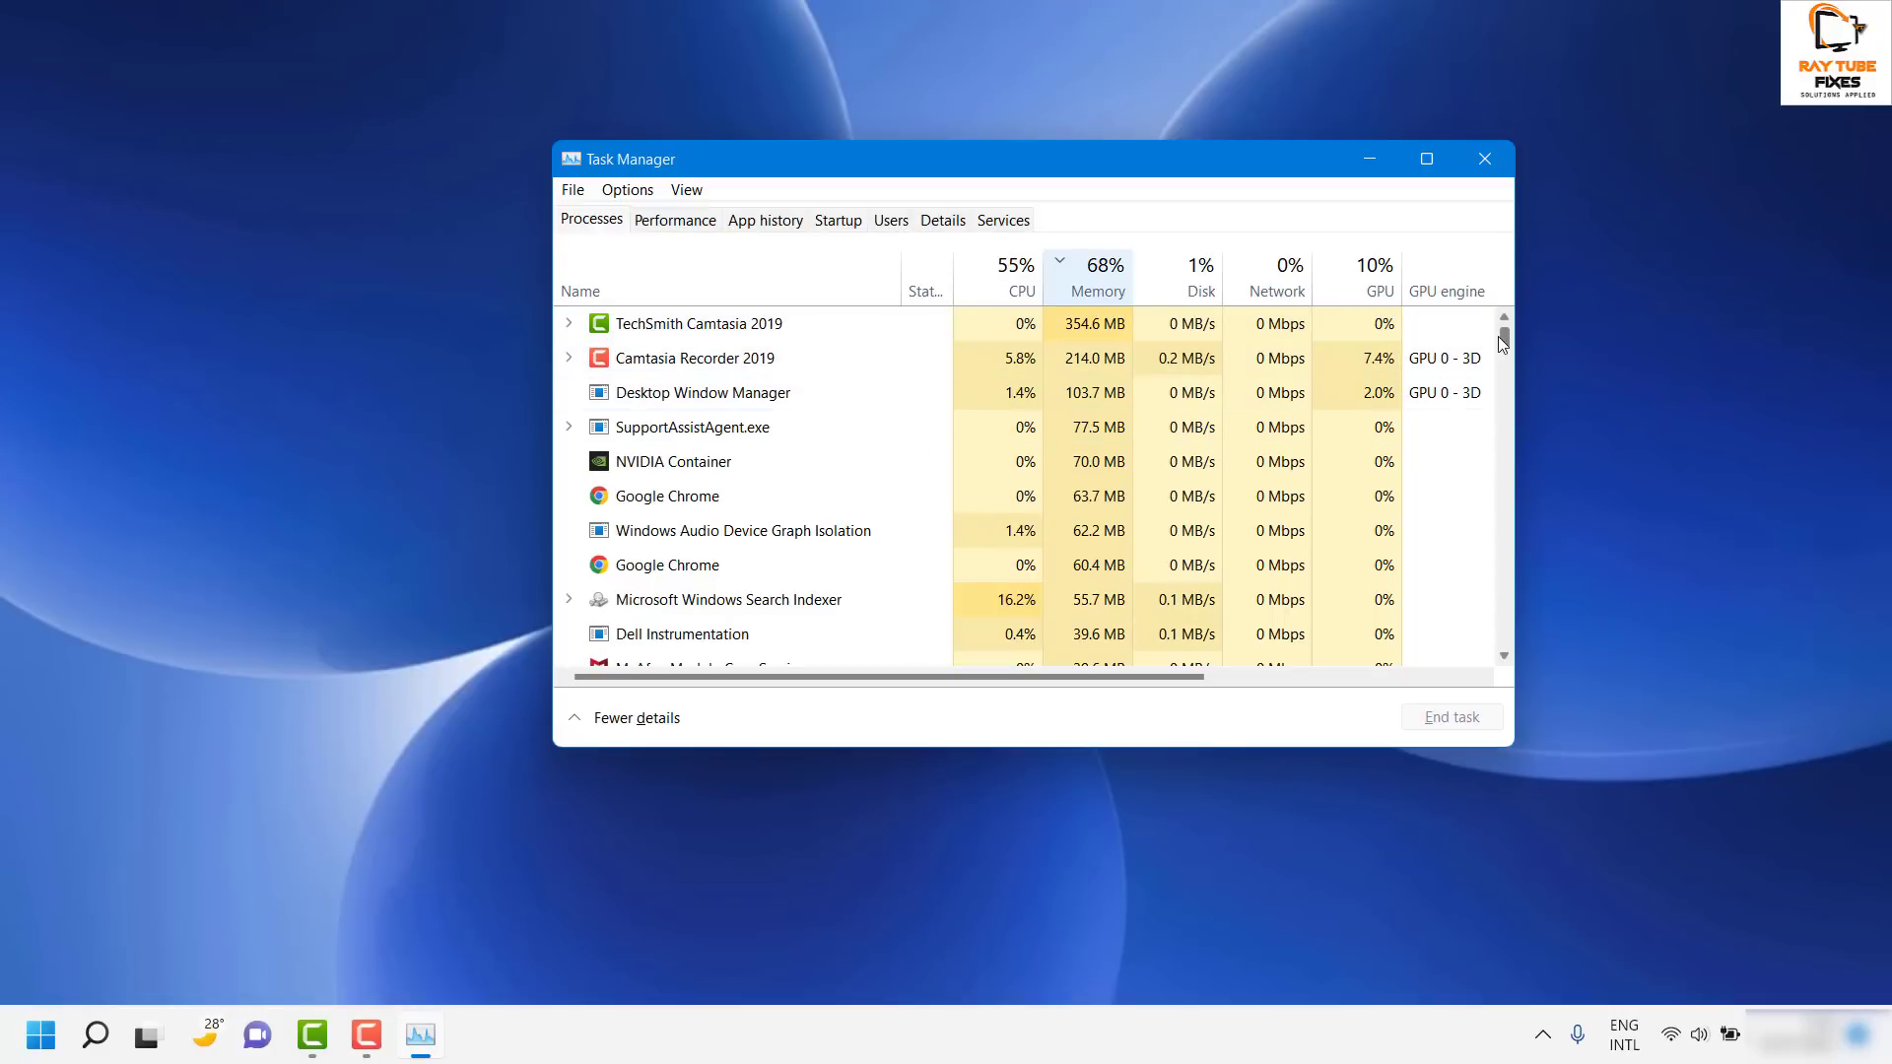
{"action": "scroll", "coordinate": [1499, 339], "scroll_direction": "down", "scroll_amount": 1}
{"action": "scroll", "coordinate": [1499, 331], "scroll_direction": "up", "scroll_amount": 1}
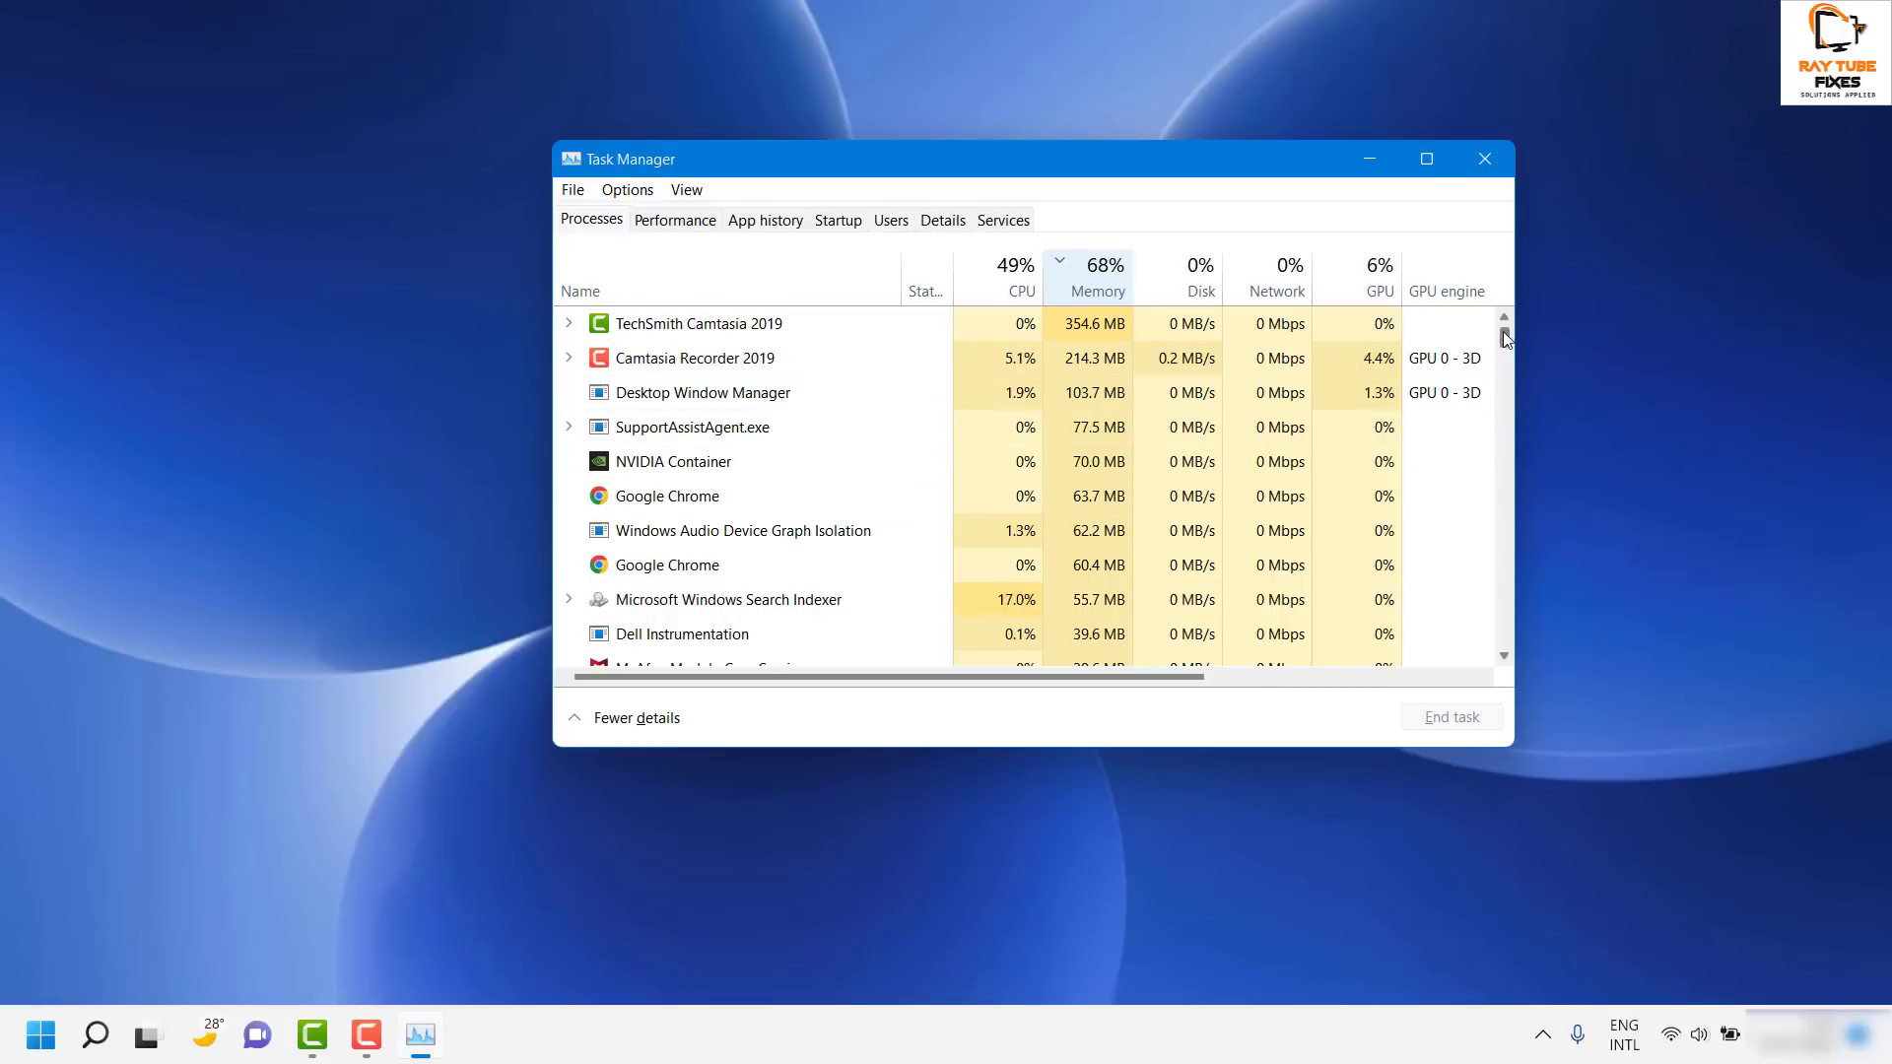
{"action": "left_click_drag", "start_coordinate": [1505, 338], "coordinate": [1504, 350]}
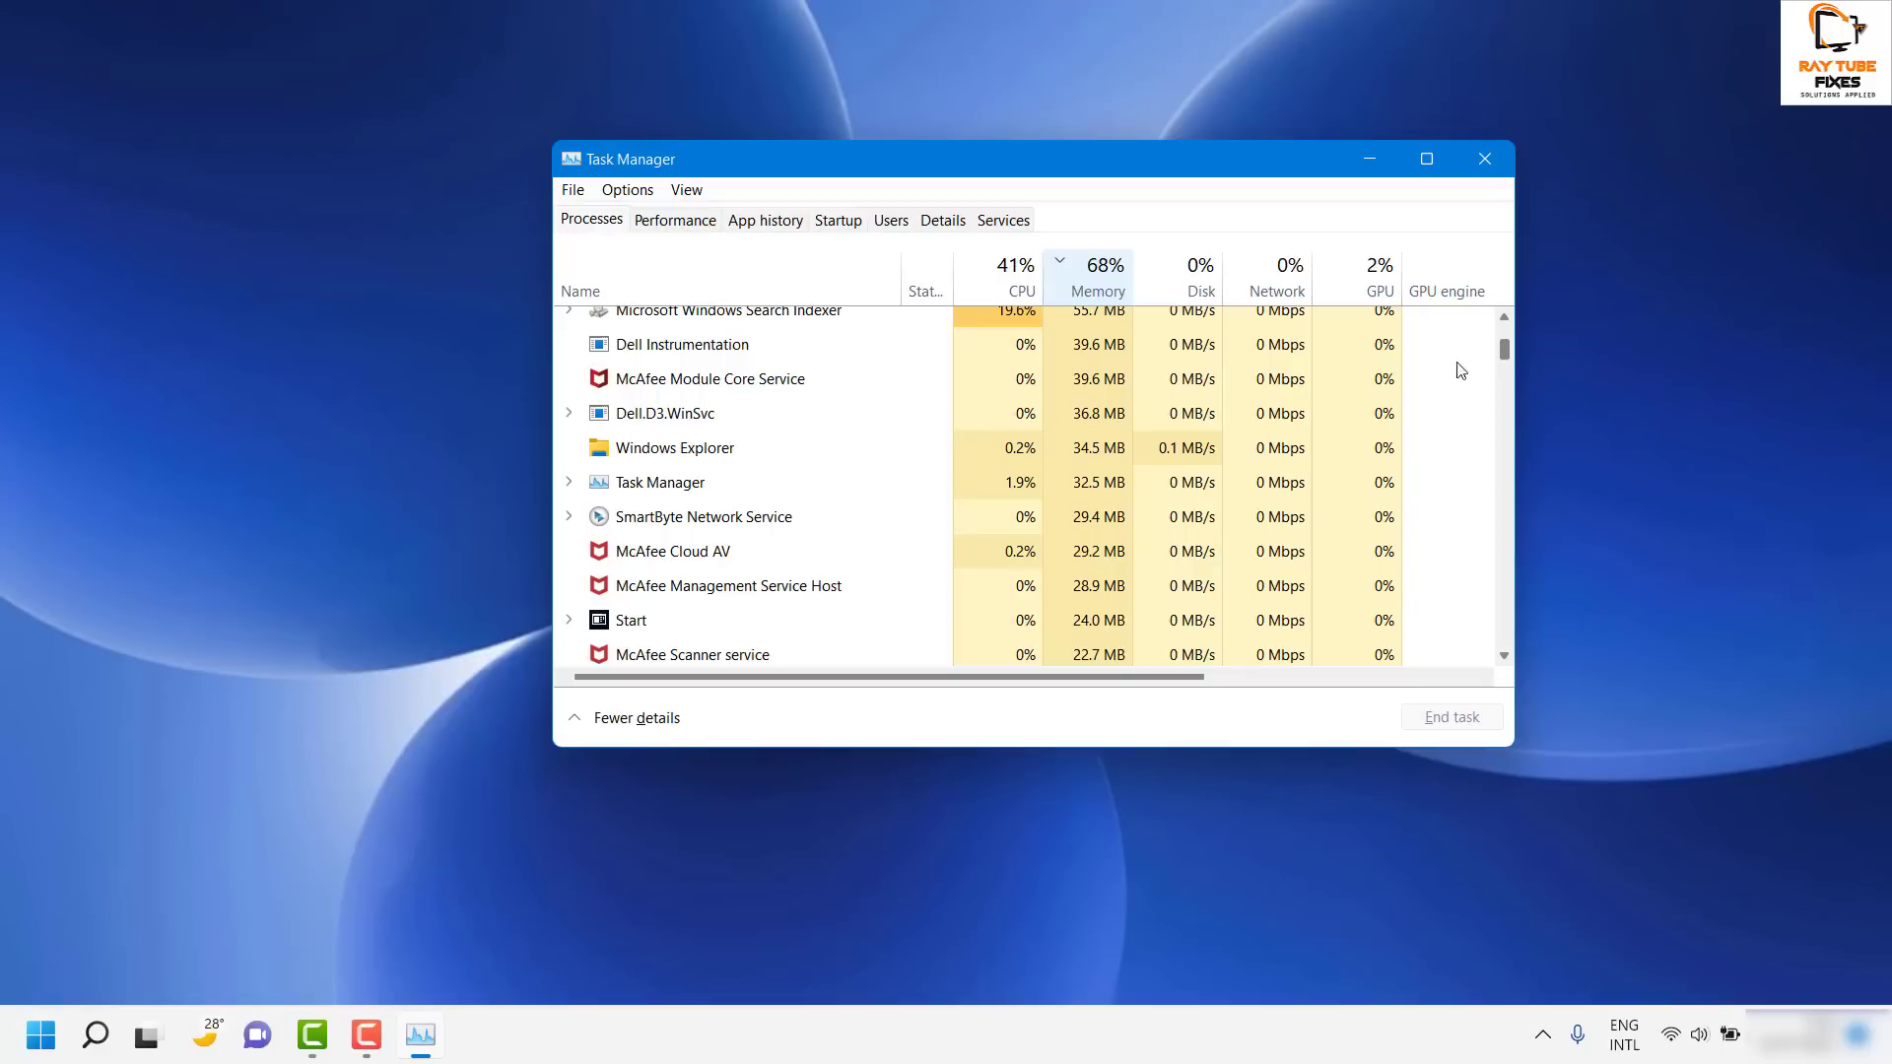
{"action": "scroll", "coordinate": [687, 424], "scroll_direction": "up", "scroll_amount": 2}
{"action": "scroll", "coordinate": [680, 414], "scroll_direction": "up", "scroll_amount": 1}
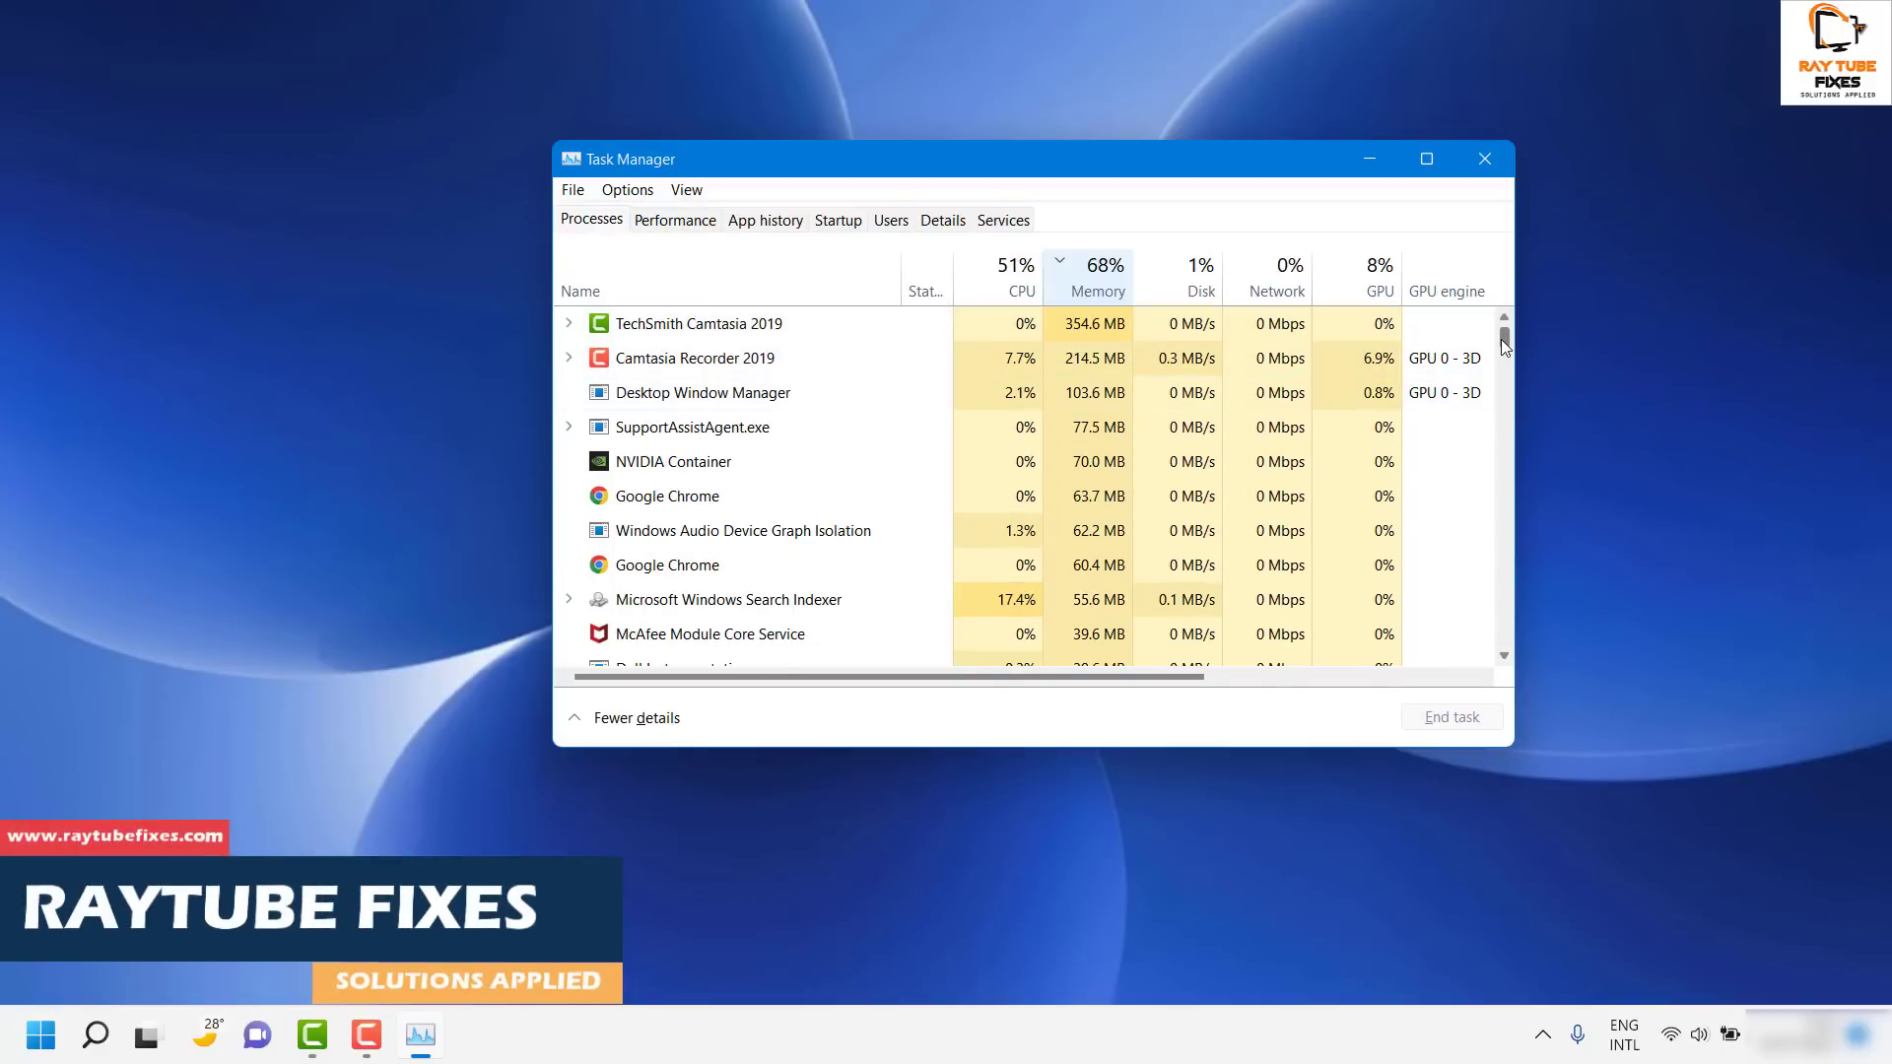
{"action": "left_click_drag", "start_coordinate": [1503, 345], "coordinate": [1504, 352]}
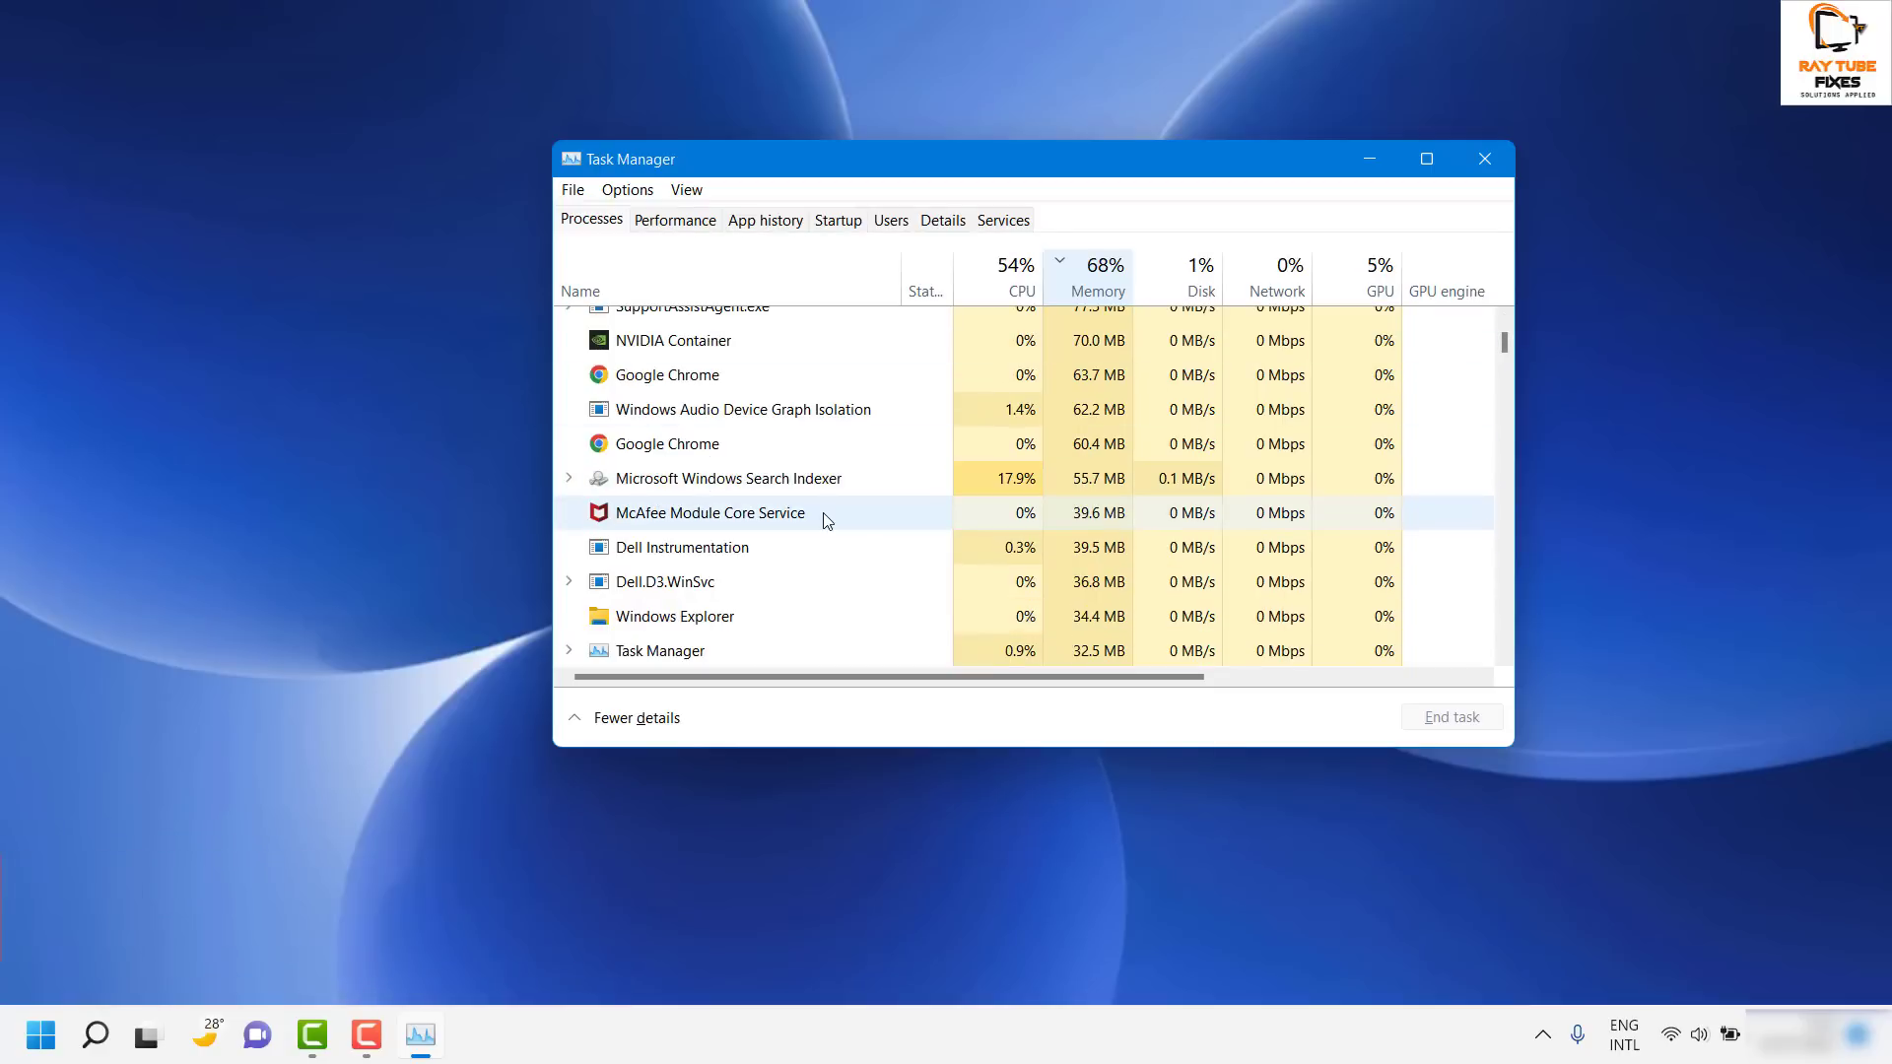
Step: End the Google Chrome process listed just above Microsoft Windows Search Indexer and close Task Manager
{"action": "right_click", "coordinate": [682, 443]}
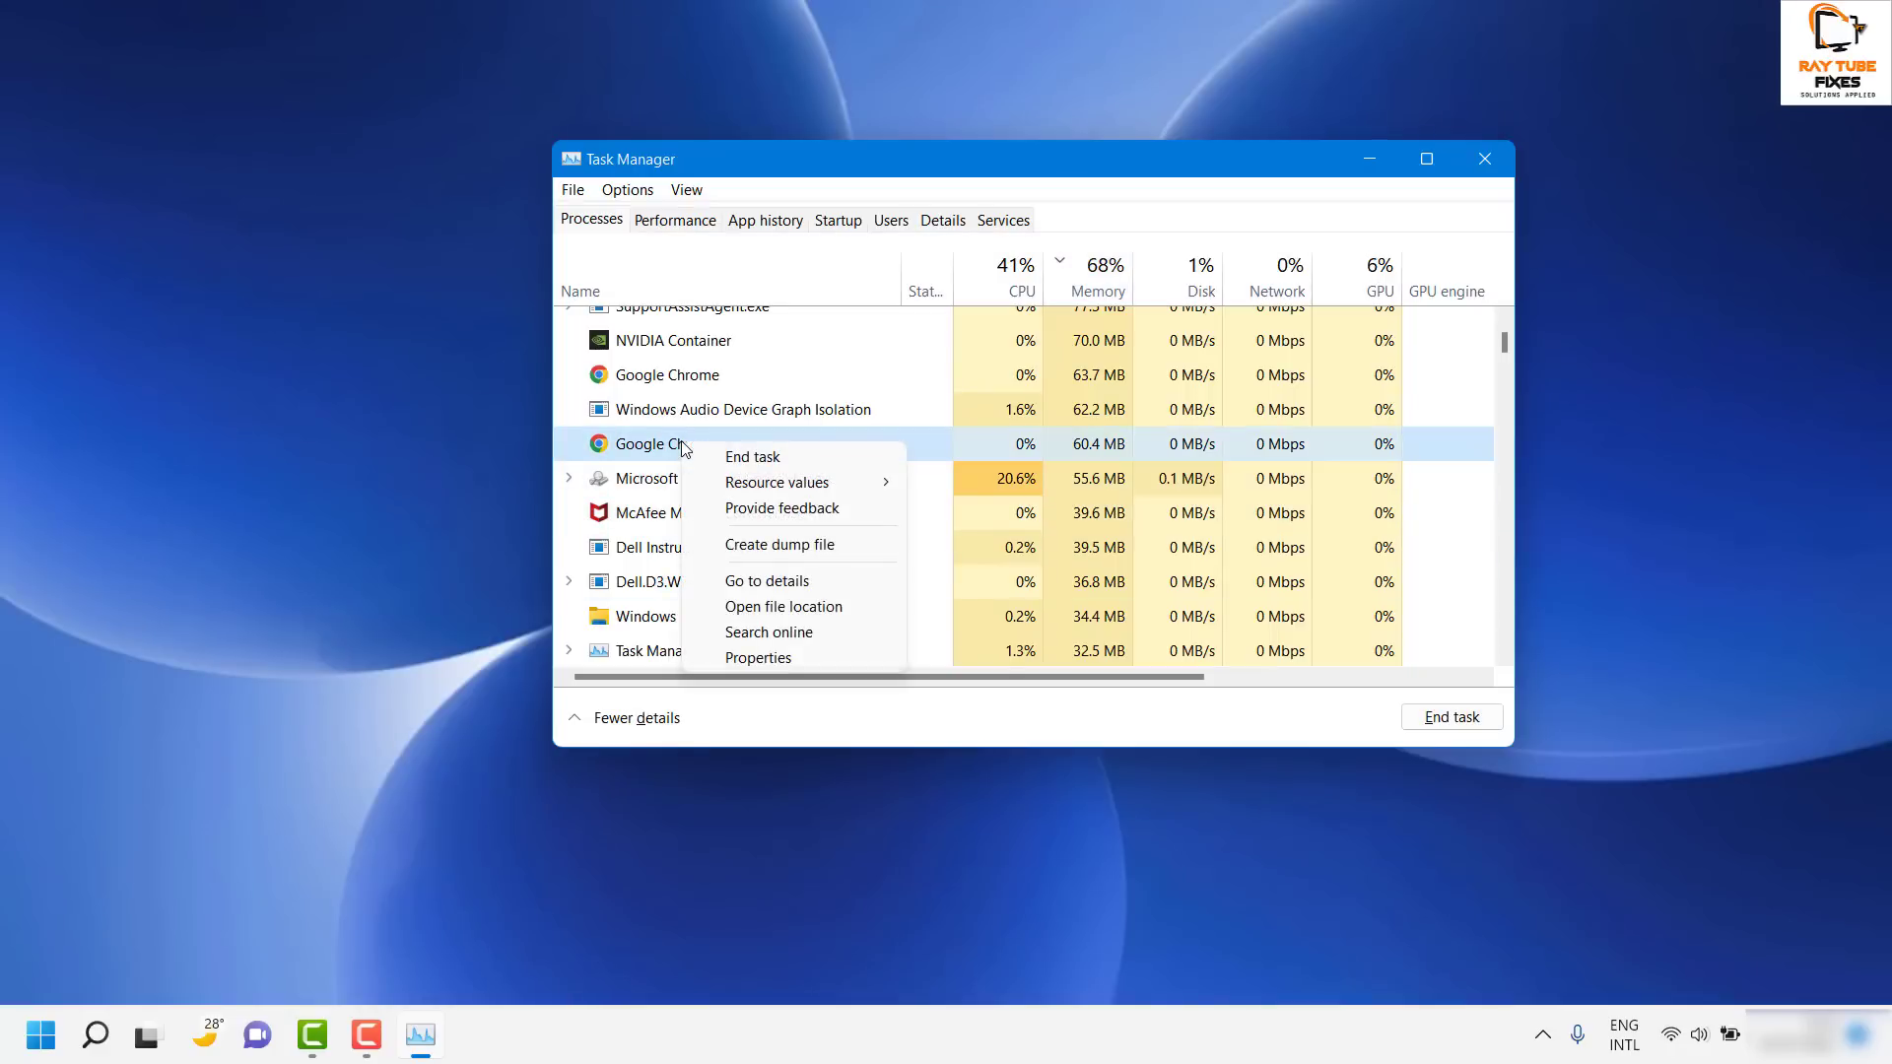
{"action": "left_click", "coordinate": [753, 457]}
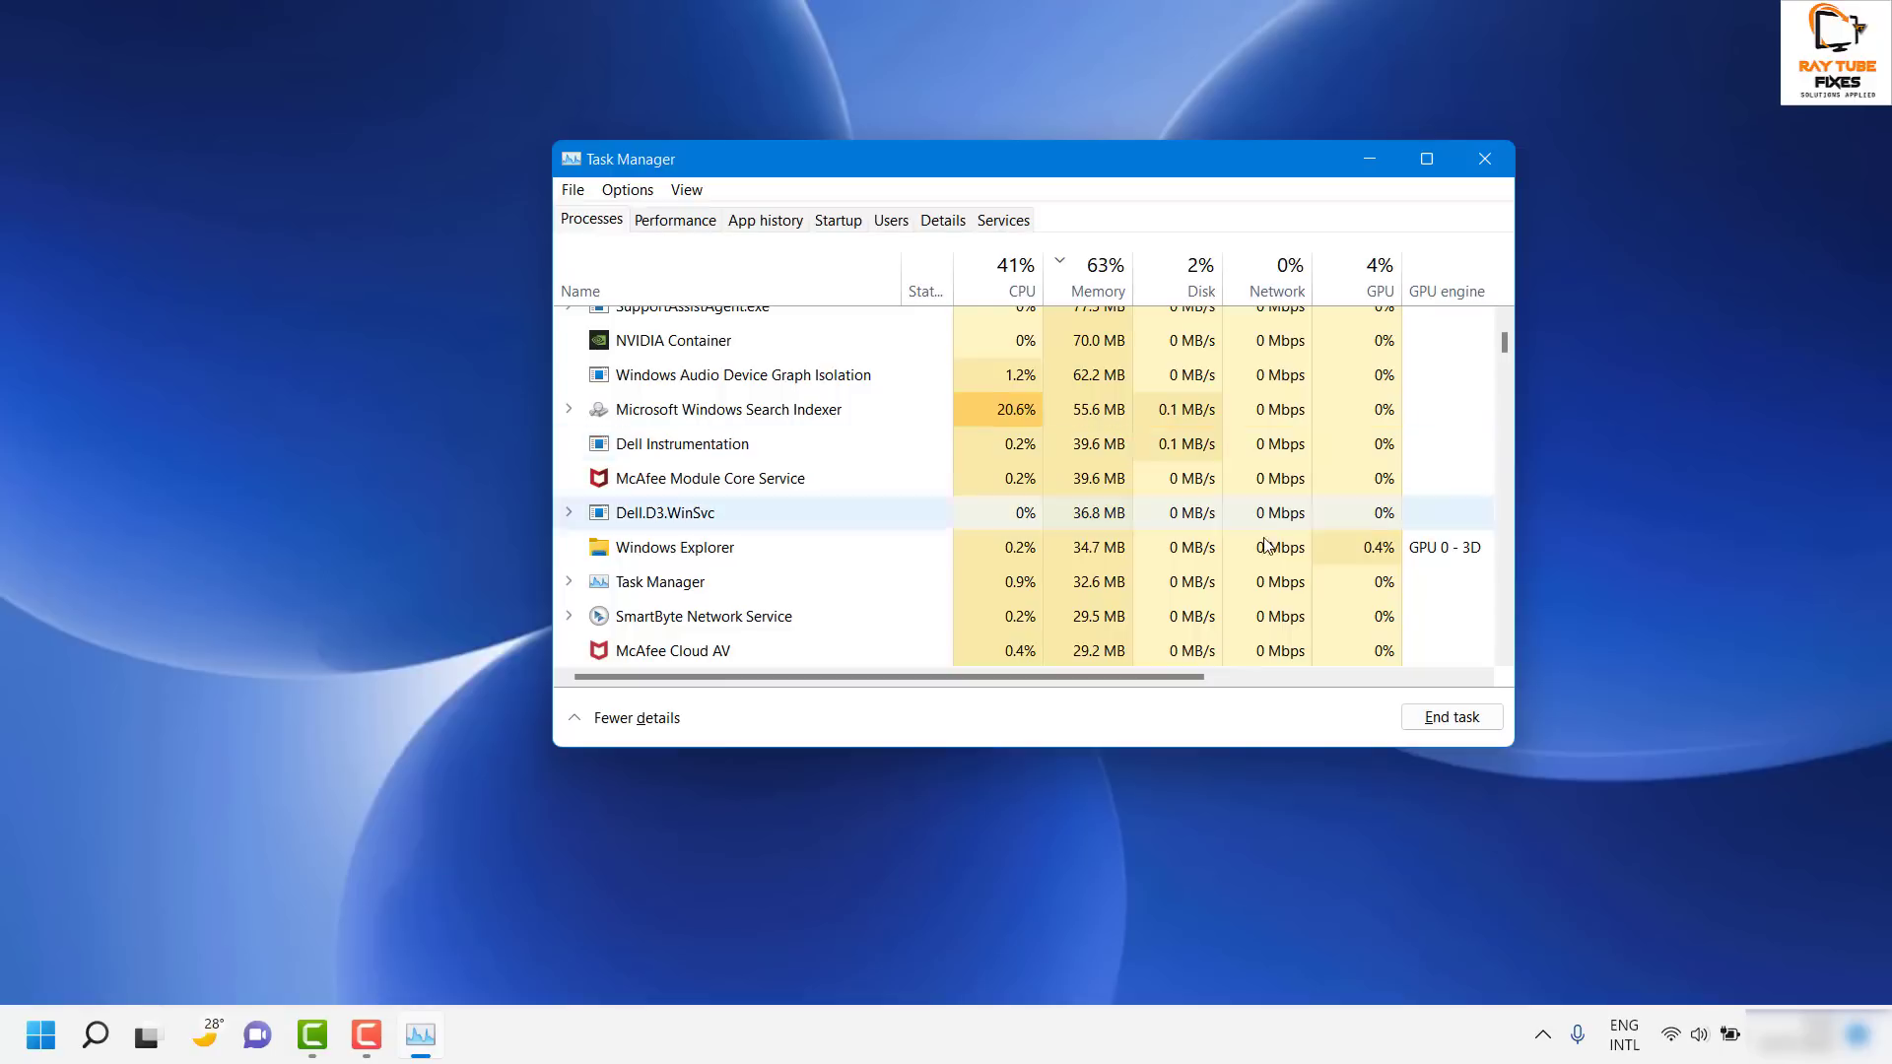
{"action": "left_click", "coordinate": [1501, 162]}
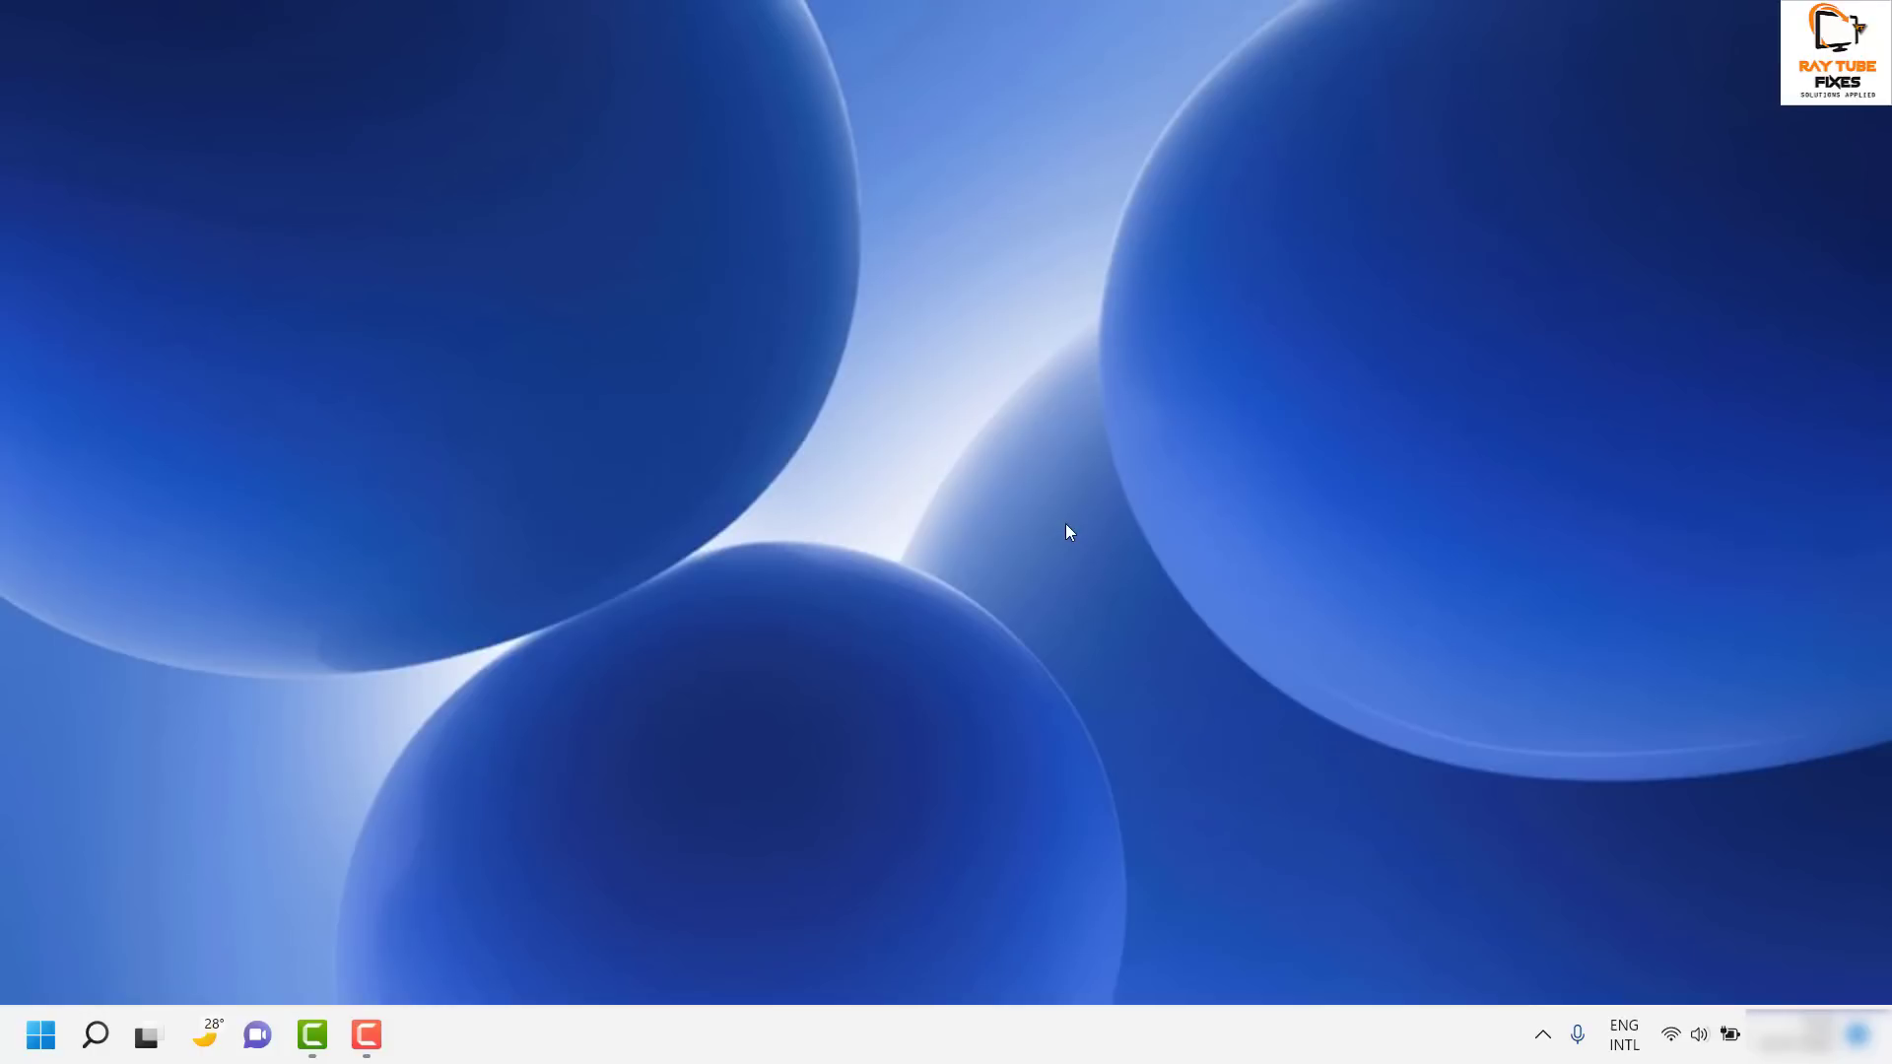
Step: Search Windows for main.cpl and open the matching Control Panel item
{"action": "left_click", "coordinate": [96, 1035]}
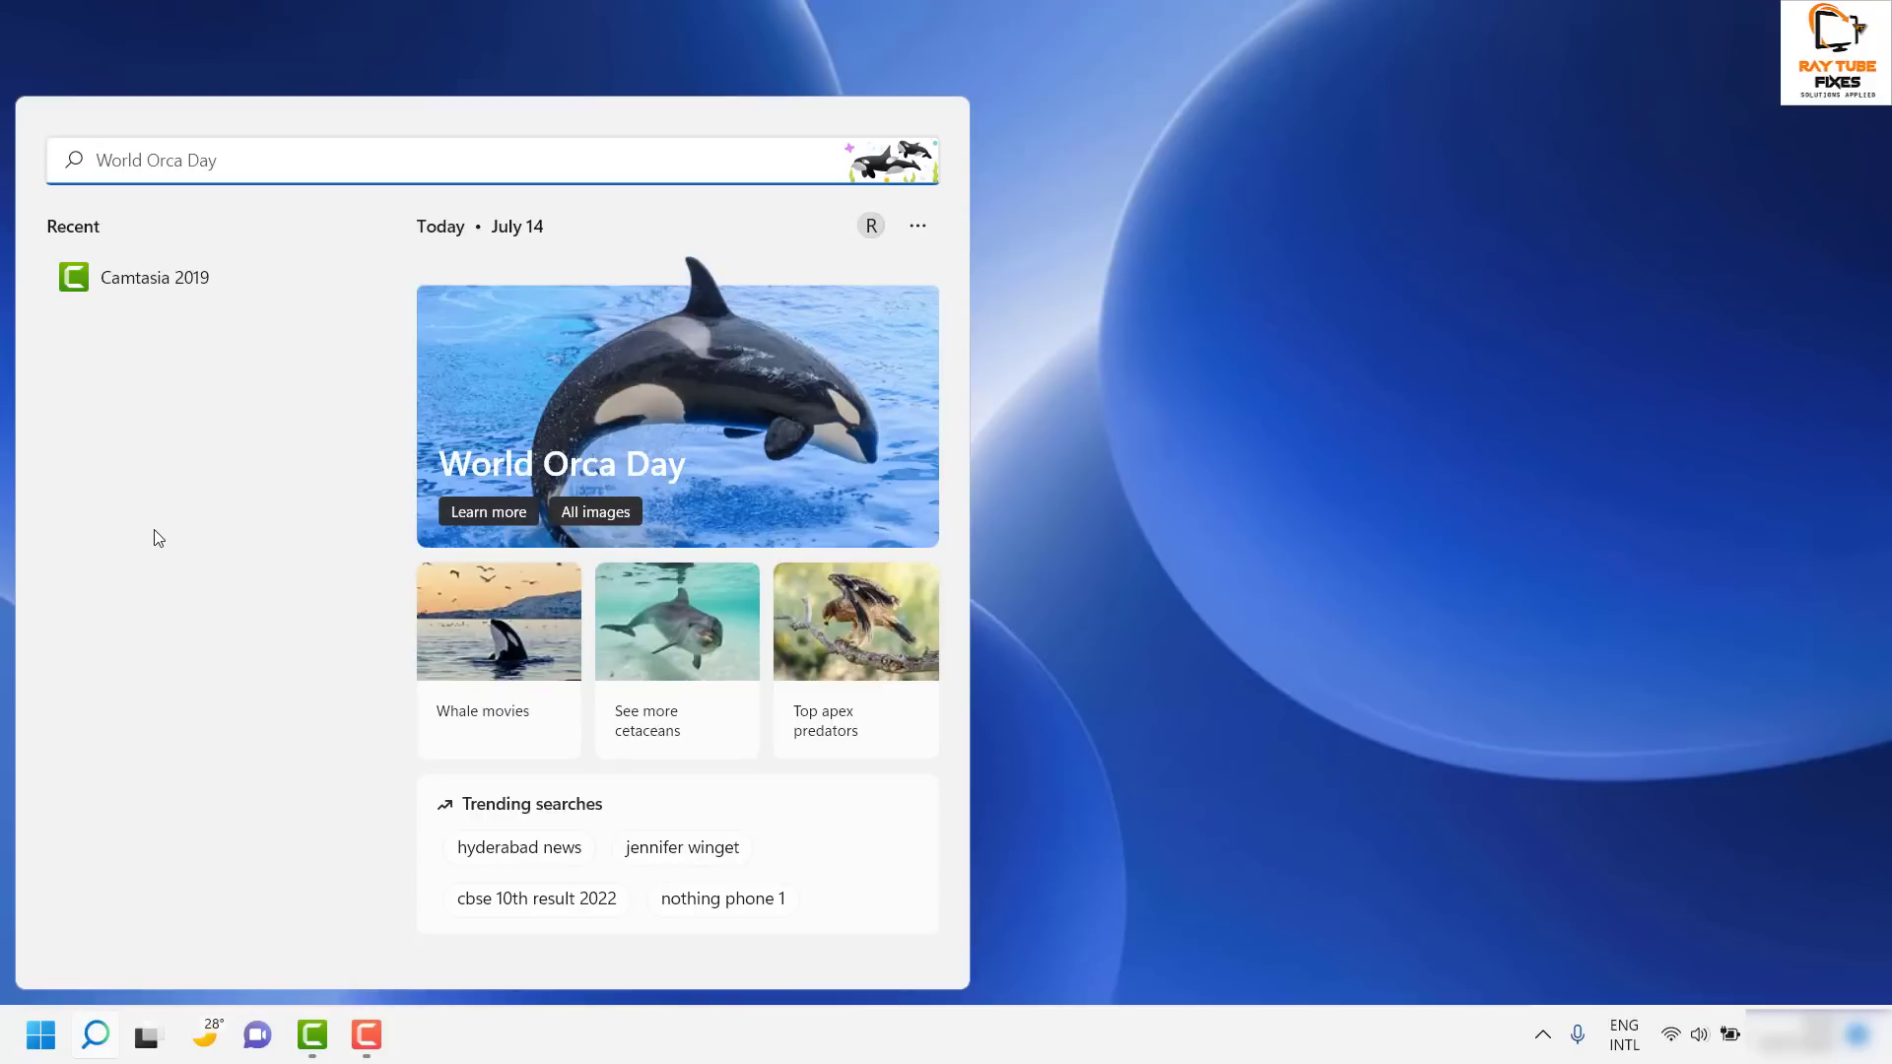
{"action": "type", "text": "main"}
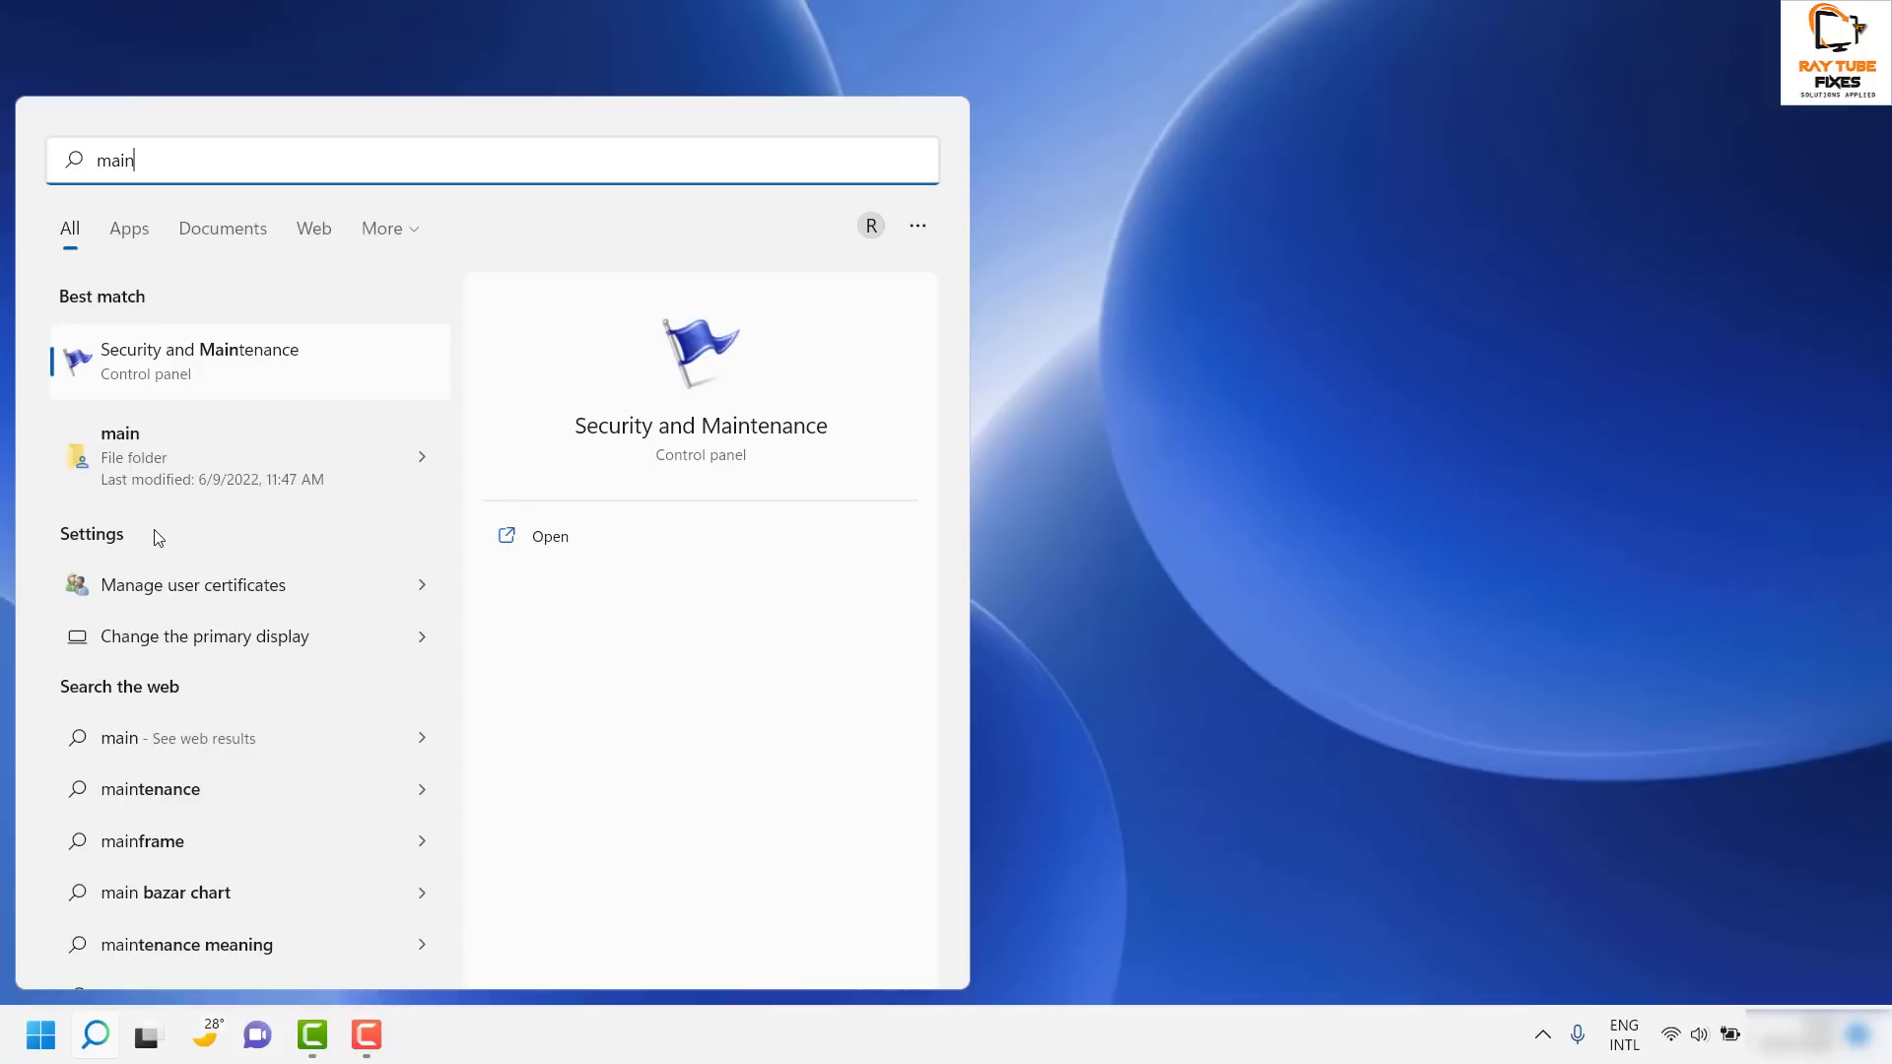
{"action": "type", "text": ".cpl"}
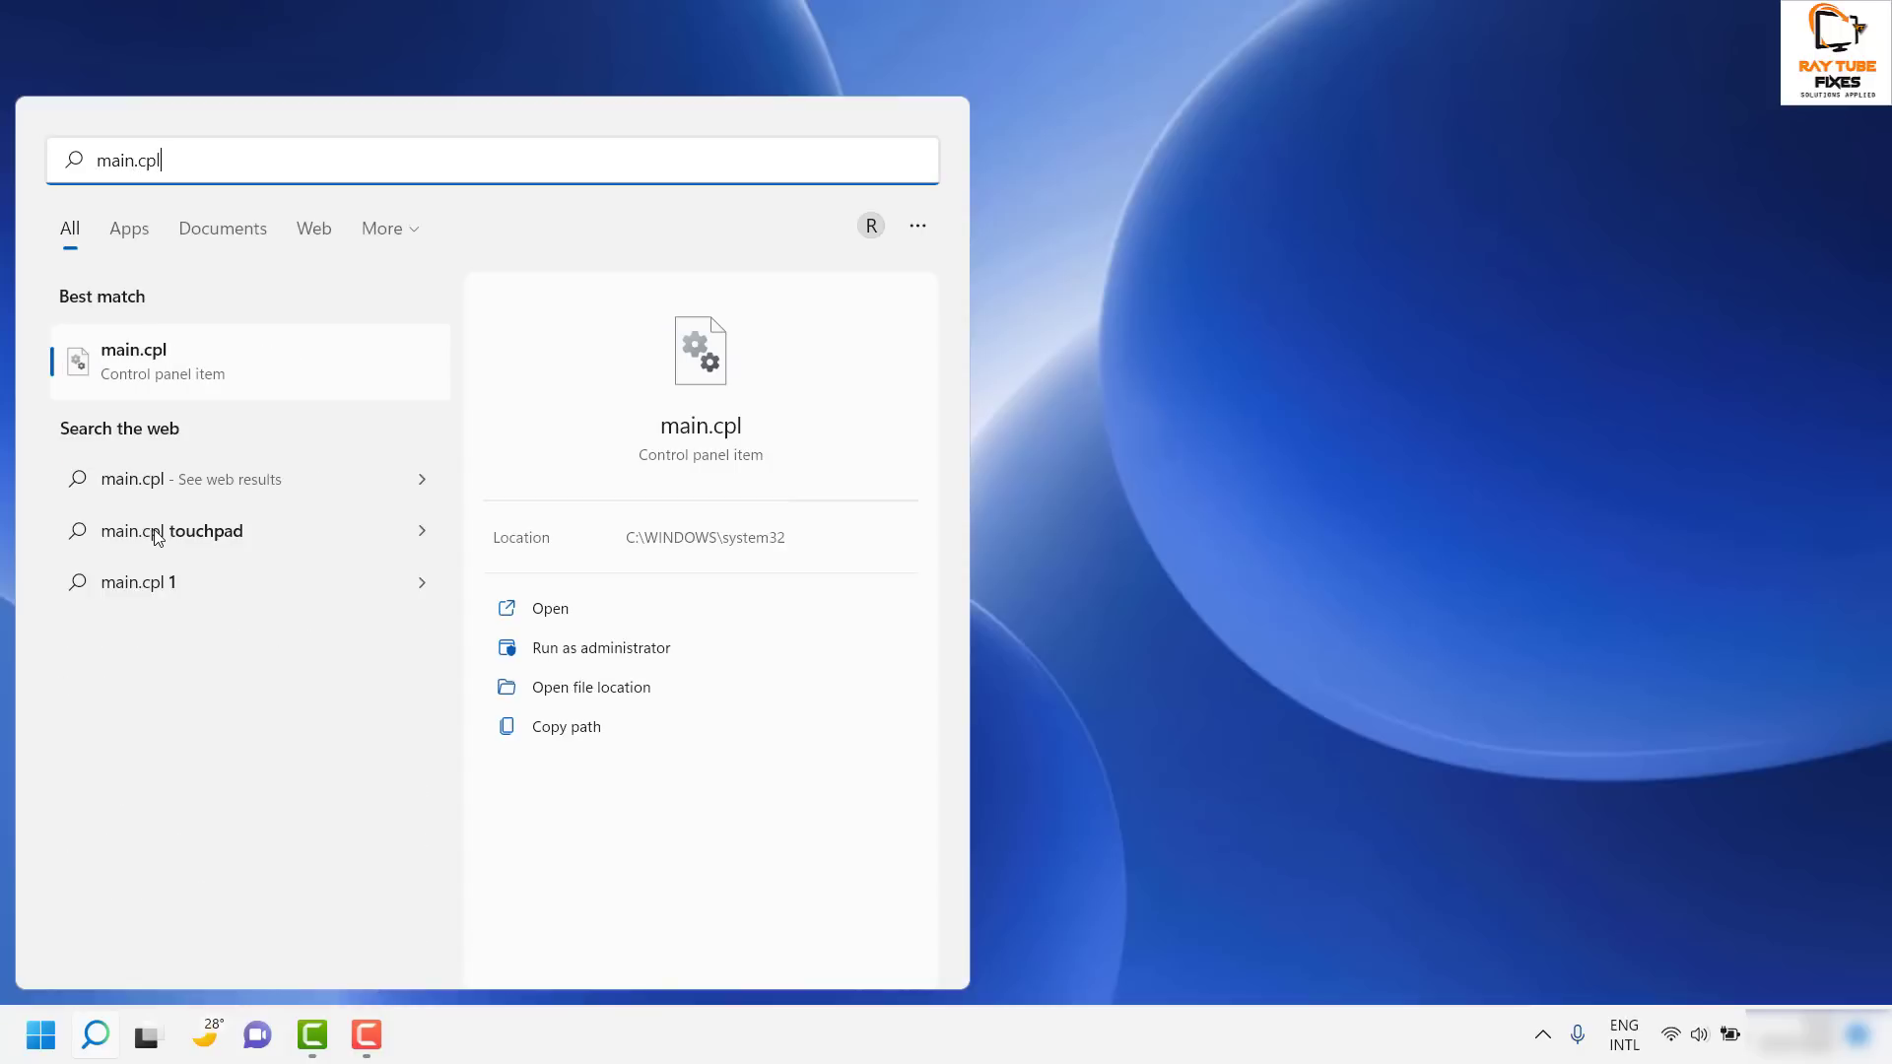
{"action": "left_click", "coordinate": [670, 404]}
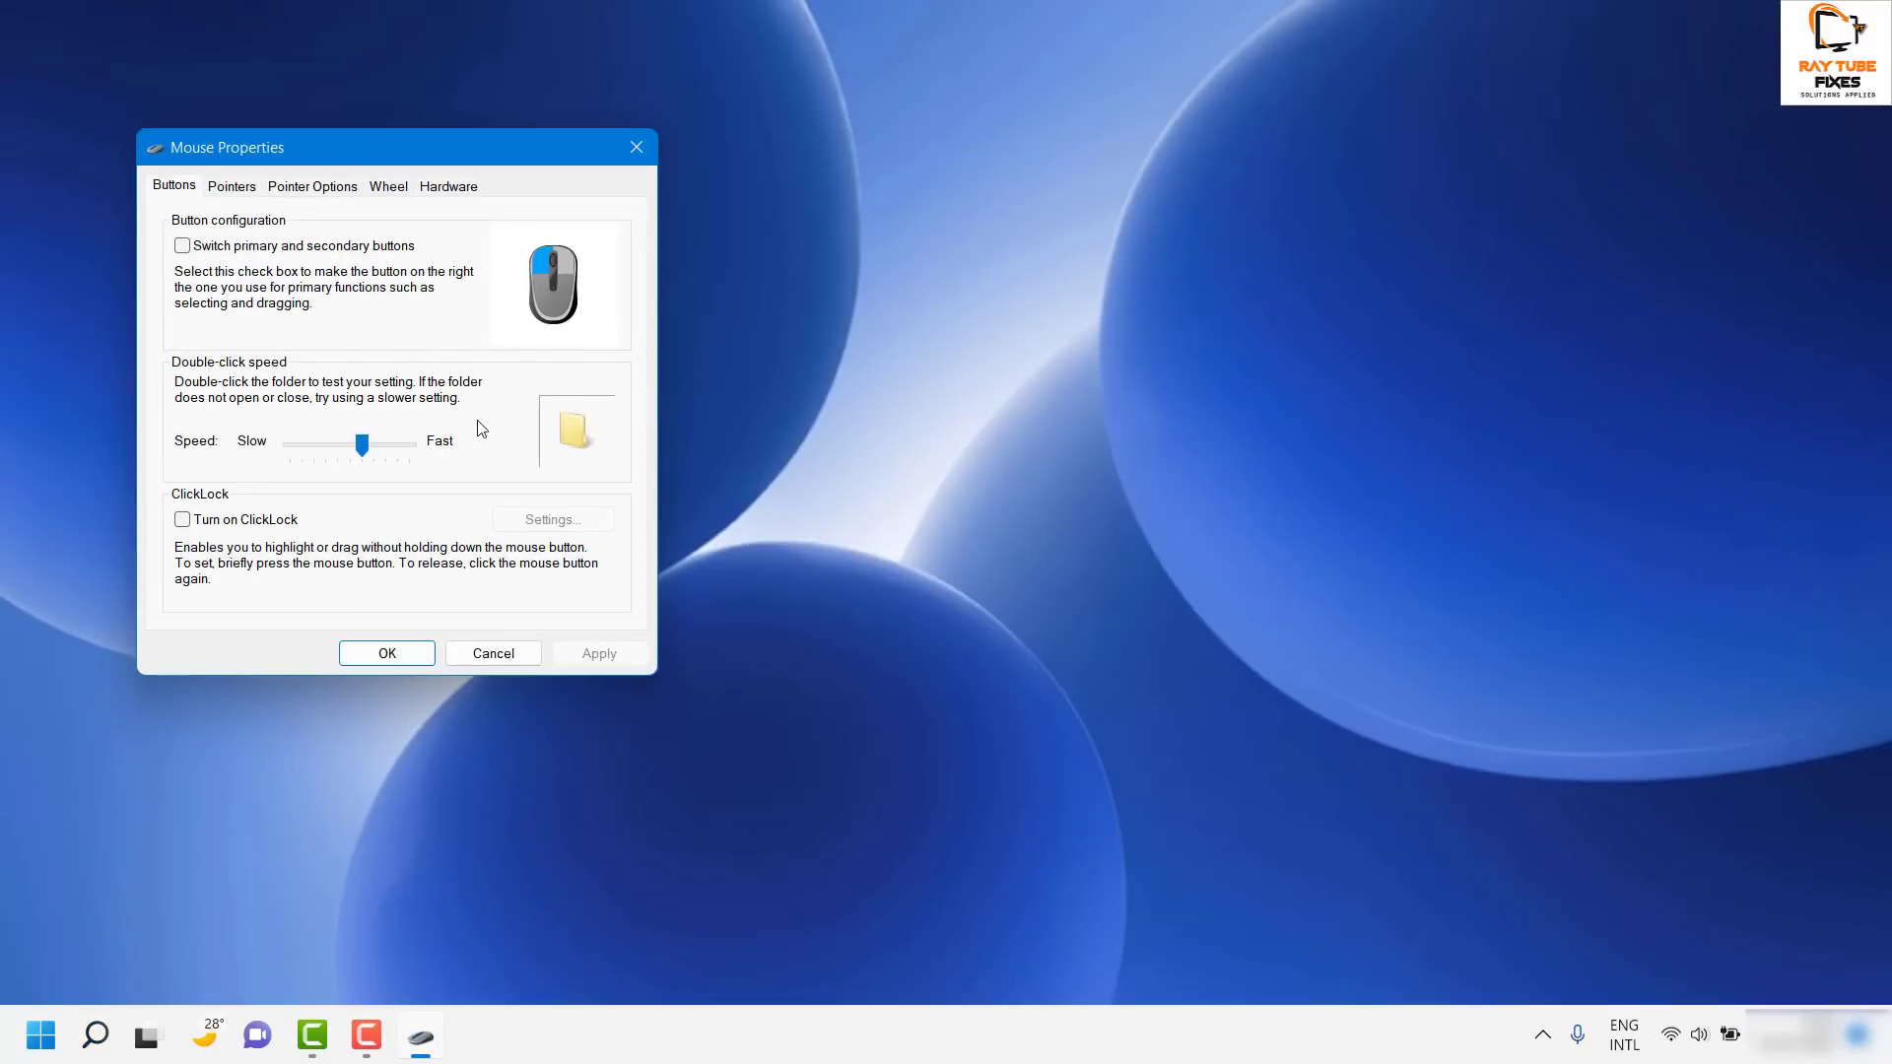
Step: Try choosing aero_arrow.cur for the Working In Background pointer, and cancel both the file selection and Mouse Properties
{"action": "left_click", "coordinate": [229, 191]}
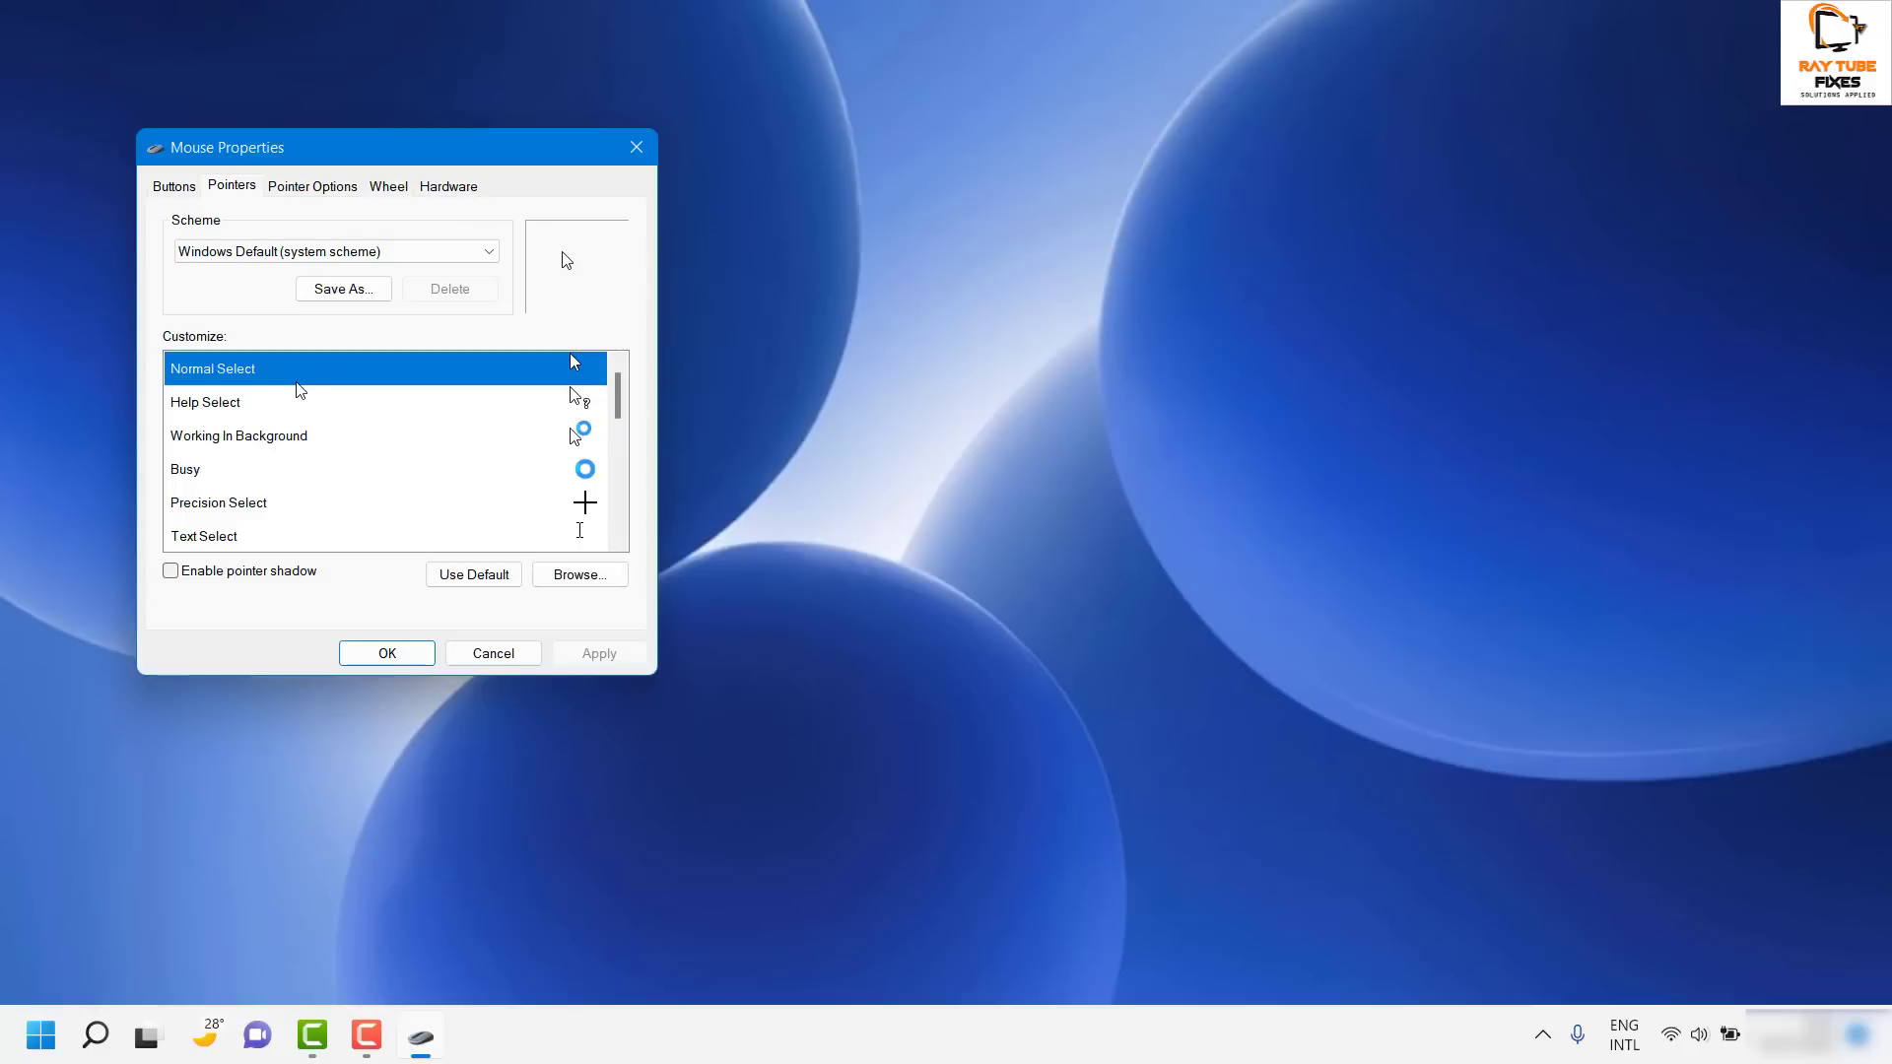
{"action": "left_click", "coordinate": [285, 444]}
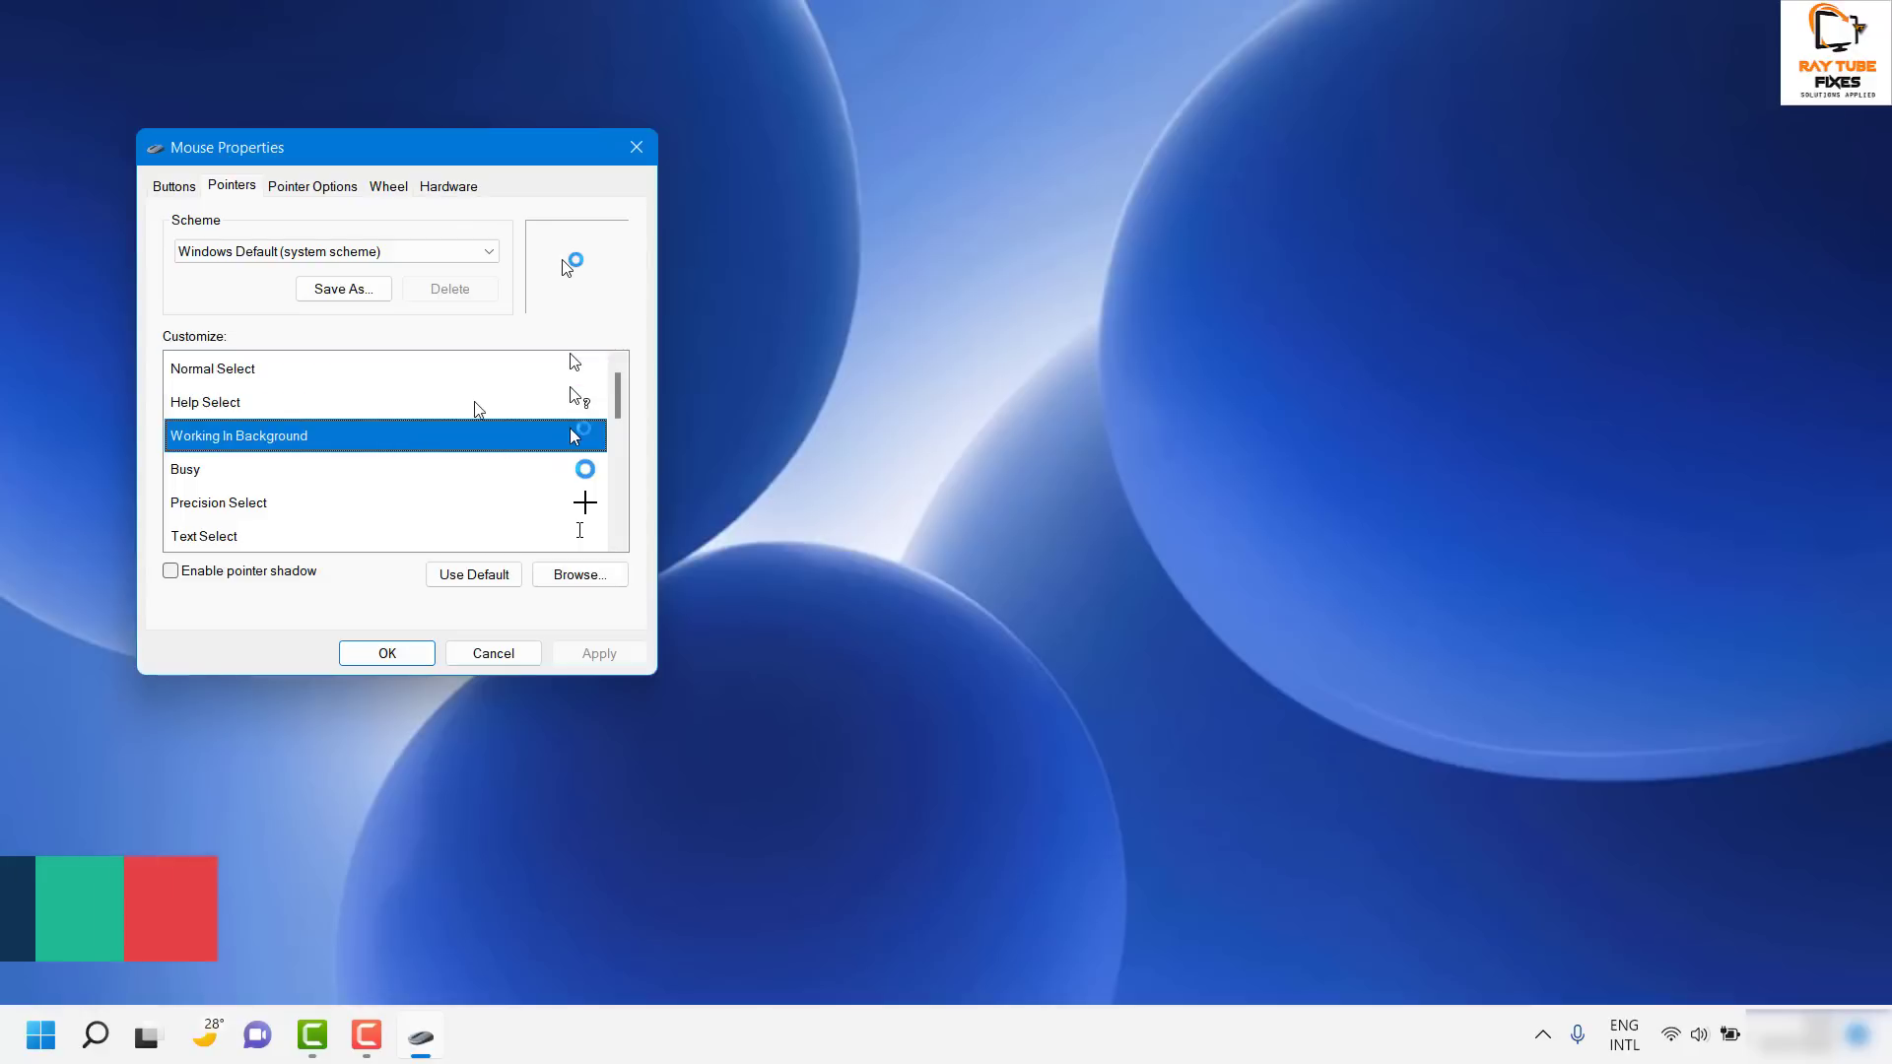
{"action": "left_click", "coordinate": [589, 579]}
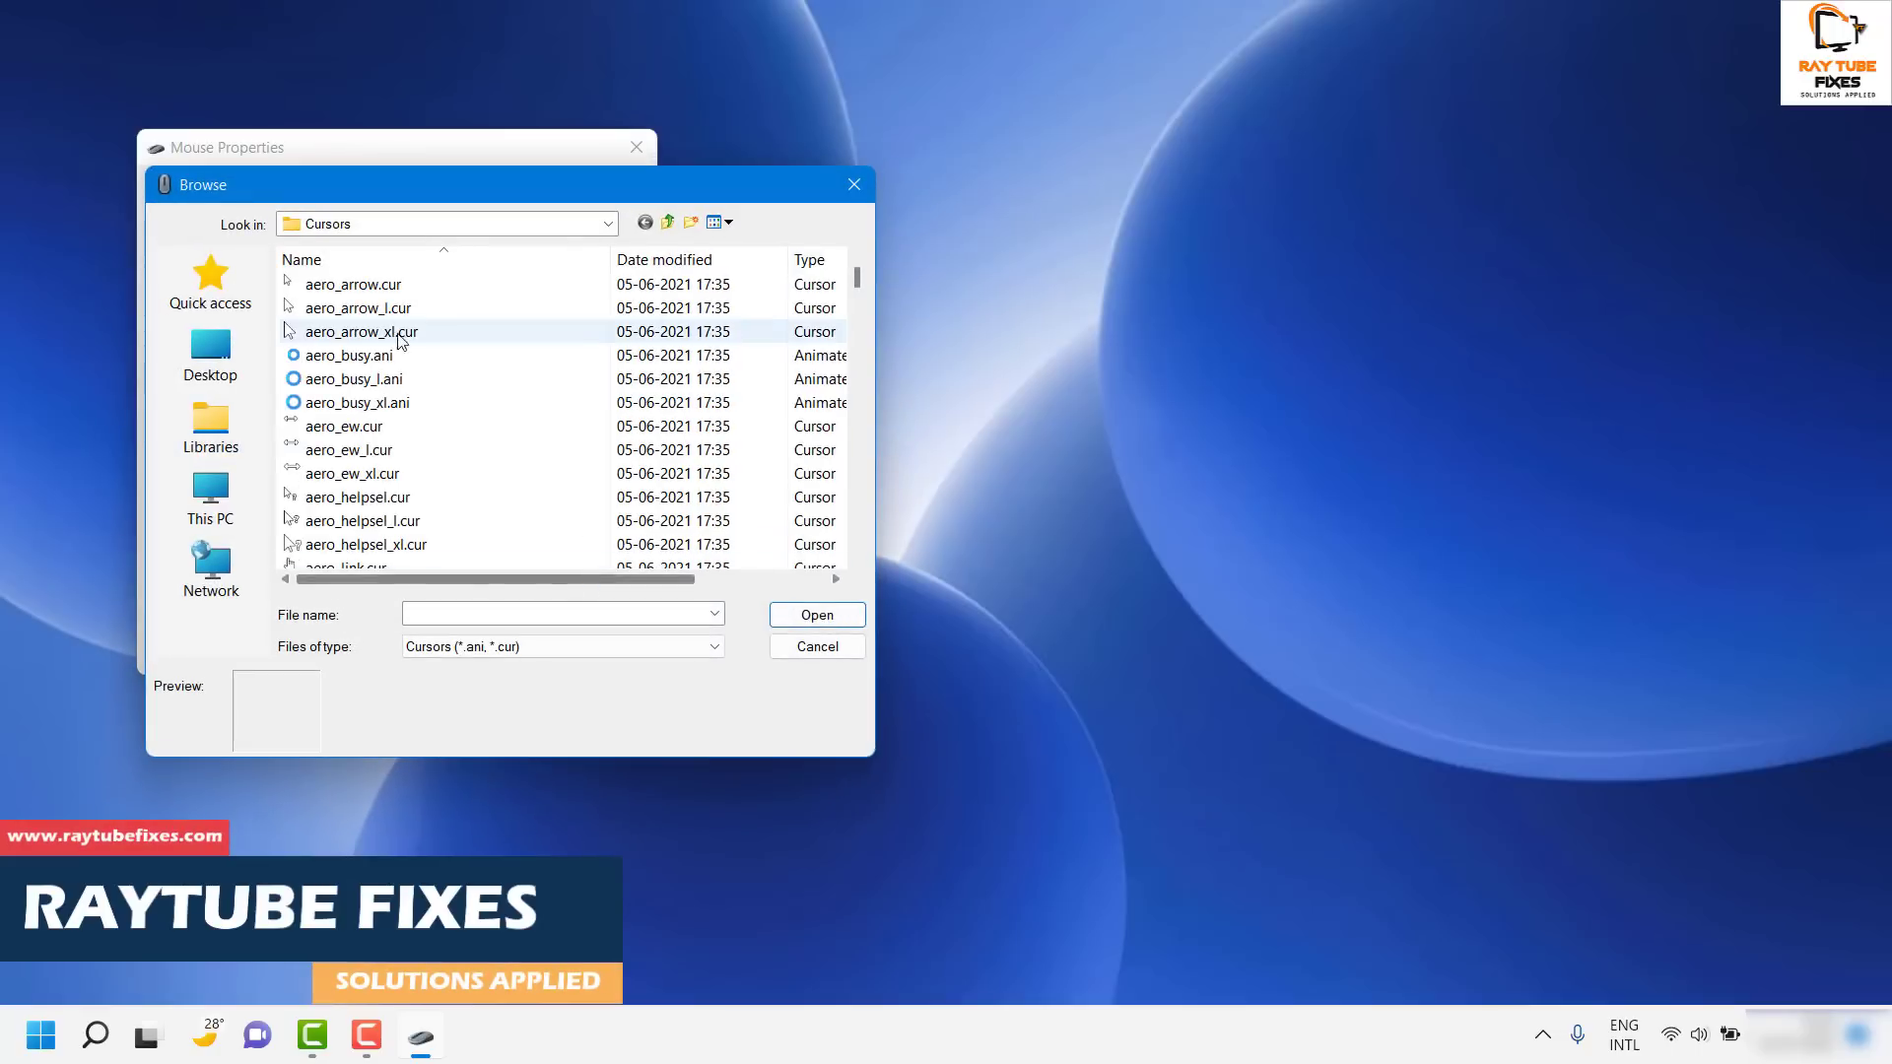
{"action": "left_click", "coordinate": [355, 285]}
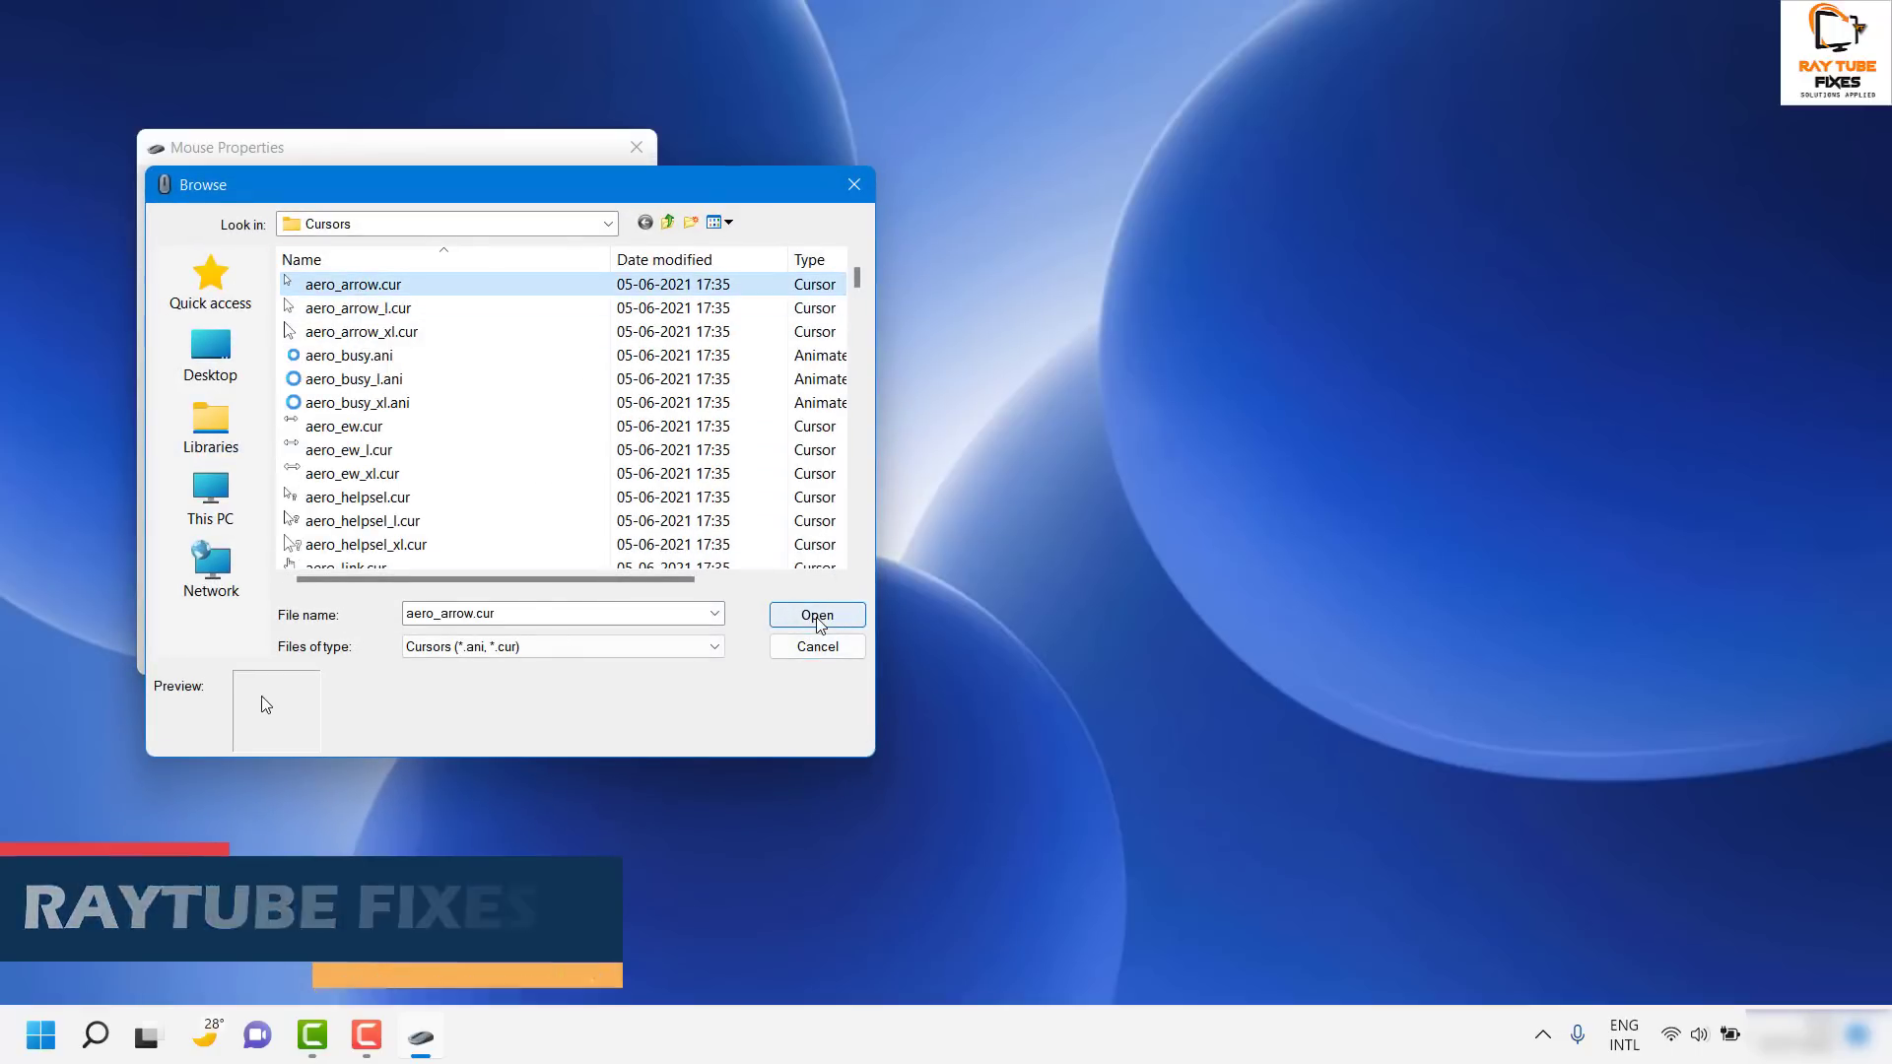
{"action": "left_click_drag", "start_coordinate": [689, 174], "coordinate": [728, 442]}
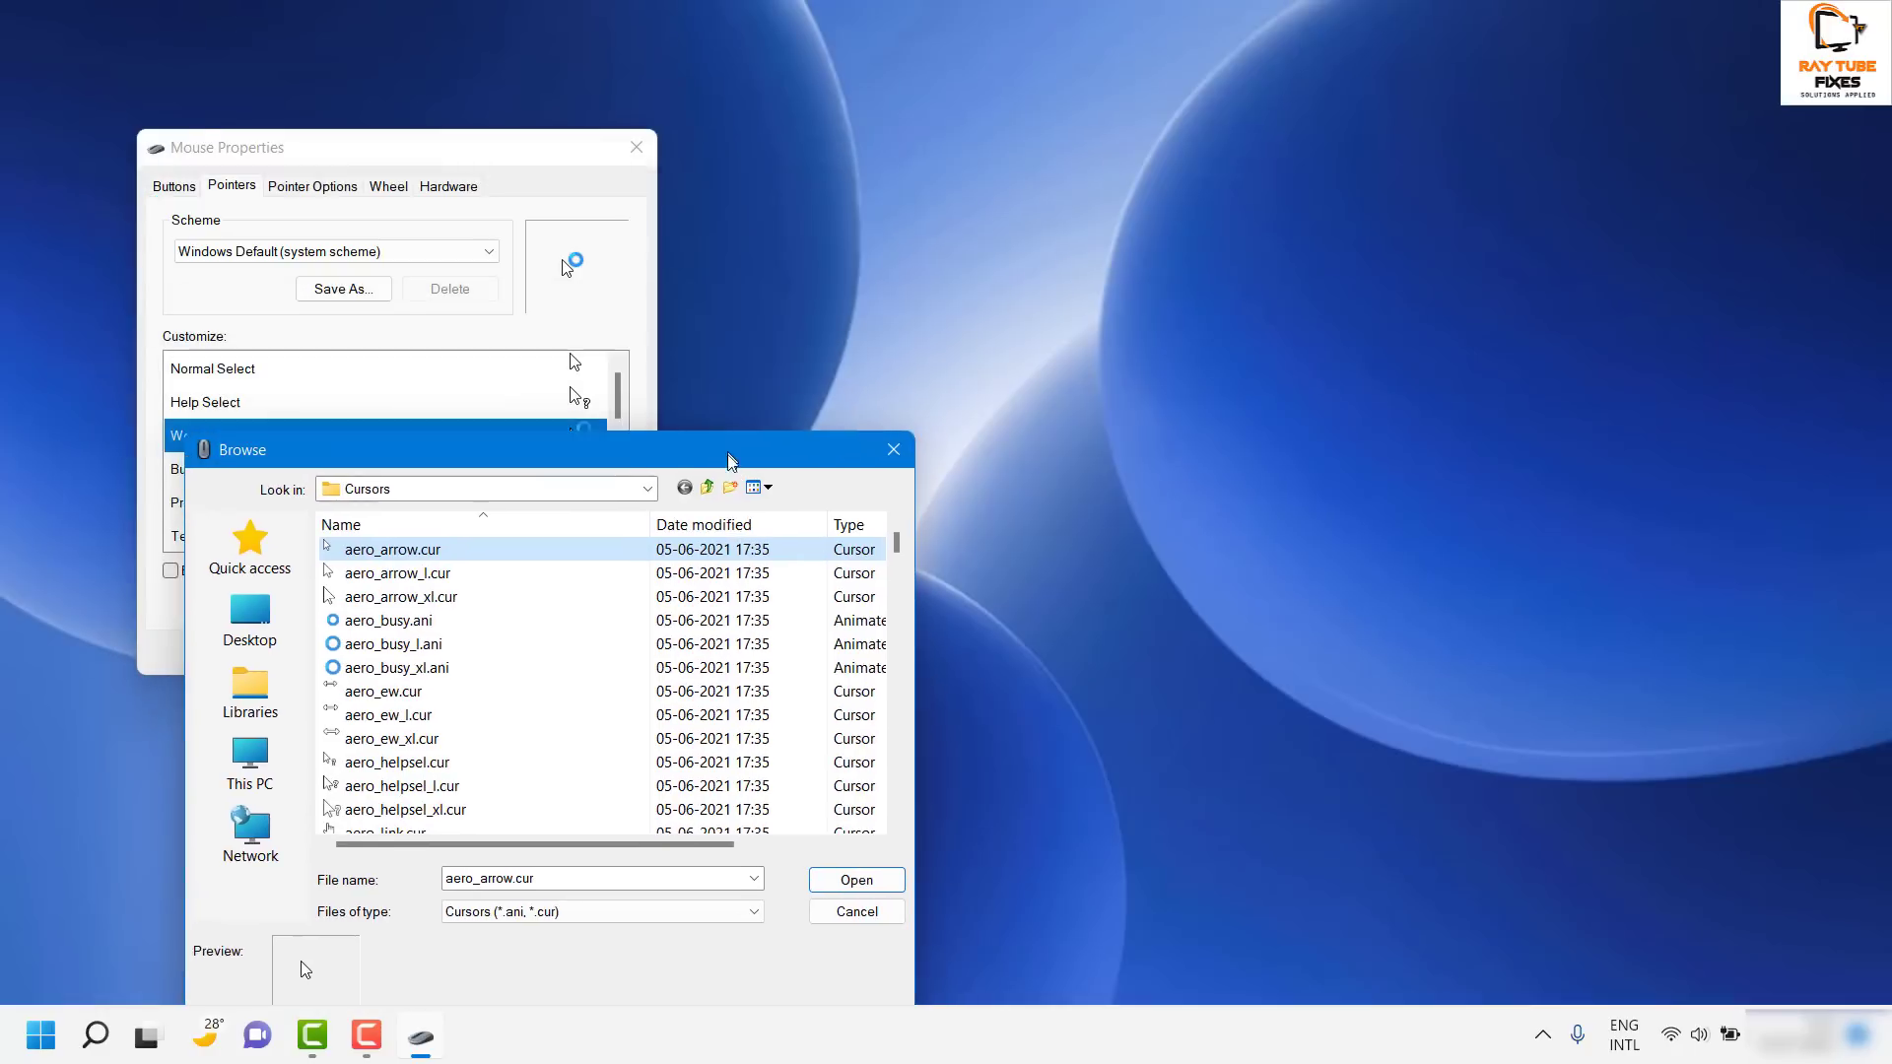
{"action": "left_click_drag", "start_coordinate": [600, 459], "coordinate": [603, 501]}
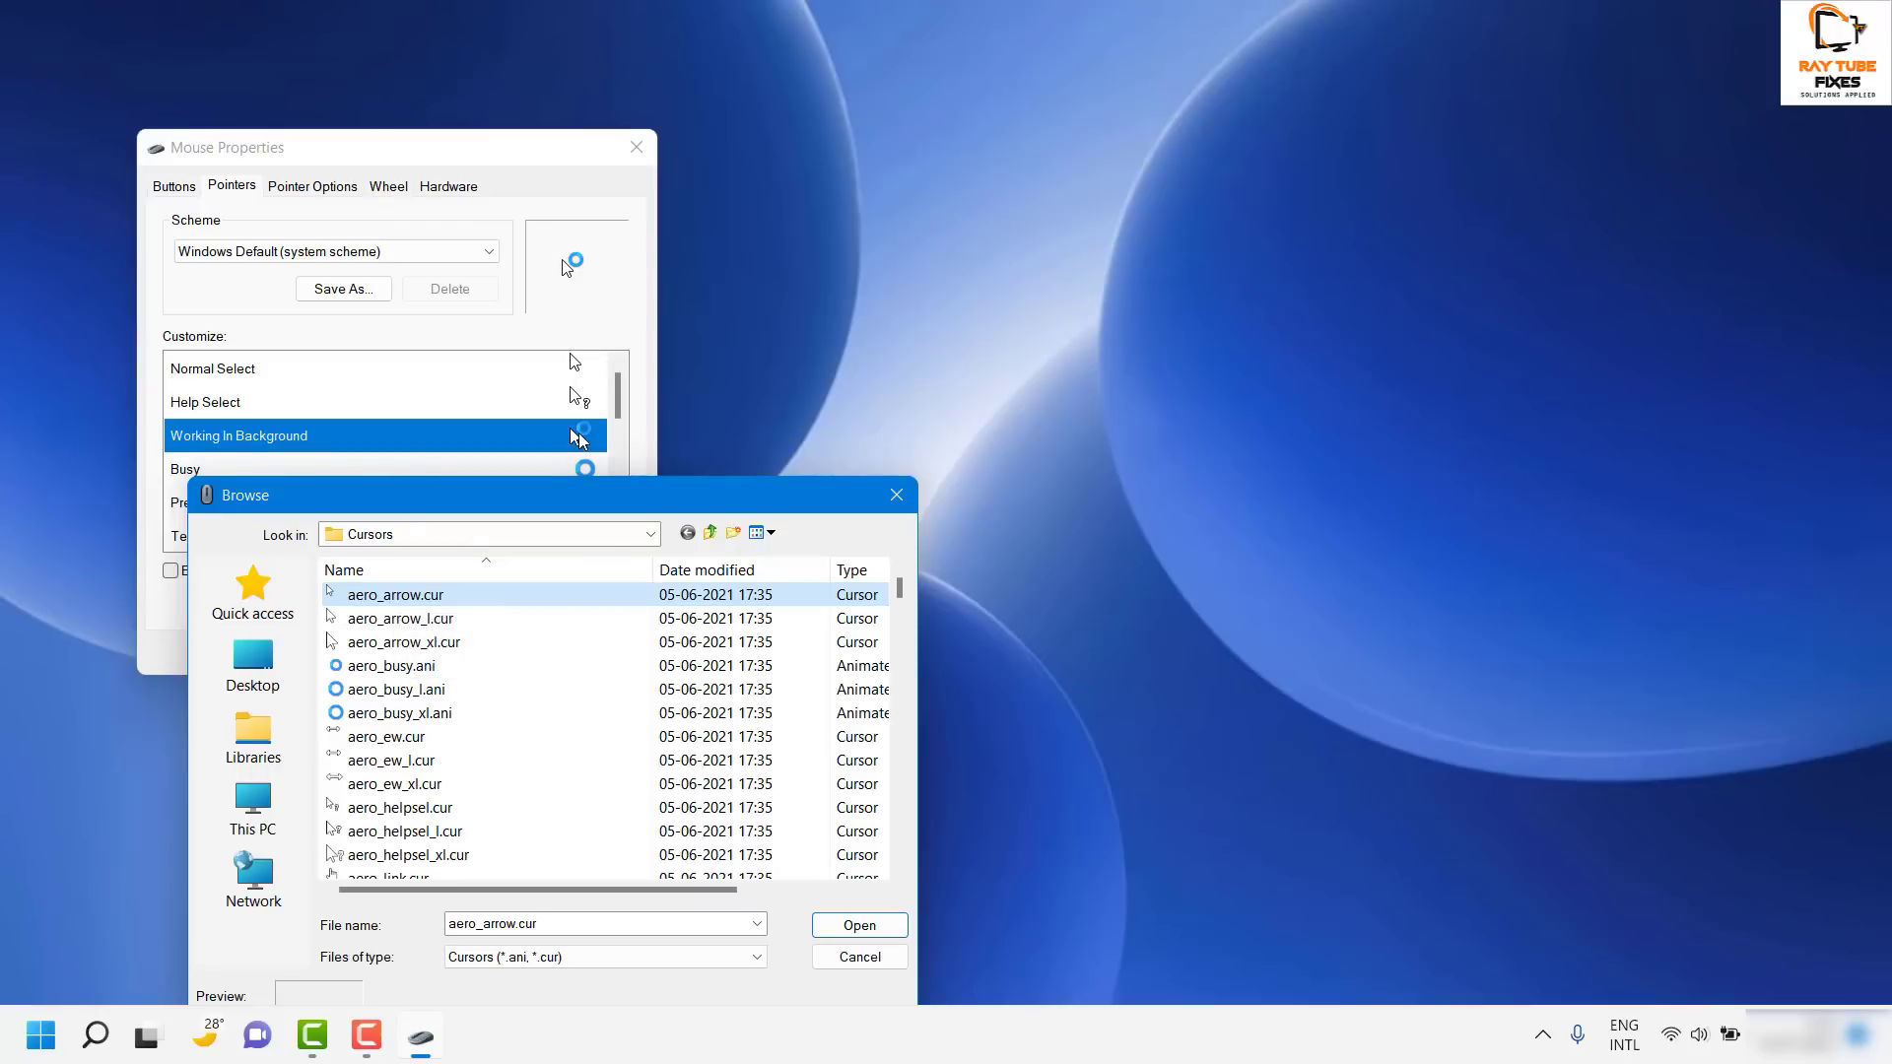
{"action": "left_click", "coordinate": [896, 496]}
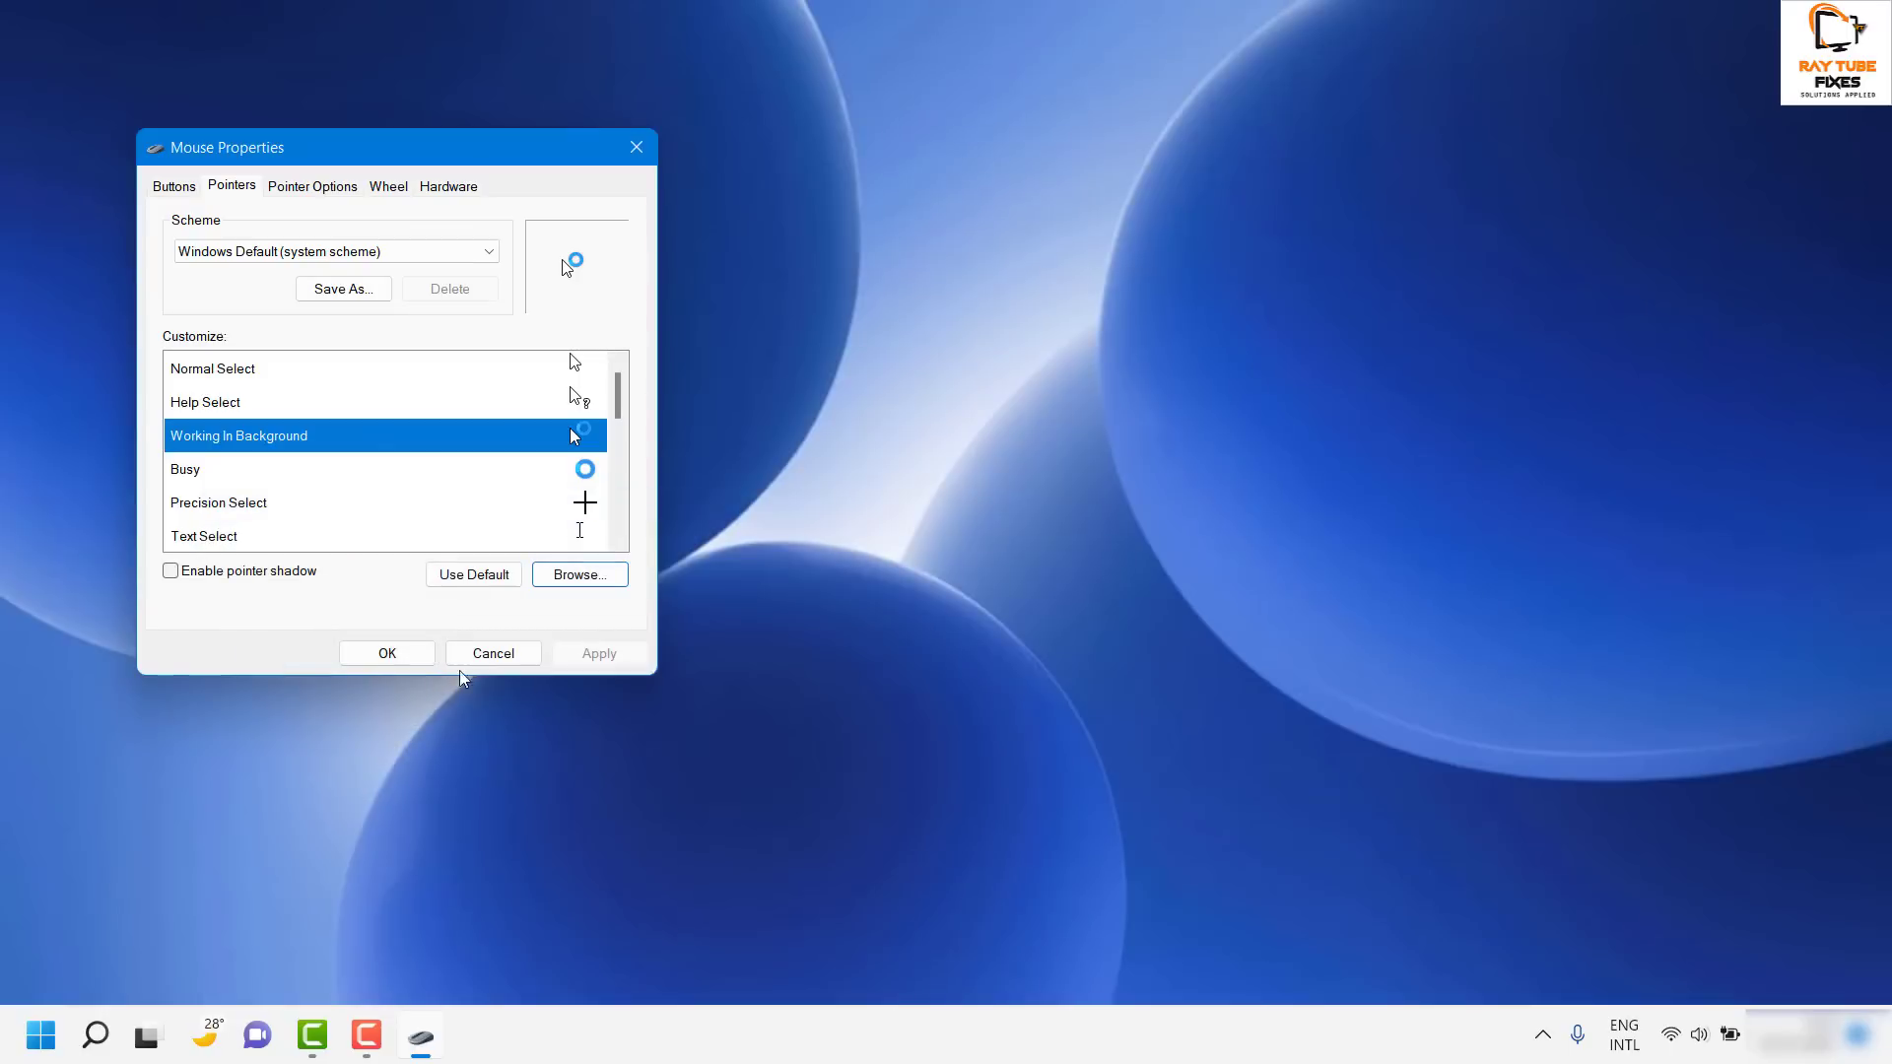
{"action": "left_click", "coordinate": [490, 654]}
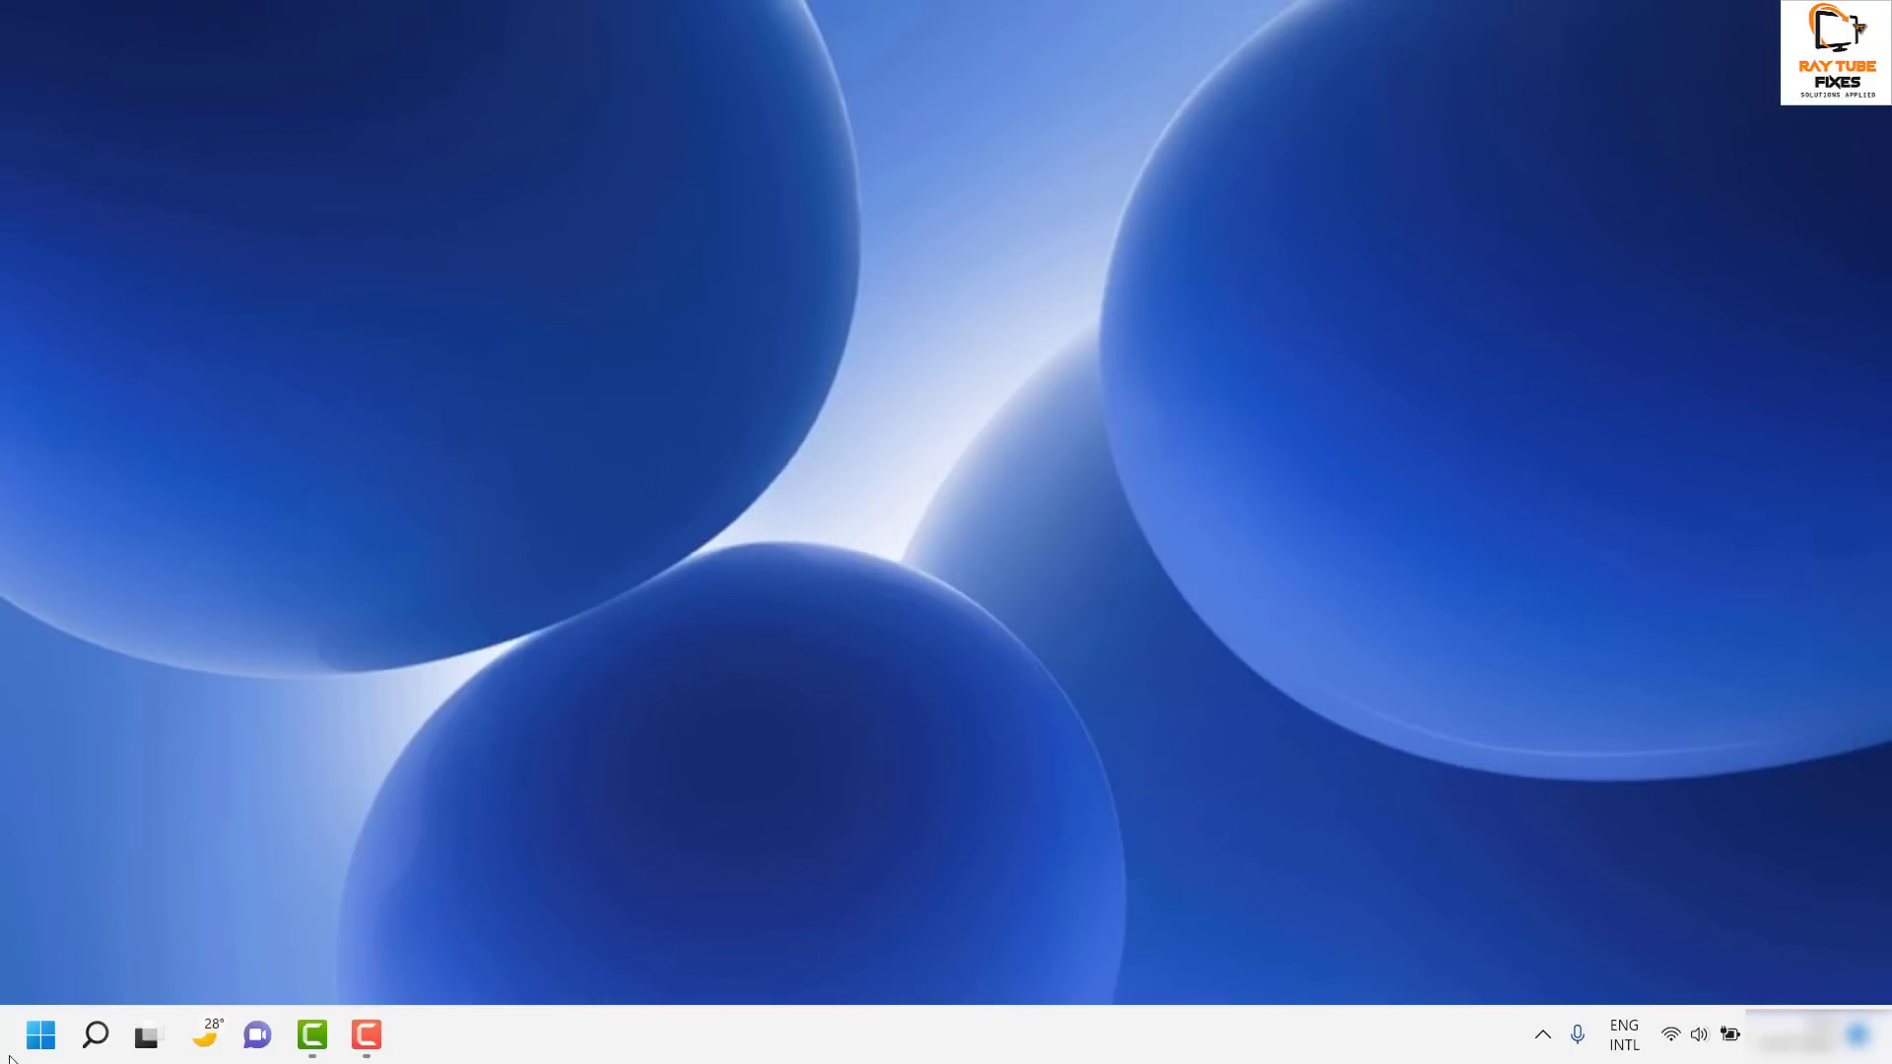
Step: Search Windows for File Explorer, open it, and maximize its window
{"action": "left_click", "coordinate": [99, 1037]}
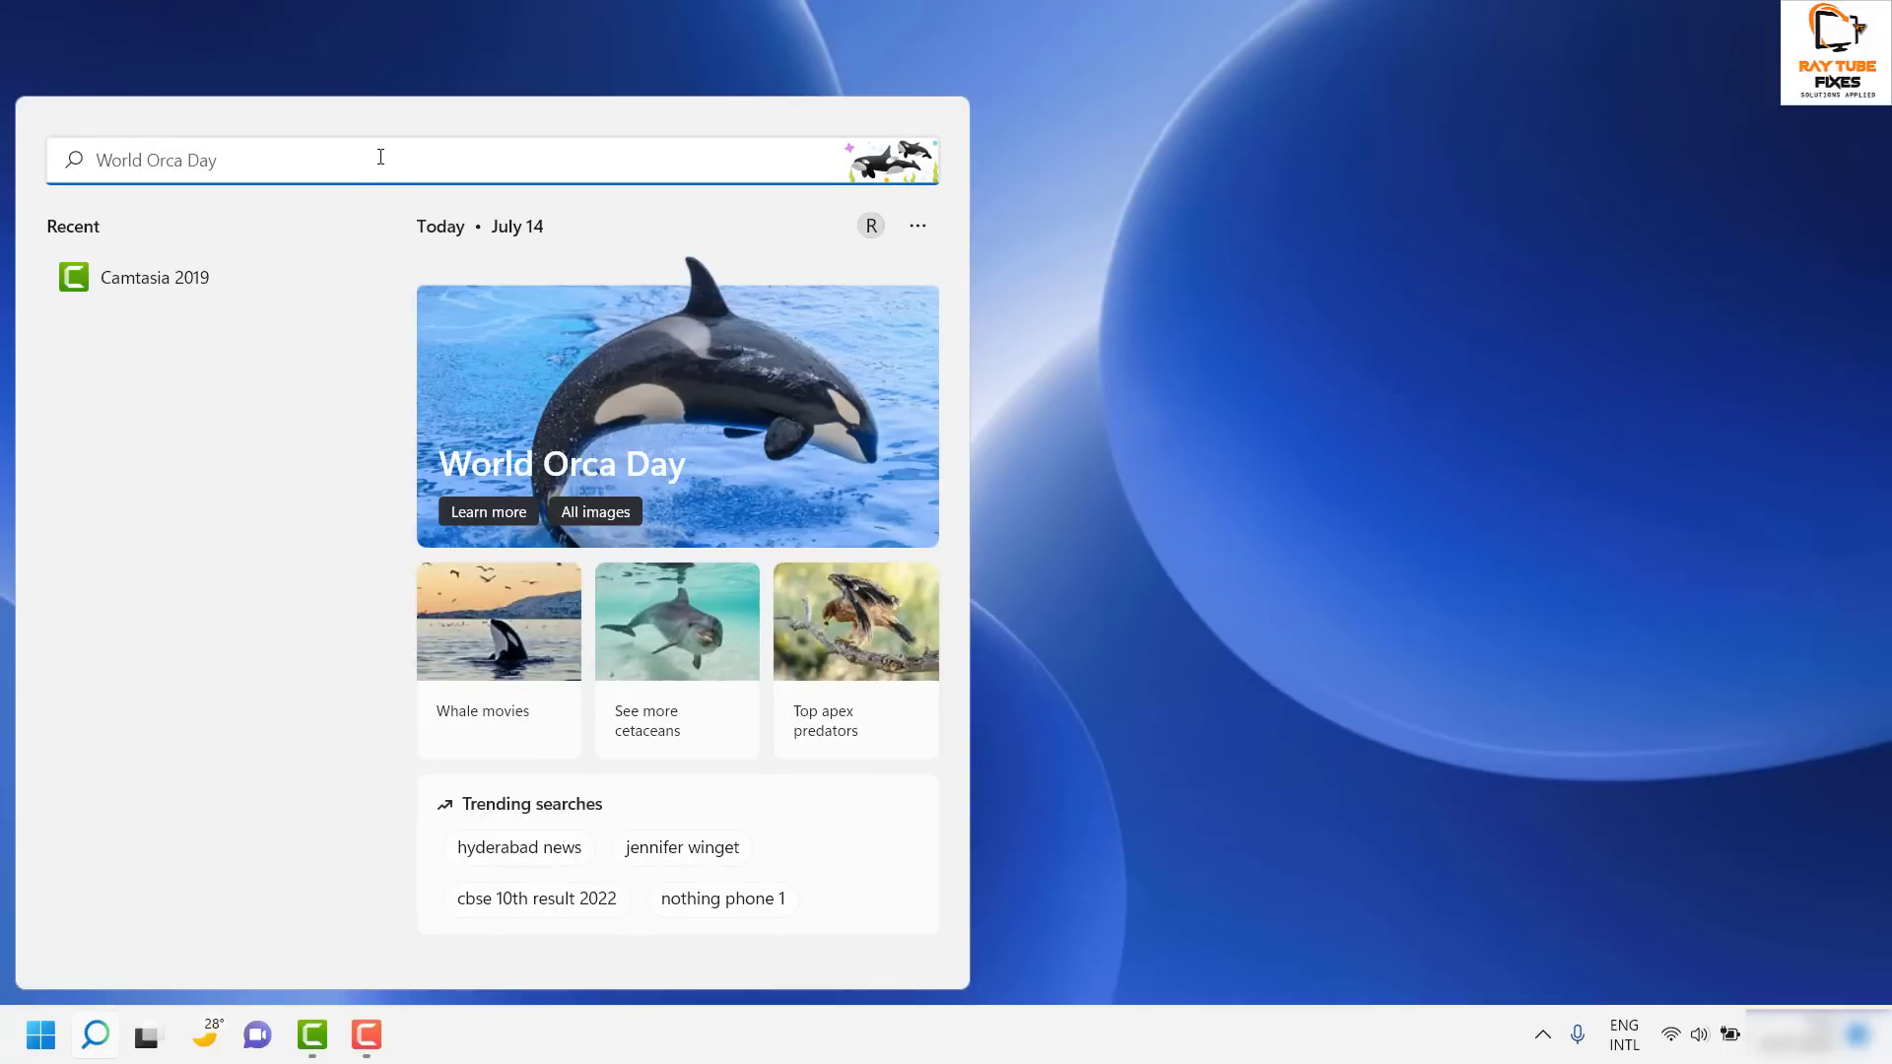
{"action": "type", "text": "file e"}
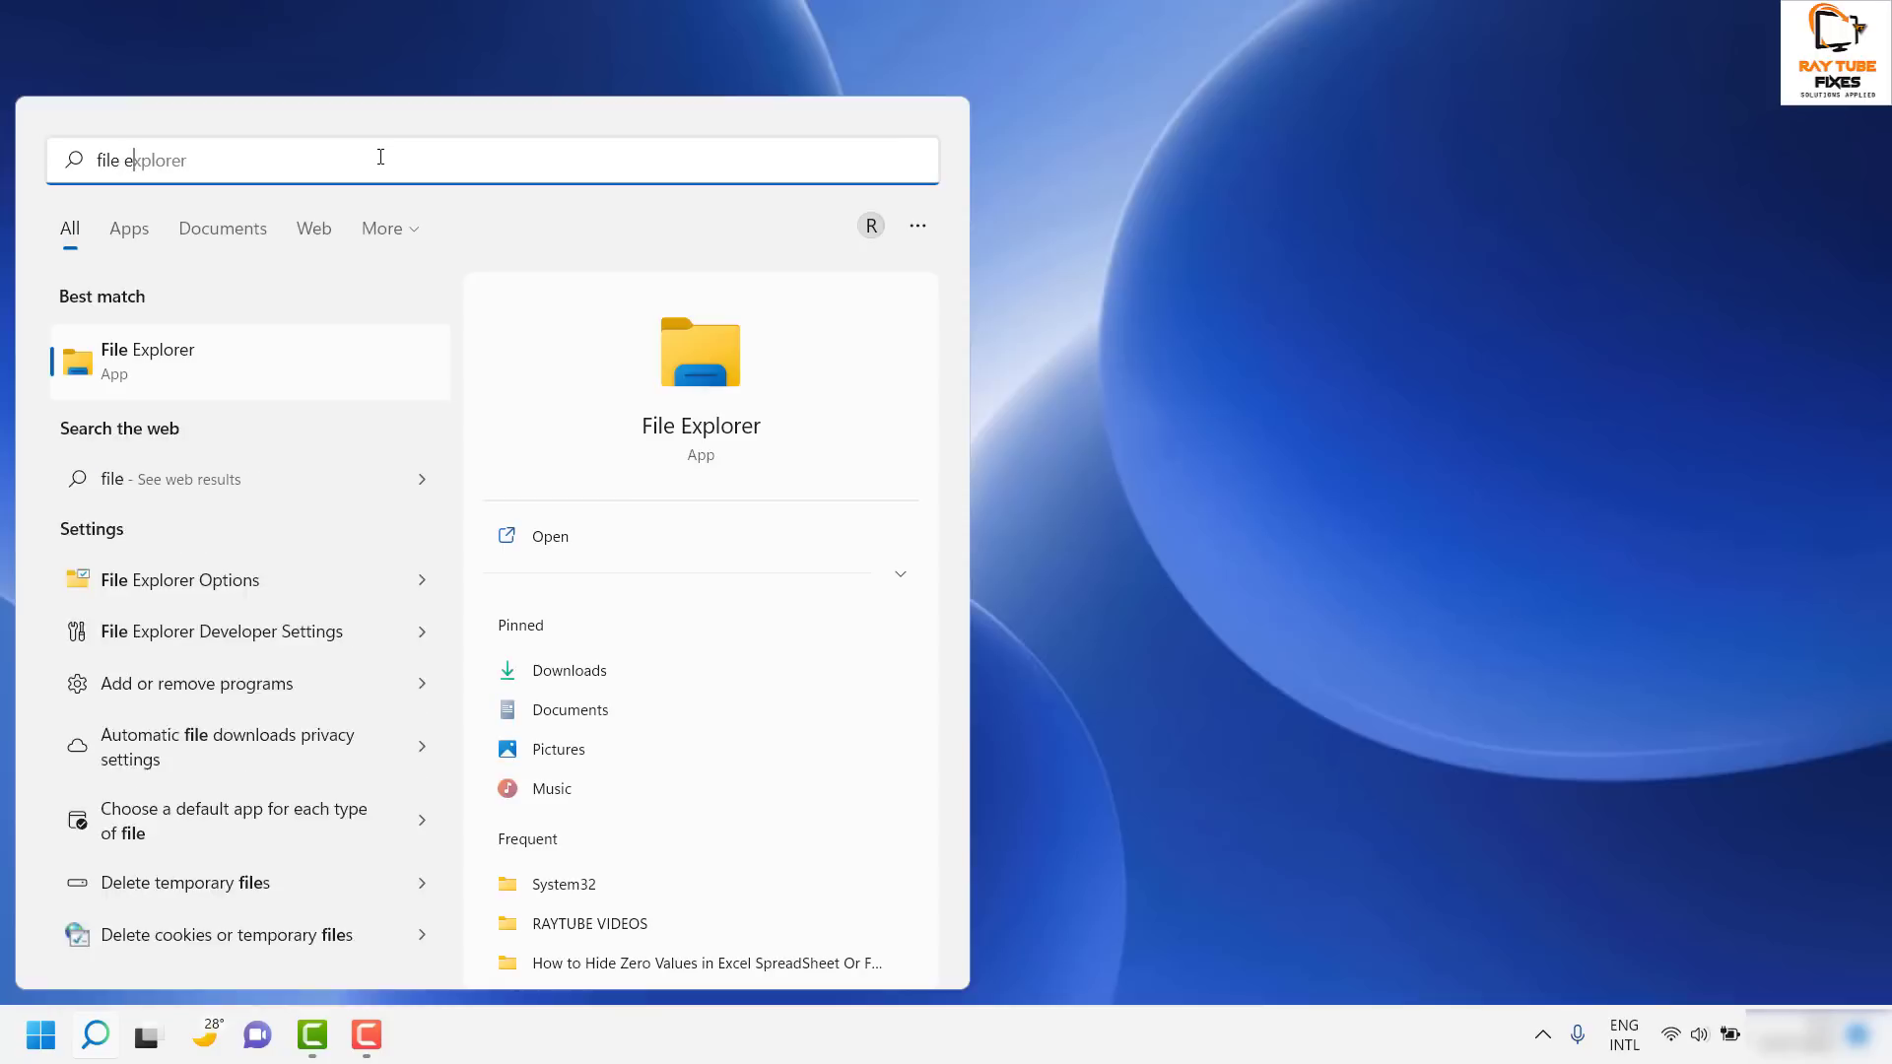
{"action": "type", "text": "xplore"}
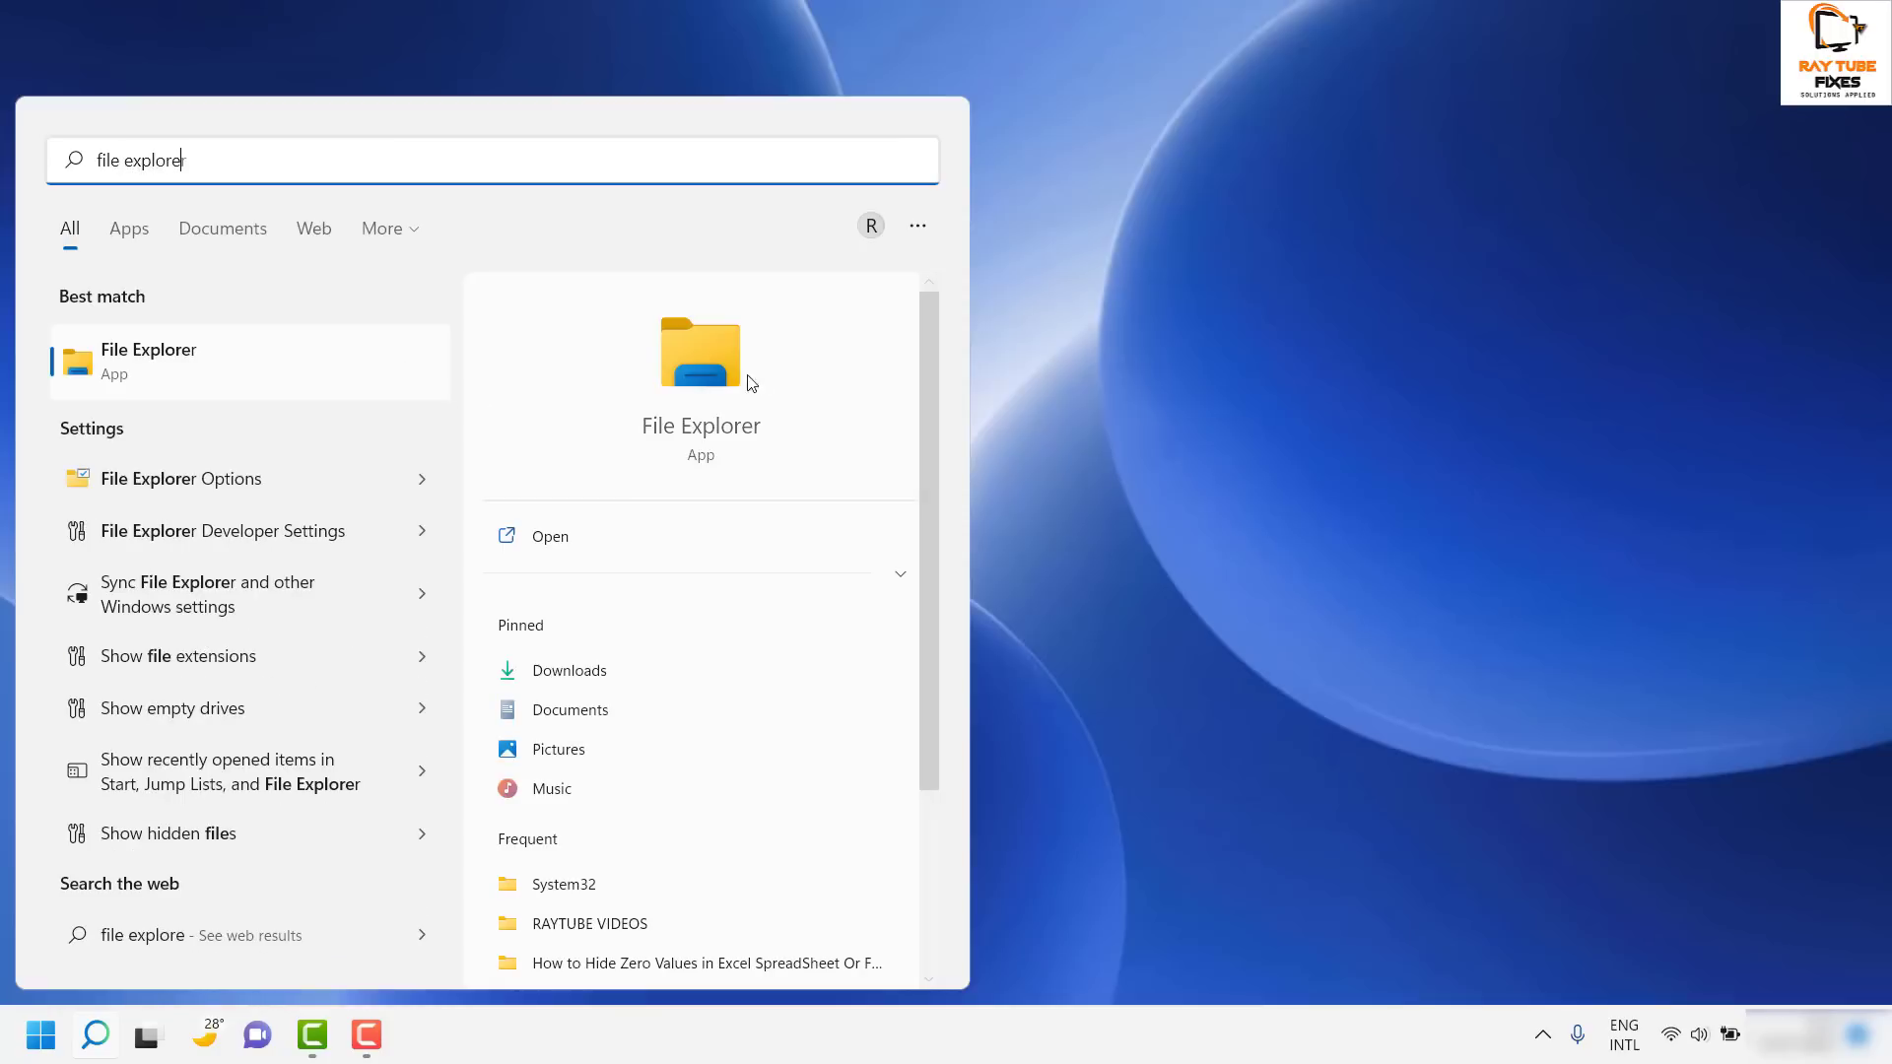
{"action": "left_click", "coordinate": [695, 378]}
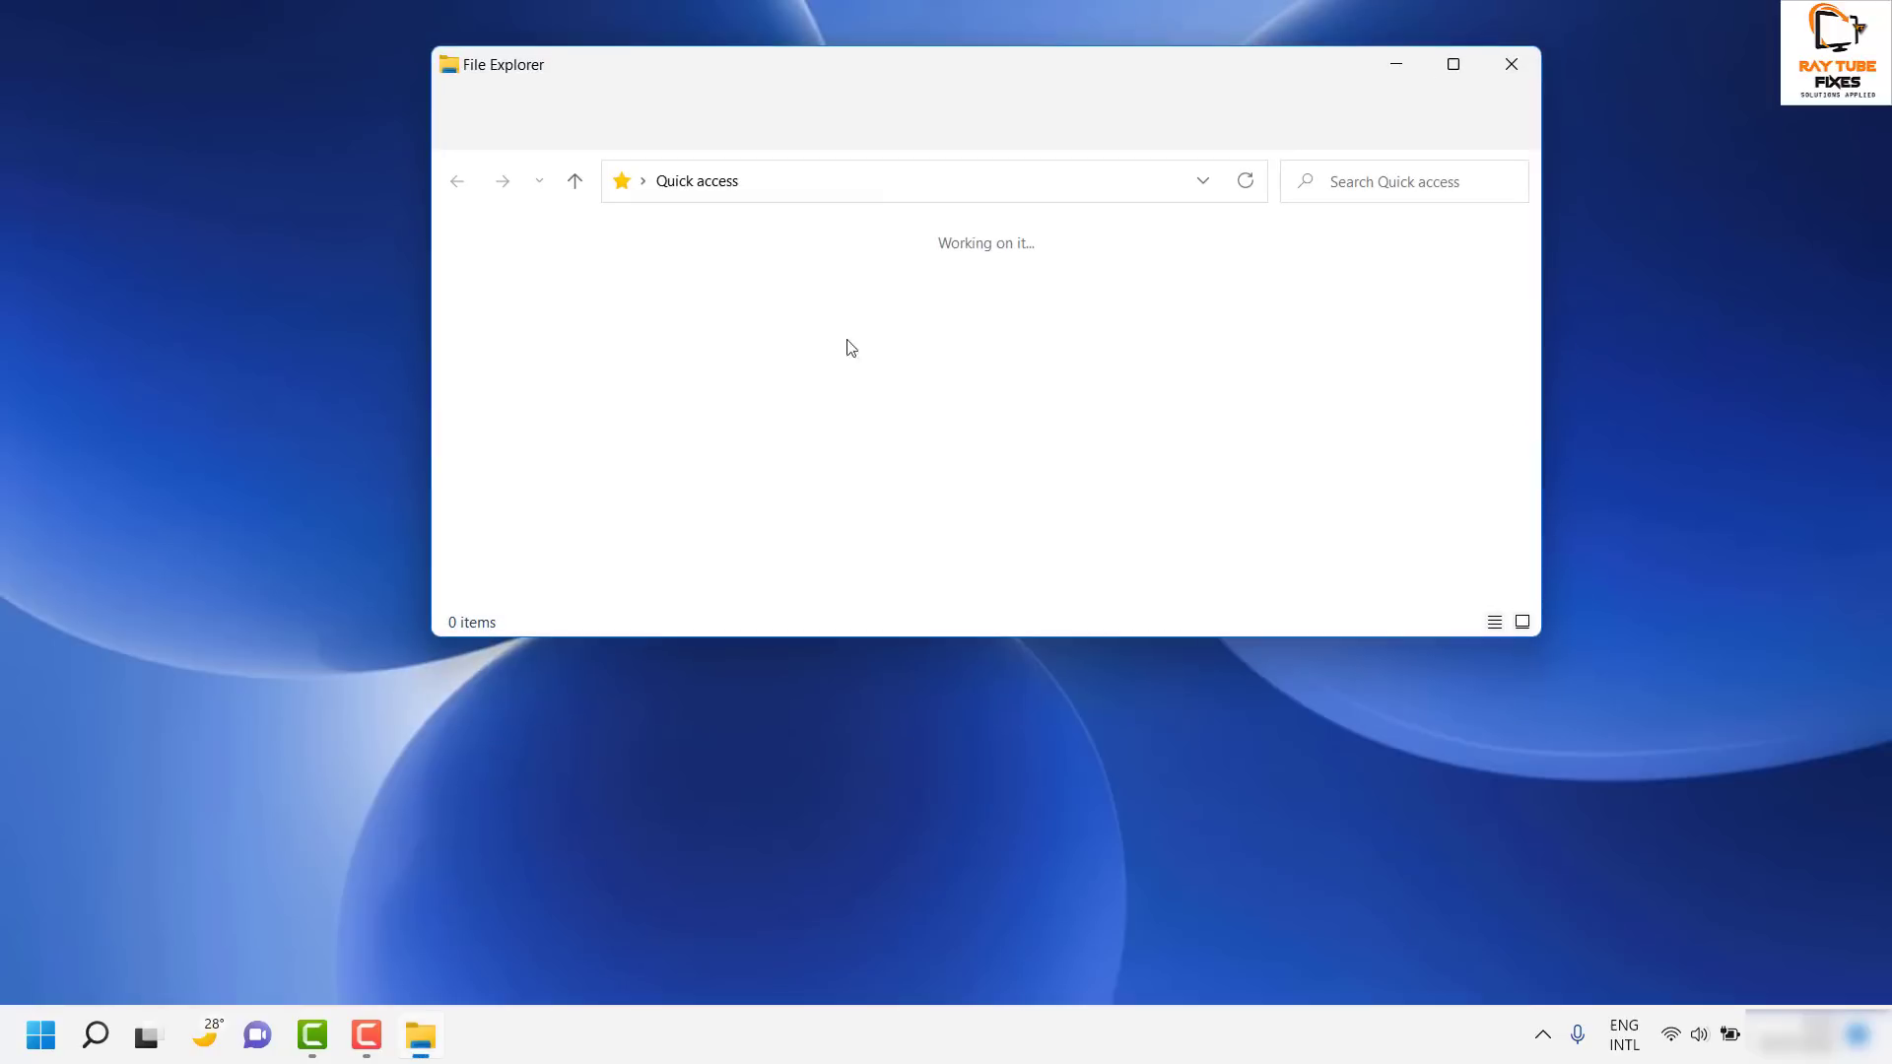
{"action": "left_click", "coordinate": [1452, 65]}
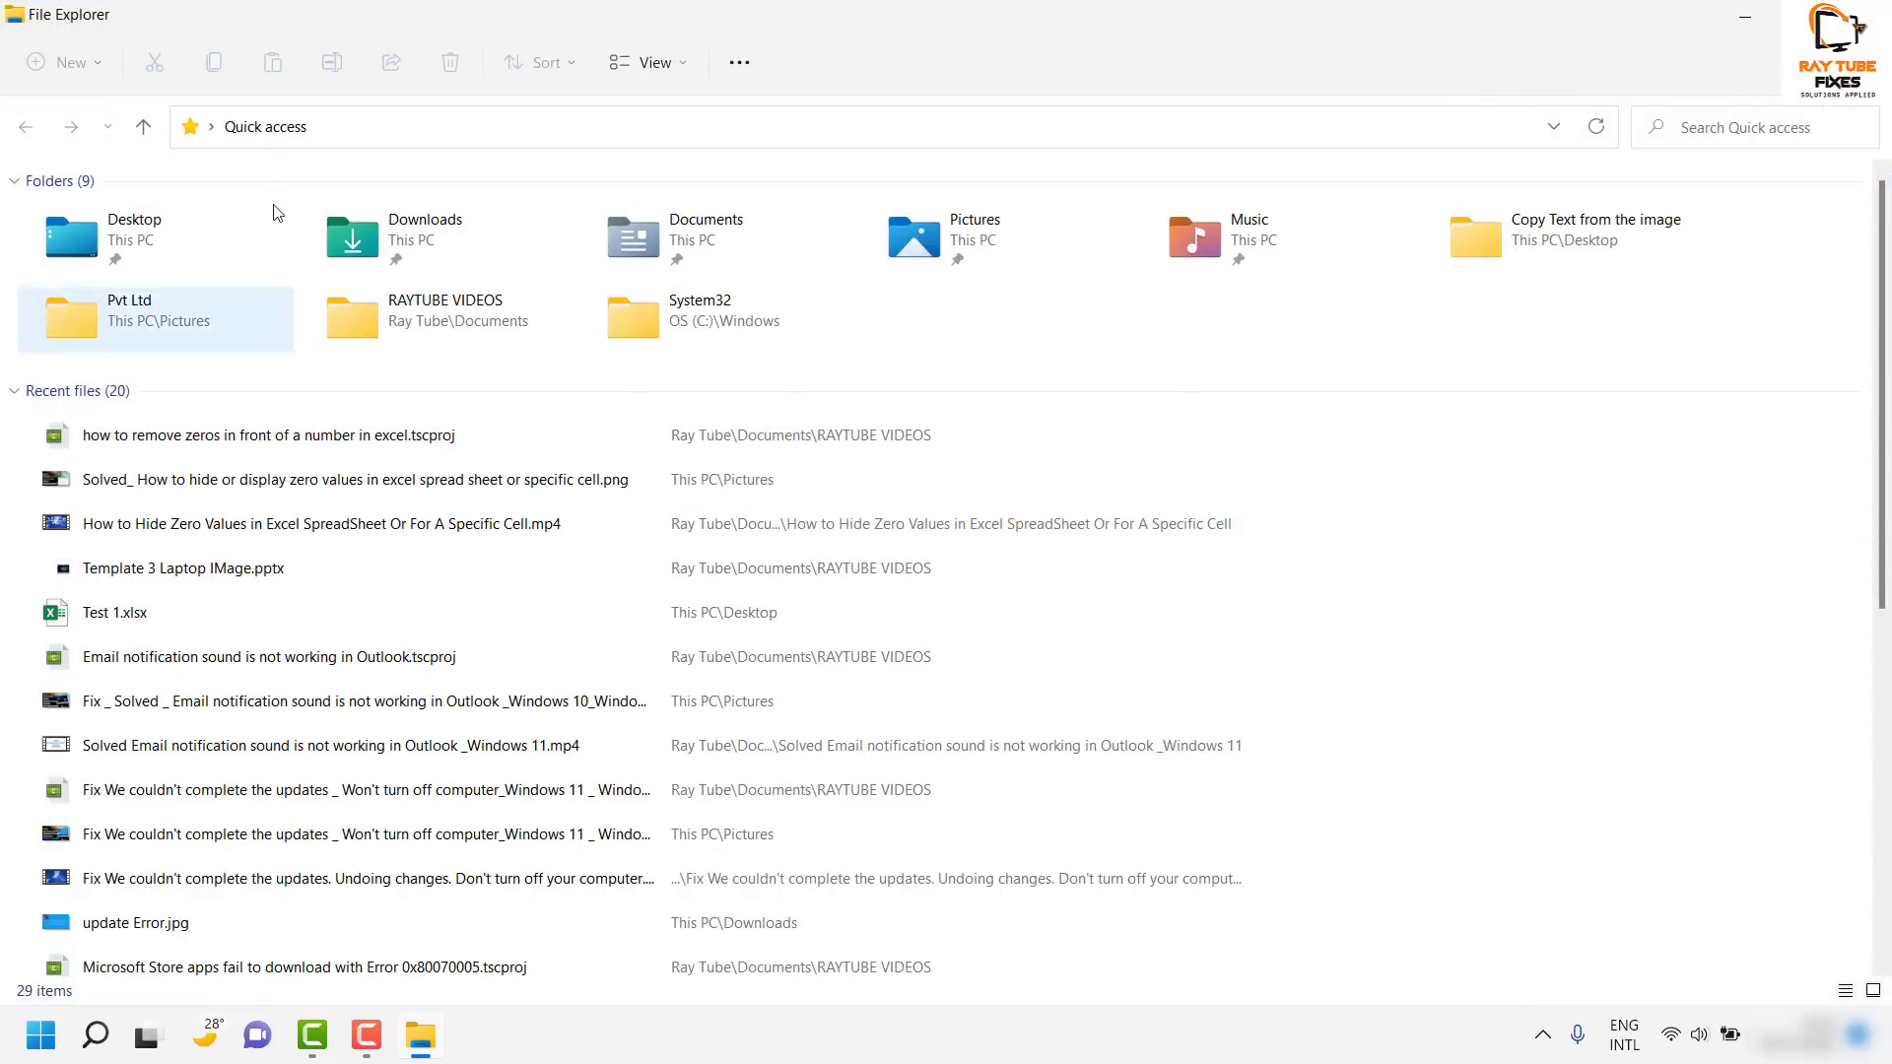
Step: Go to This PC by way of the Desktop folder and open the properties of the OS (C:) drive
{"action": "scroll", "coordinate": [325, 606], "scroll_direction": "down", "scroll_amount": 3}
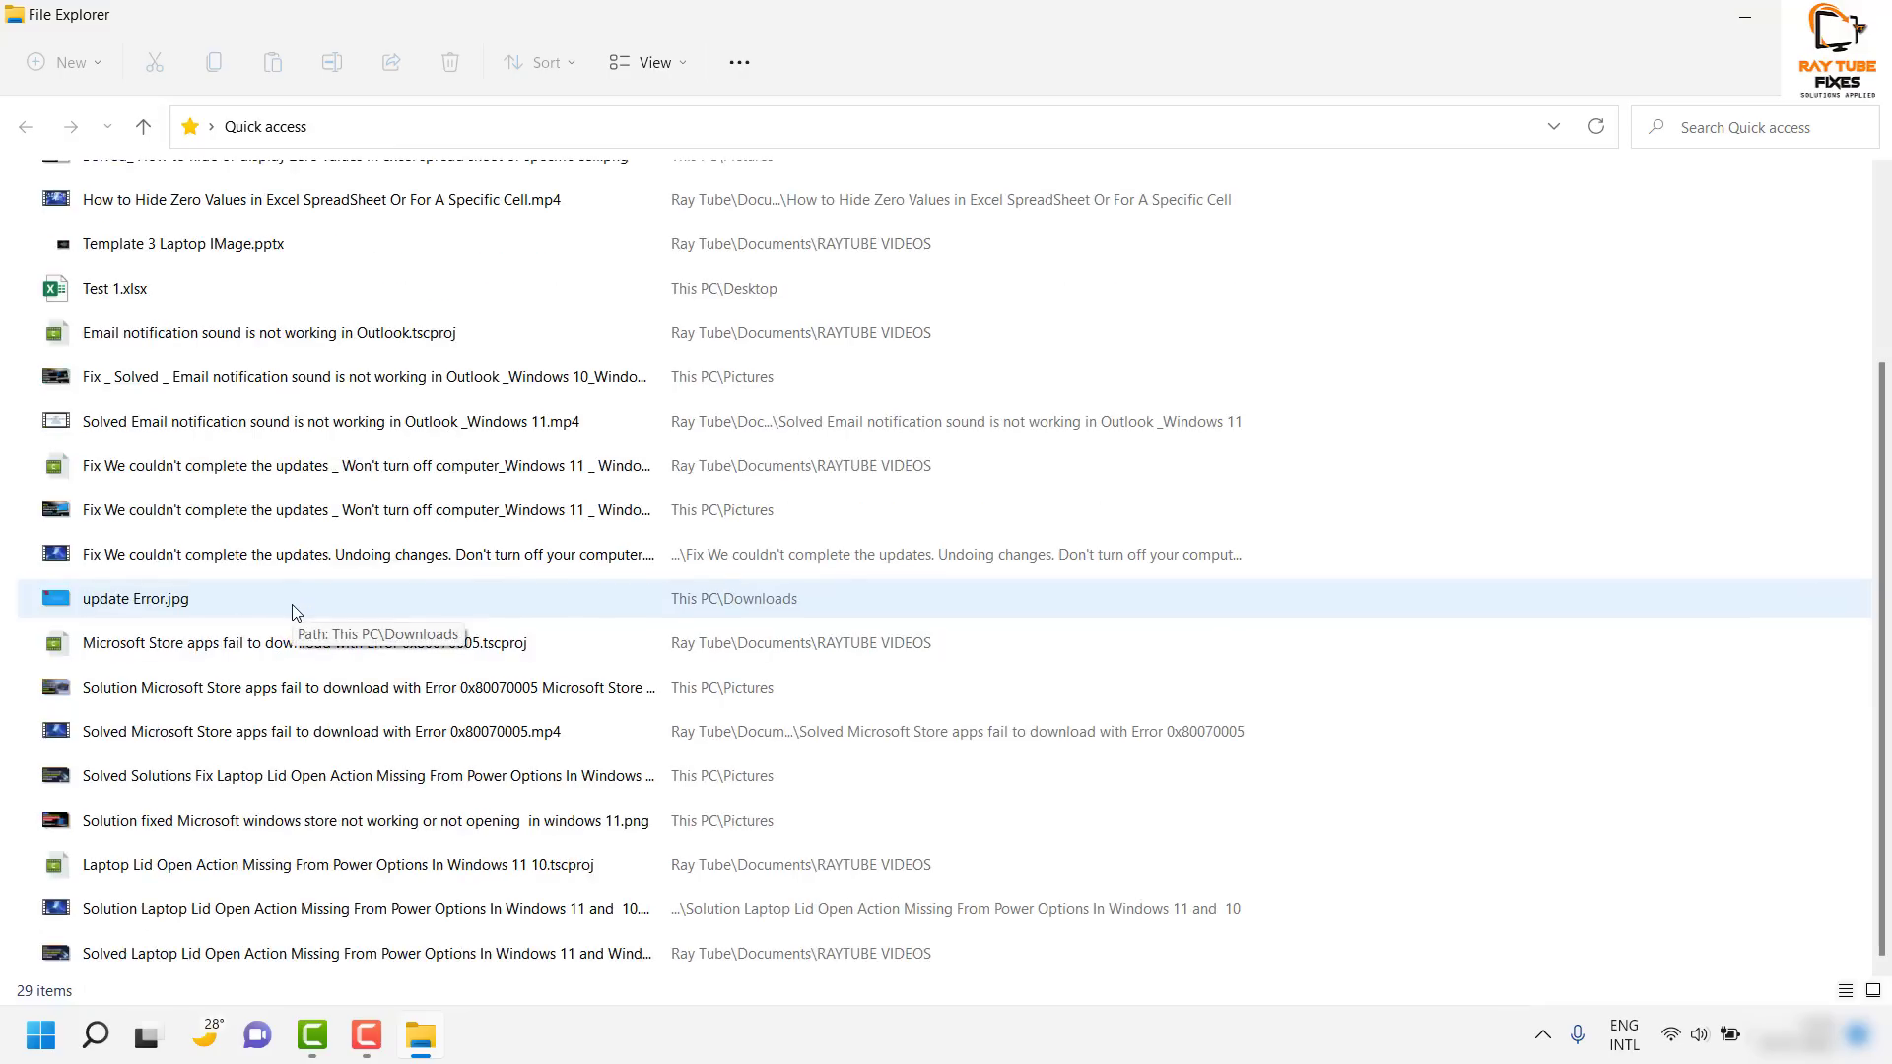
{"action": "scroll", "coordinate": [207, 570], "scroll_direction": "up", "scroll_amount": 3}
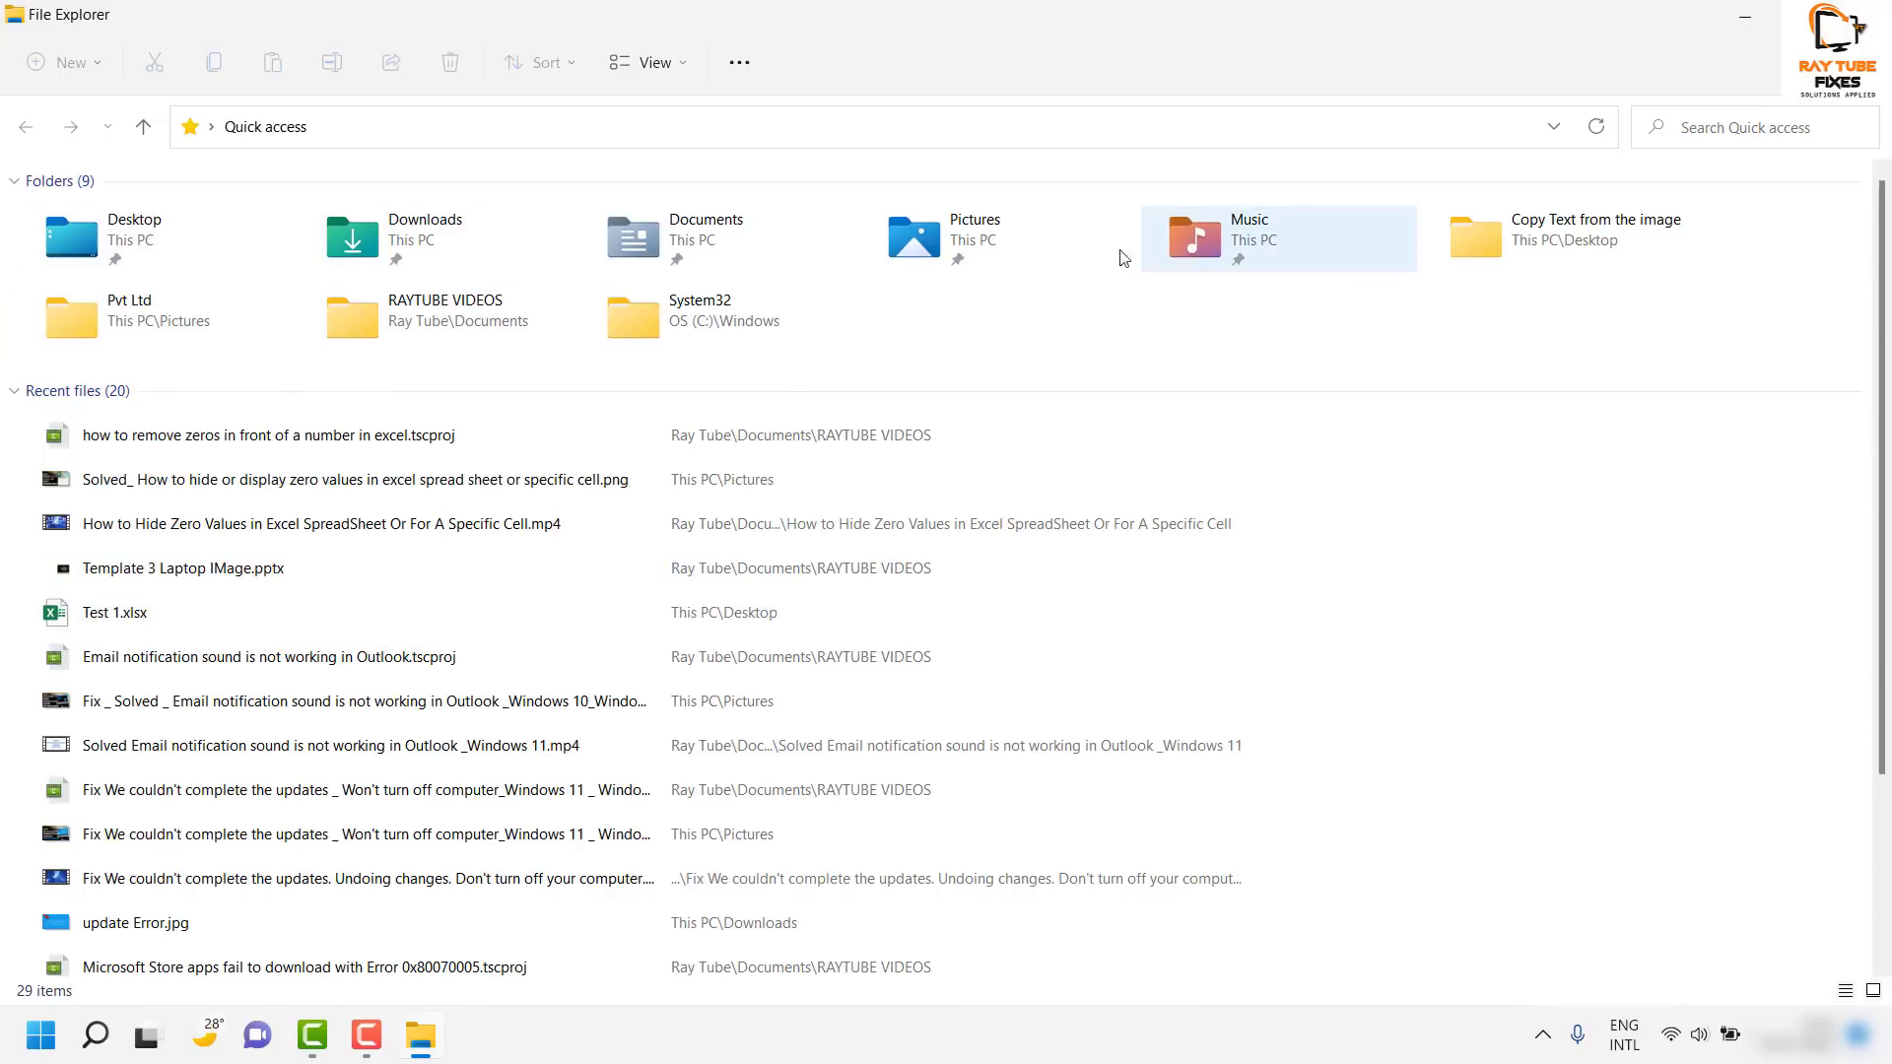
{"action": "double_click", "coordinate": [180, 244]}
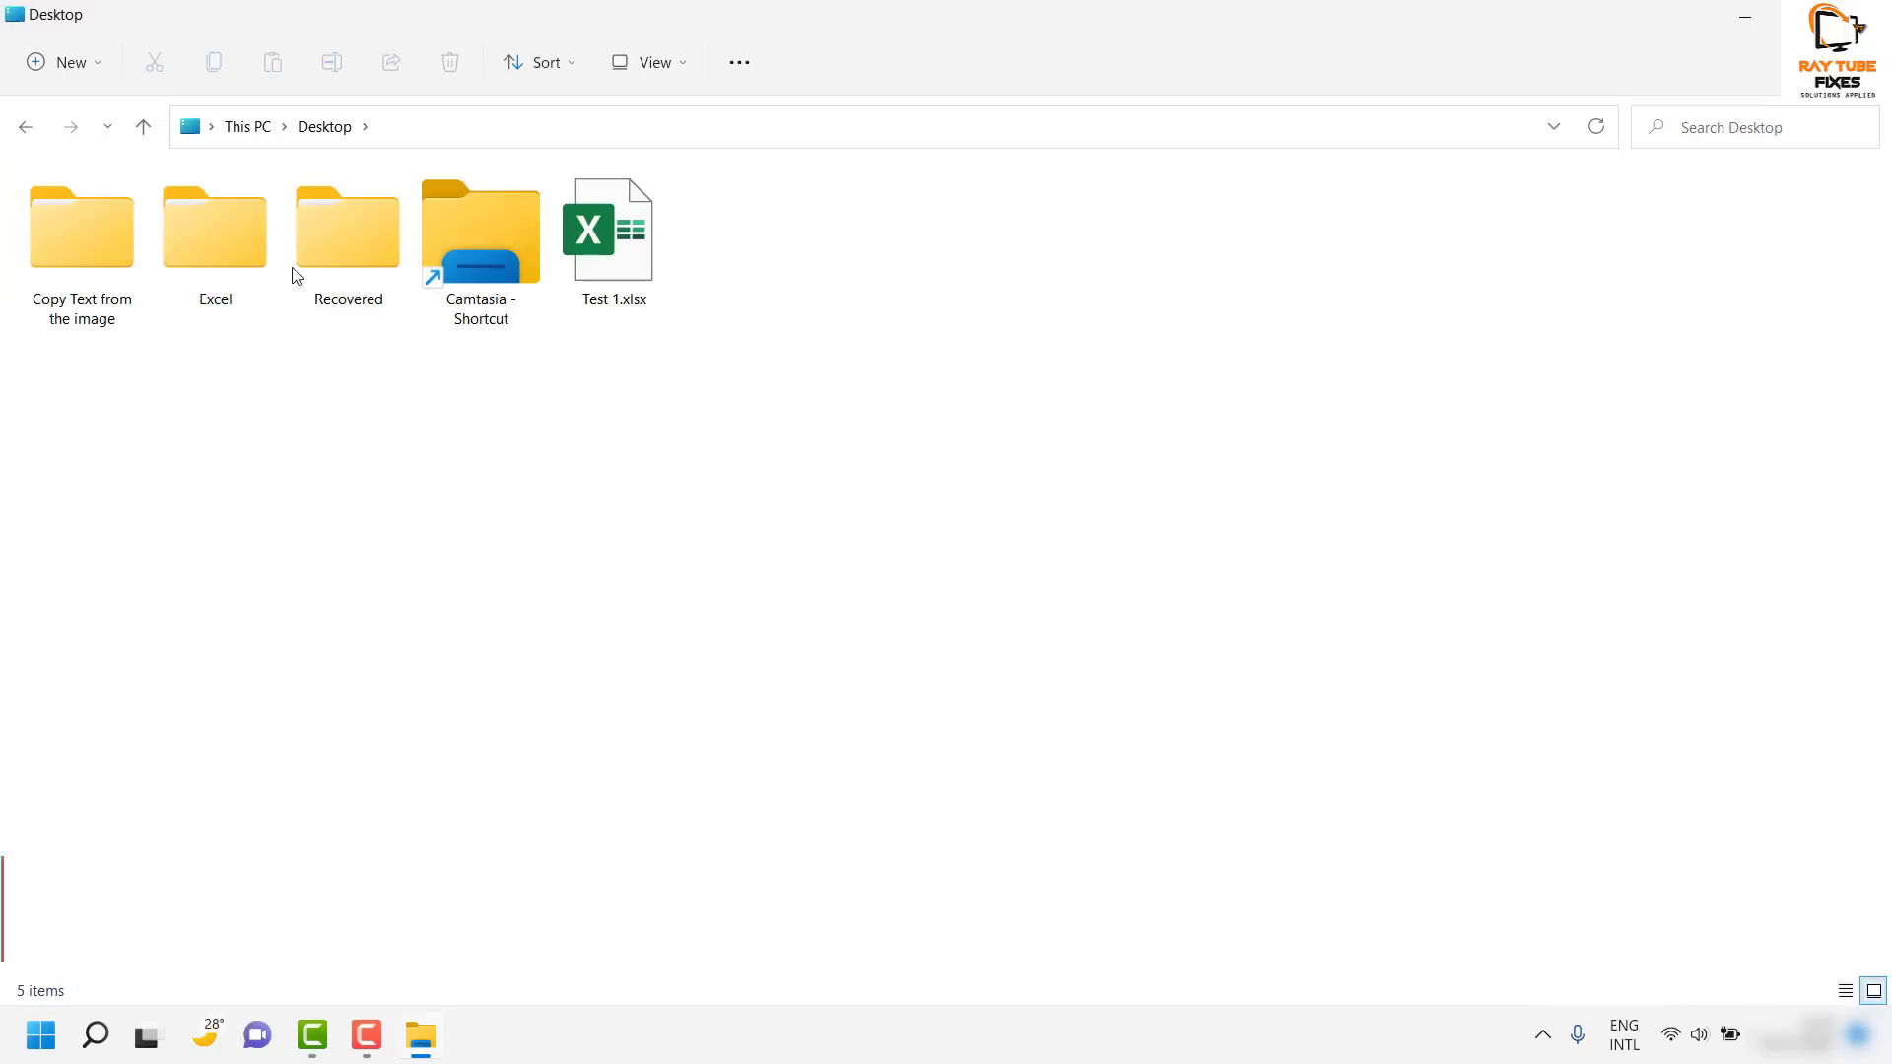
{"action": "left_click", "coordinate": [252, 125]}
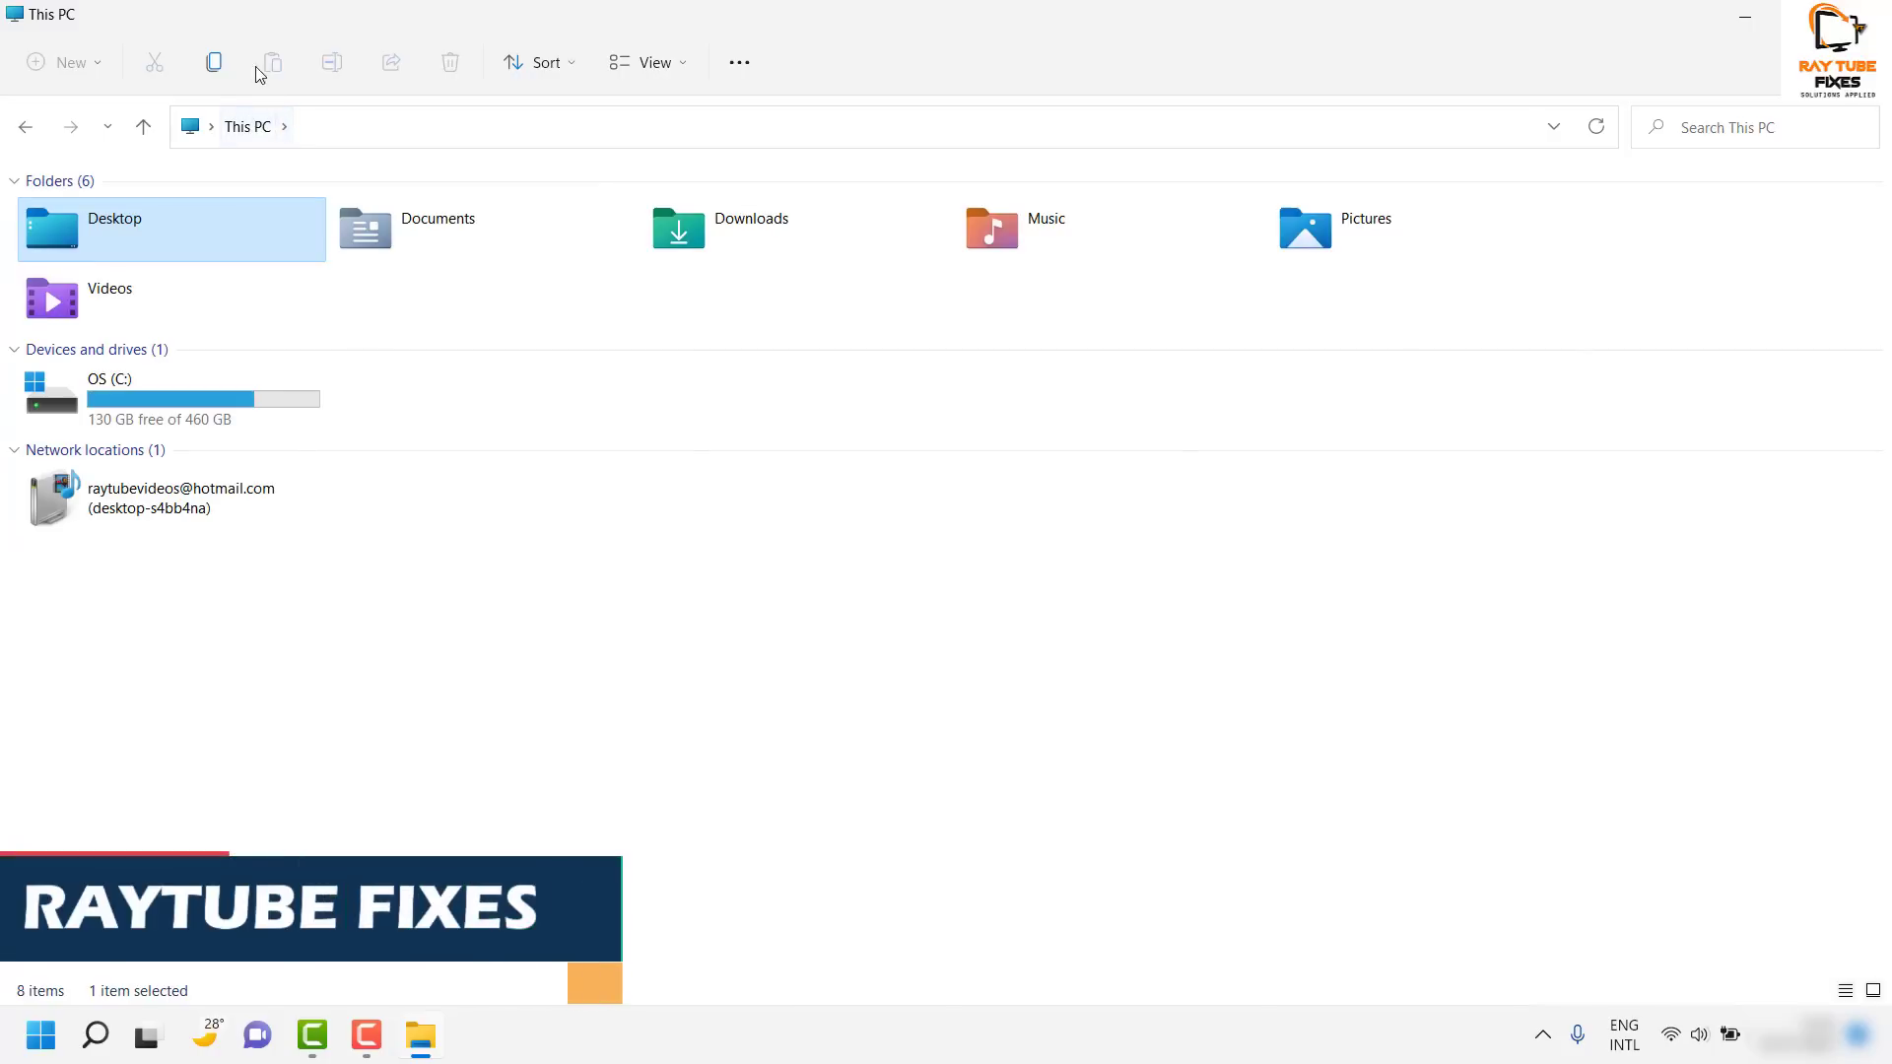
{"action": "right_click", "coordinate": [163, 394]}
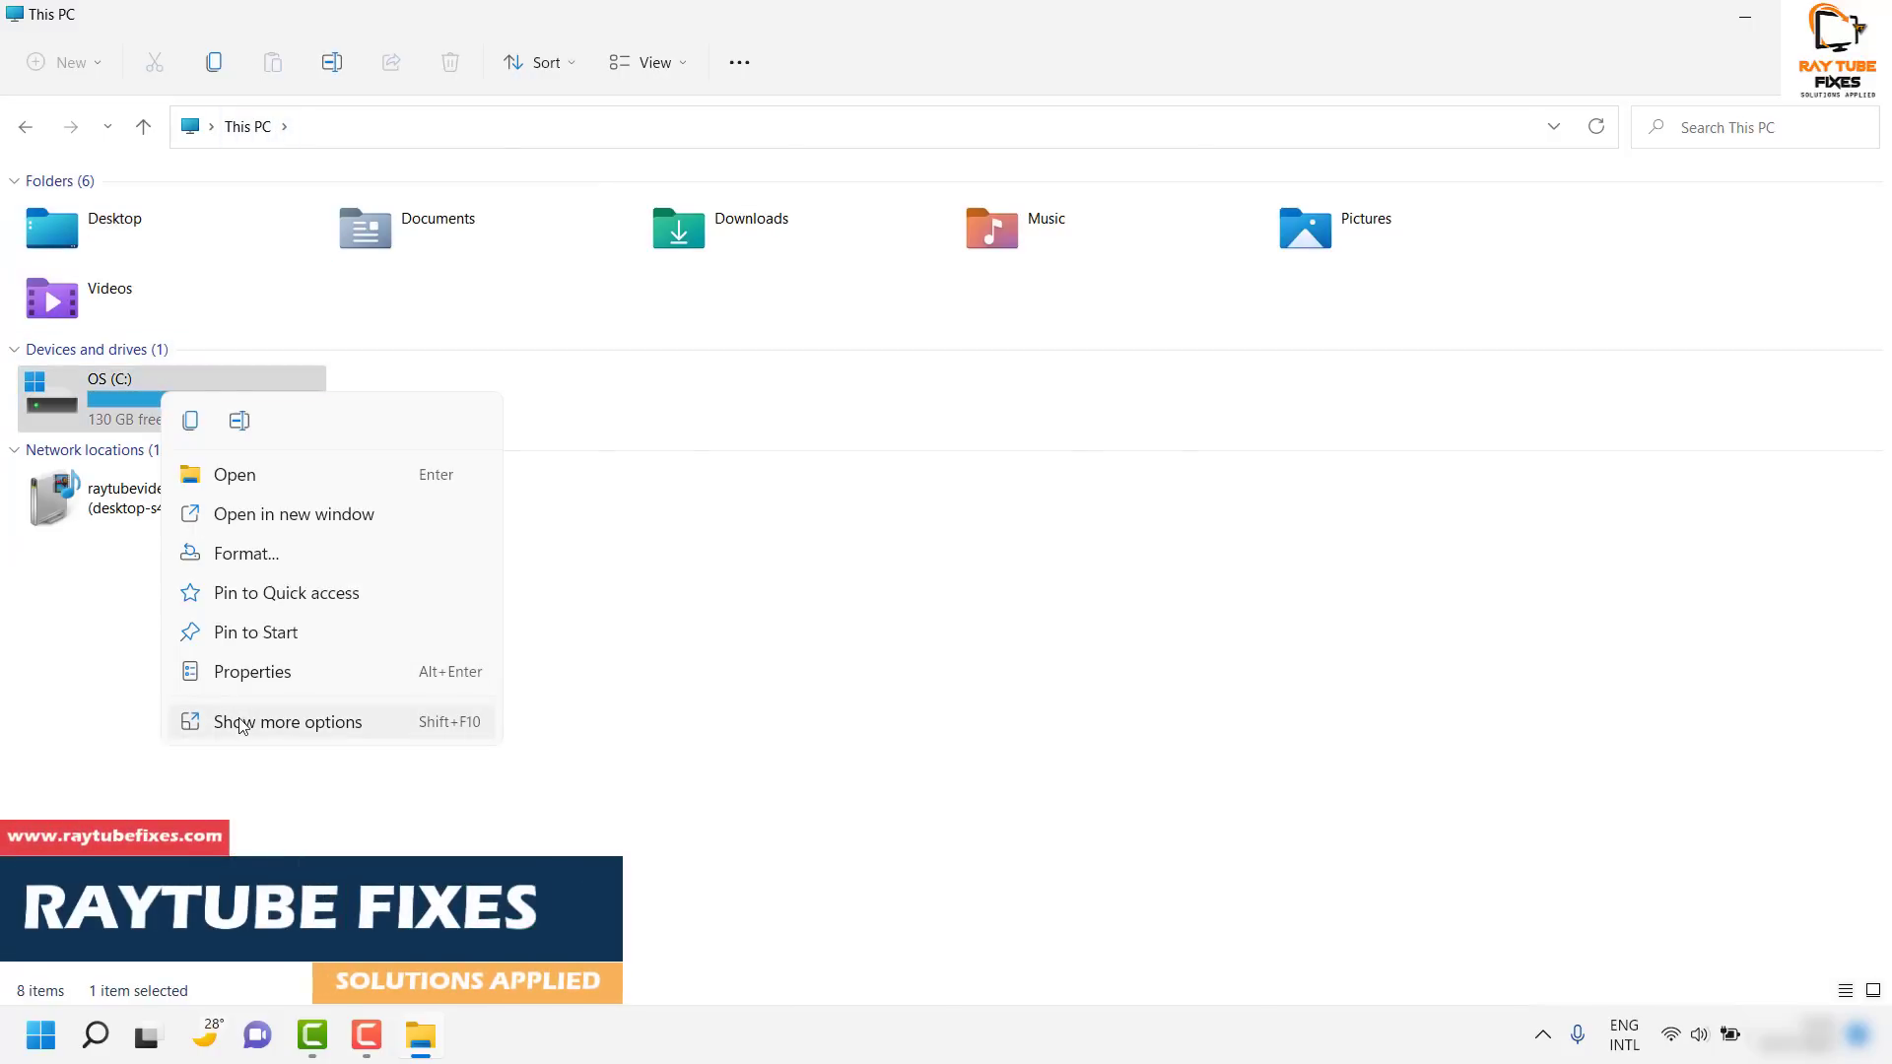
{"action": "left_click", "coordinate": [254, 674]}
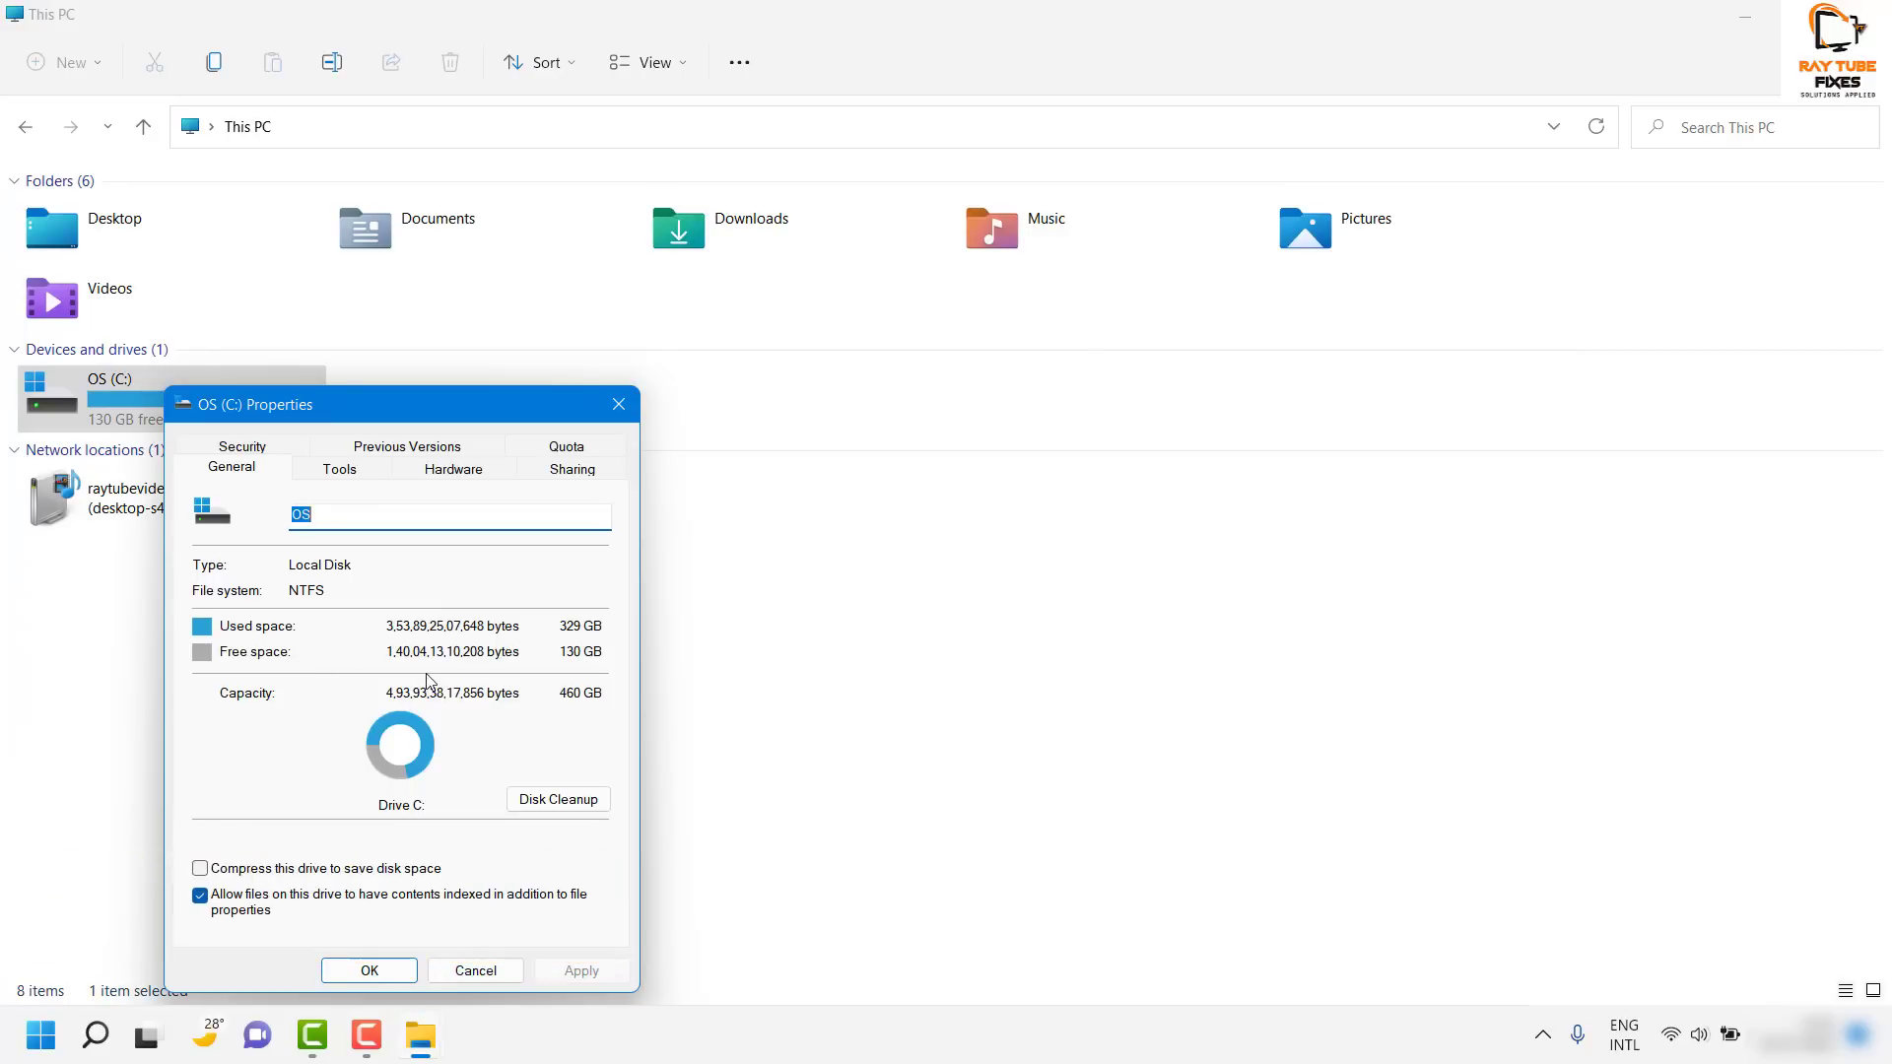
Step: Start an error-checking scan of the OS (C:) drive and show the desktop while it runs
{"action": "left_click", "coordinate": [355, 472]}
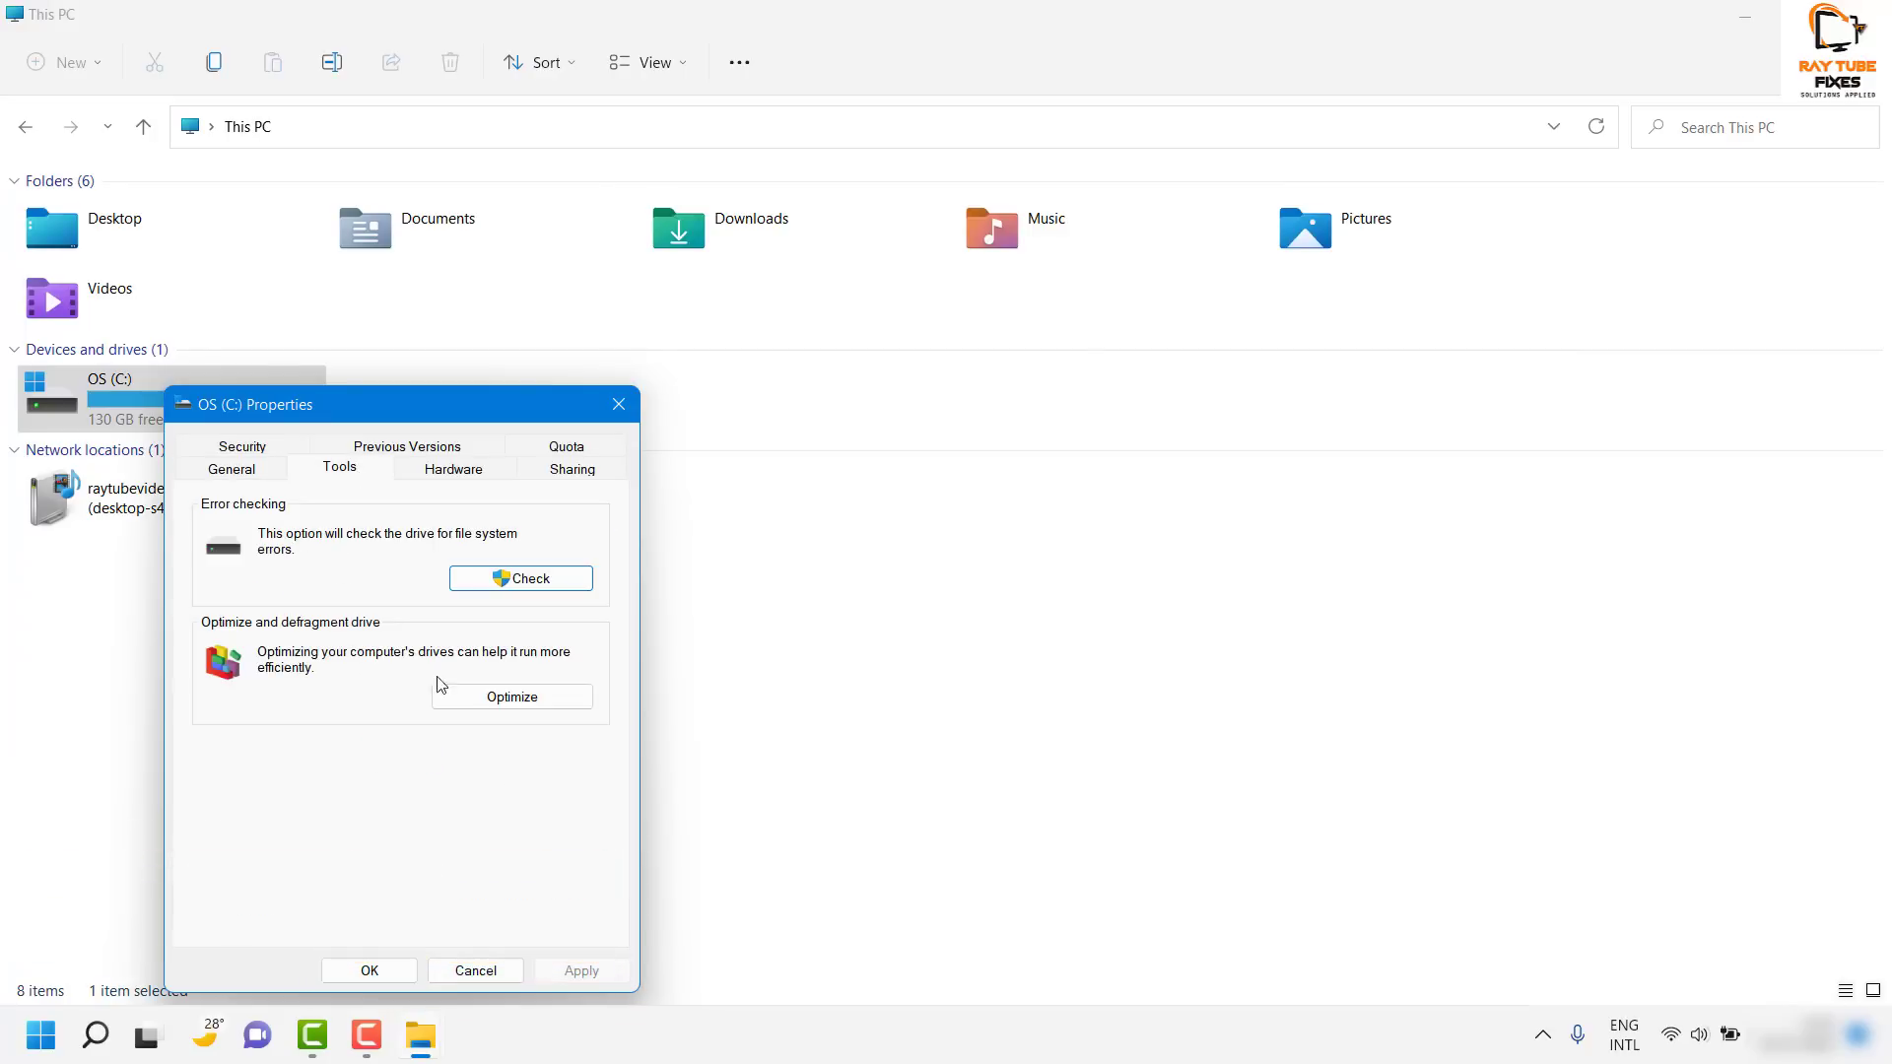
{"action": "left_click", "coordinate": [522, 581]}
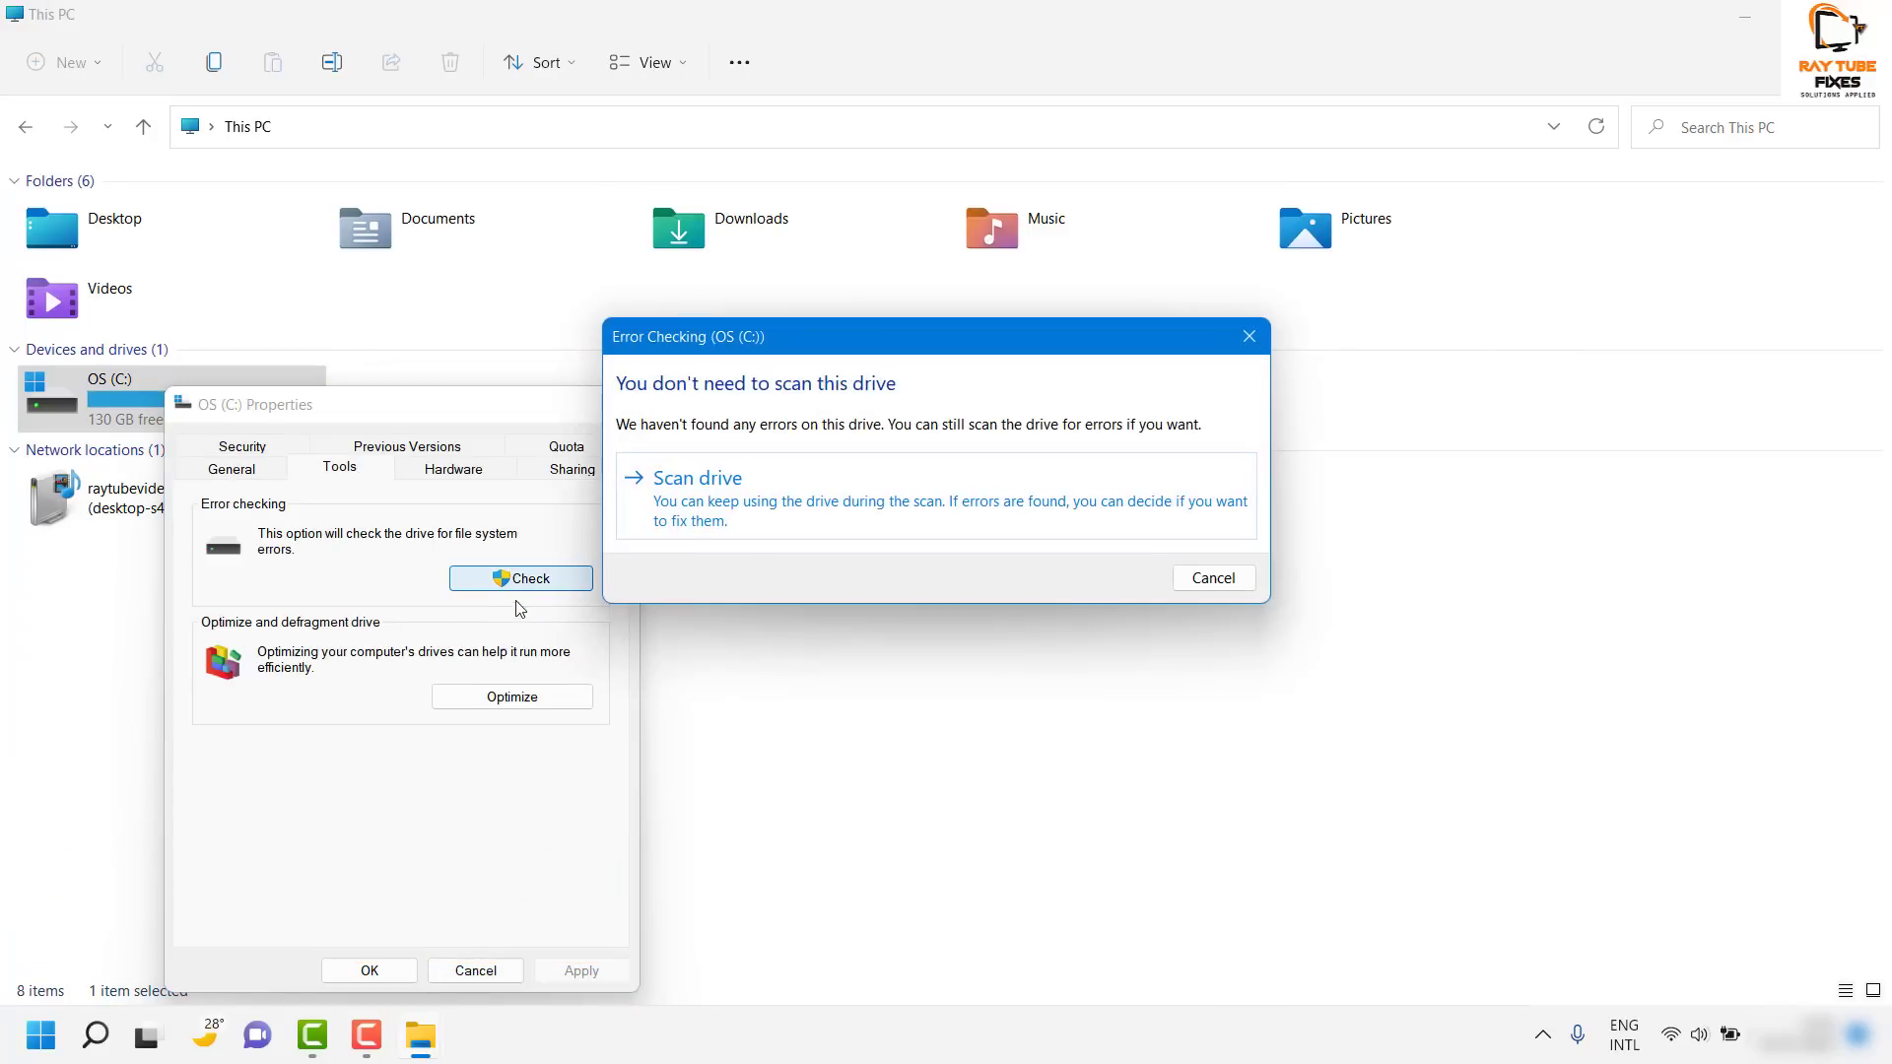
{"action": "left_click", "coordinate": [733, 514]}
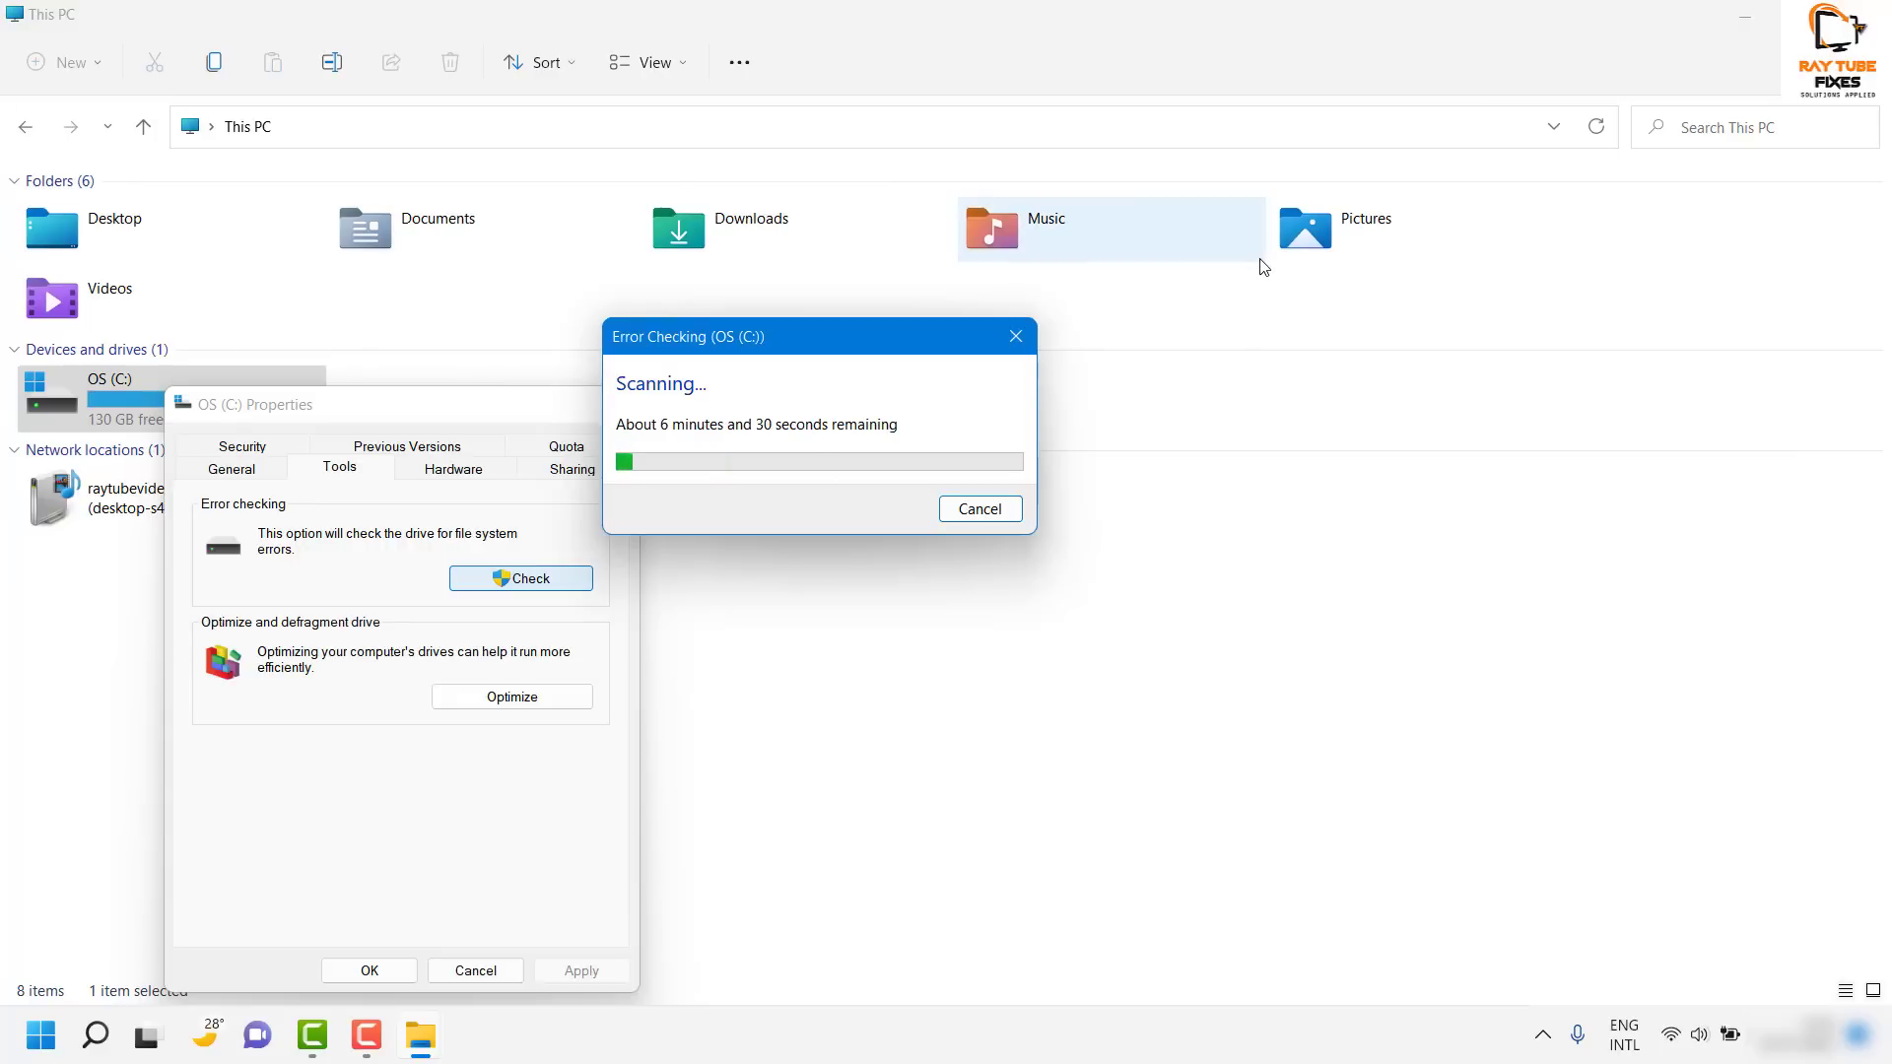
{"action": "key", "text": "super+d"}
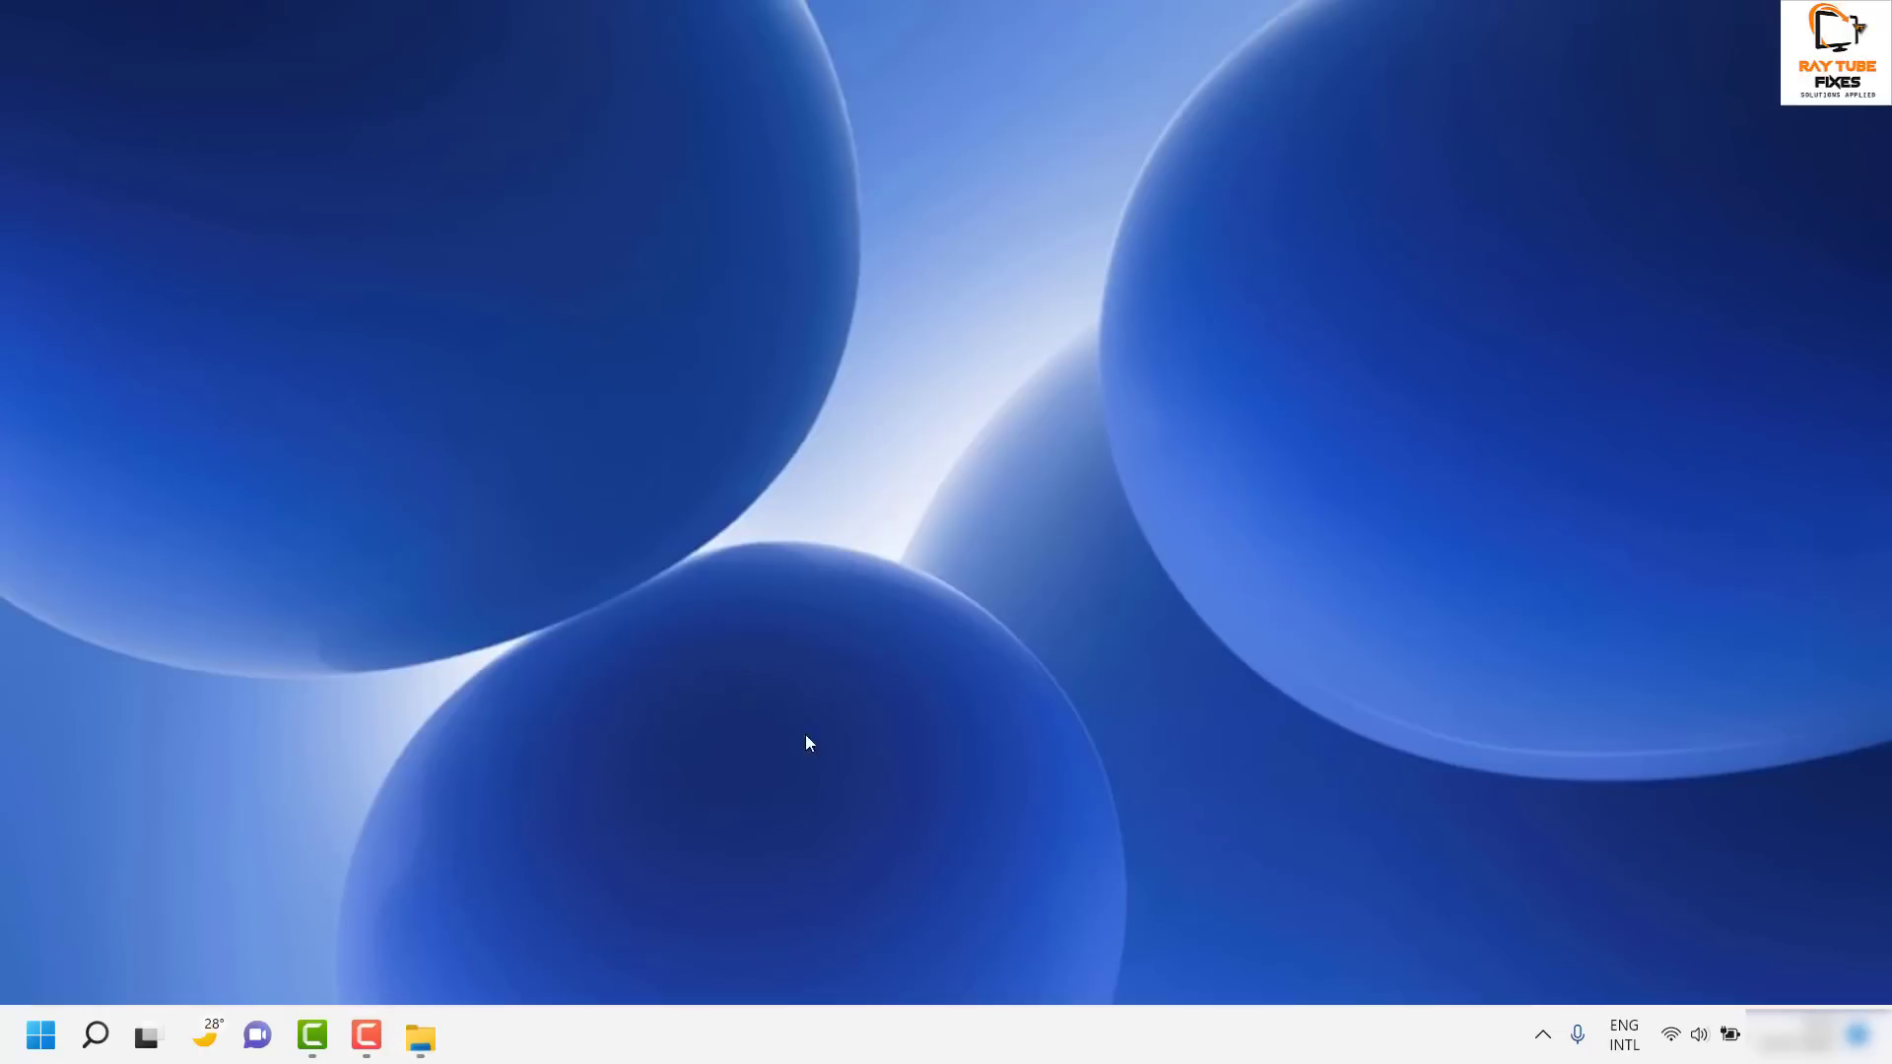
Step: Search Windows for main.cpl and open the Mouse Properties control panel item
{"action": "left_click", "coordinate": [94, 1041]}
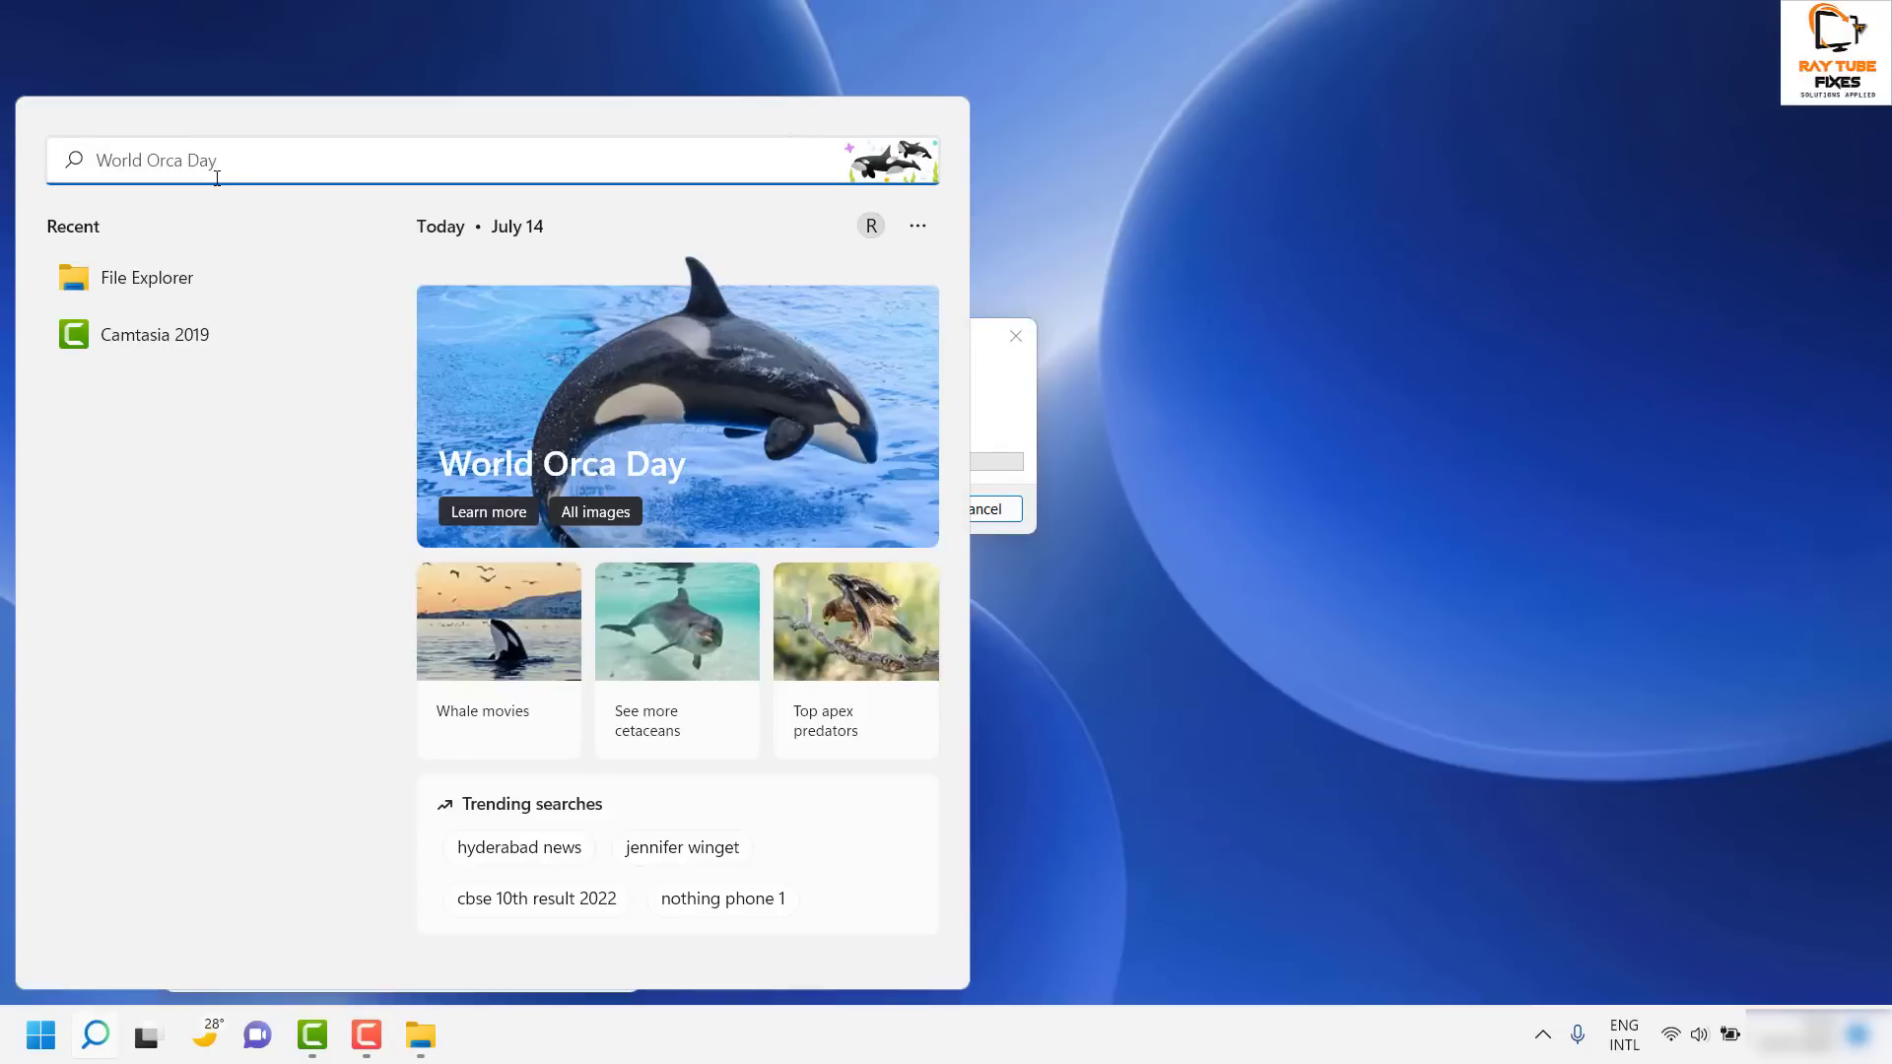
{"action": "type", "text": "main.co"}
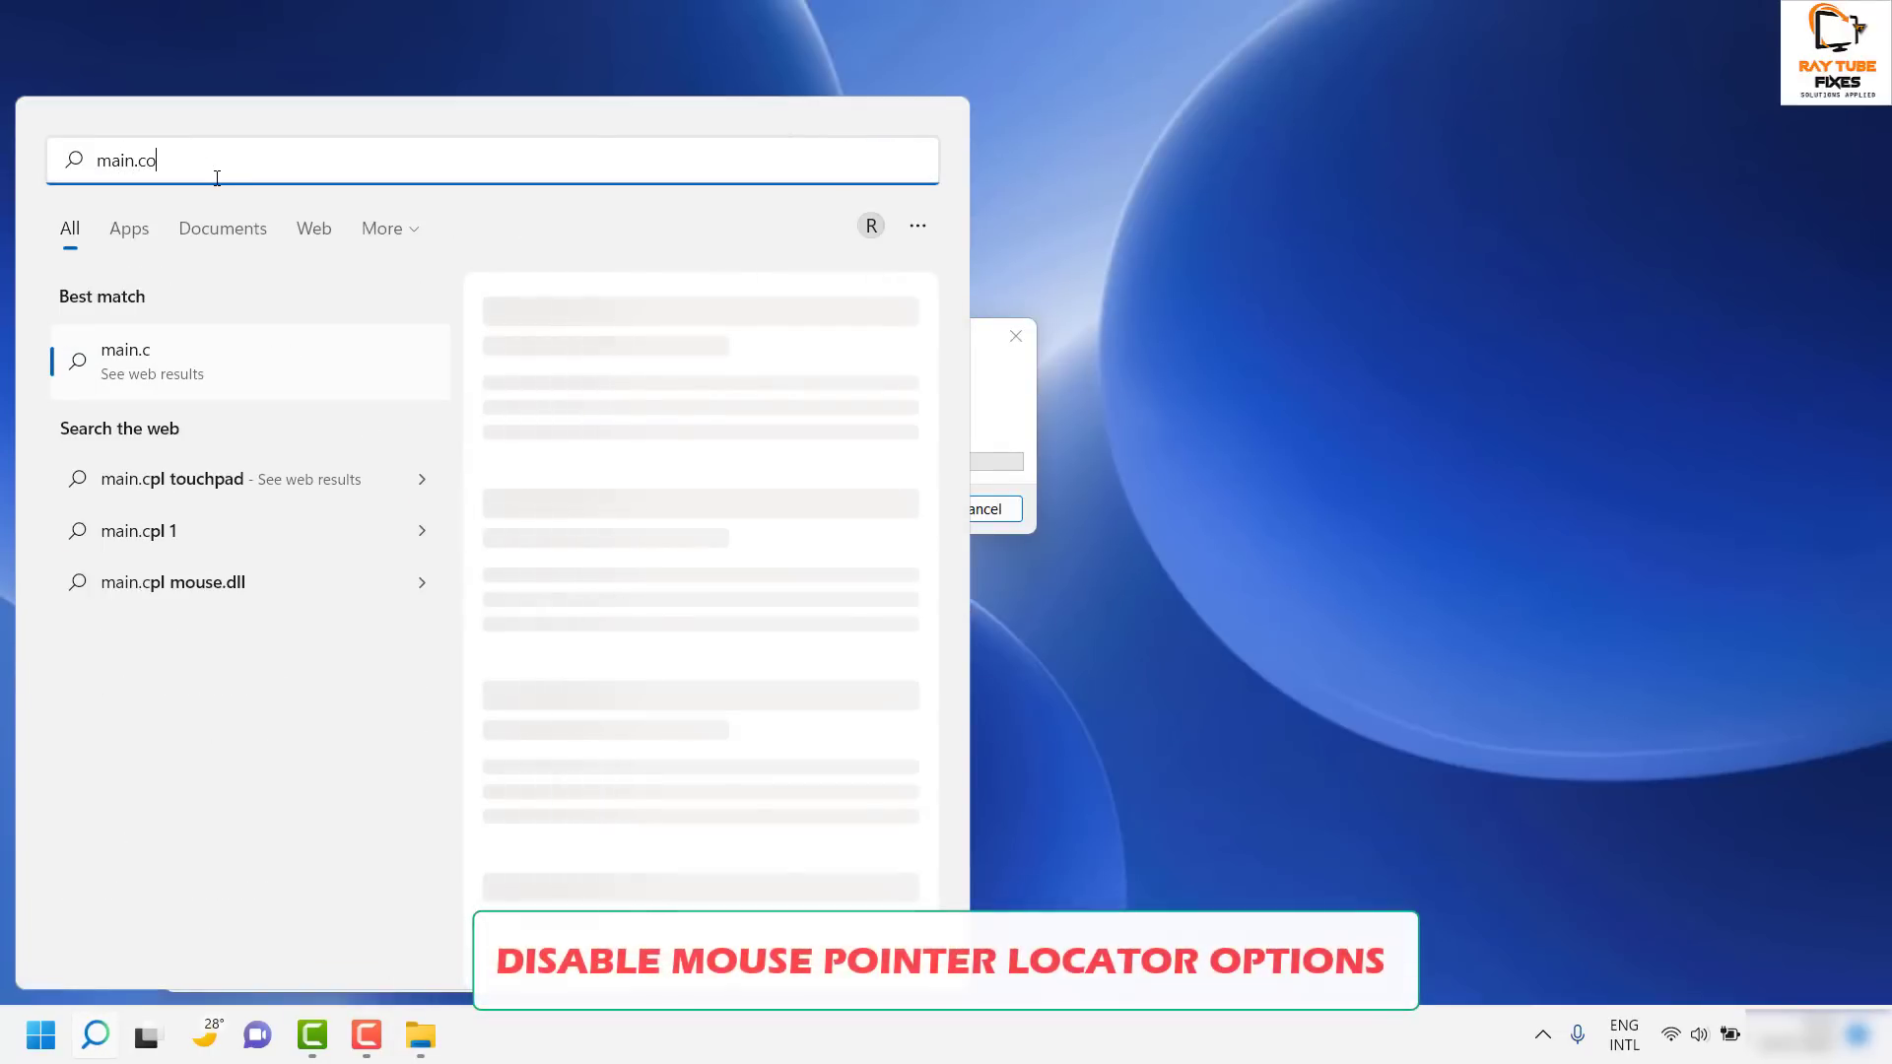
{"action": "type", "text": "l"}
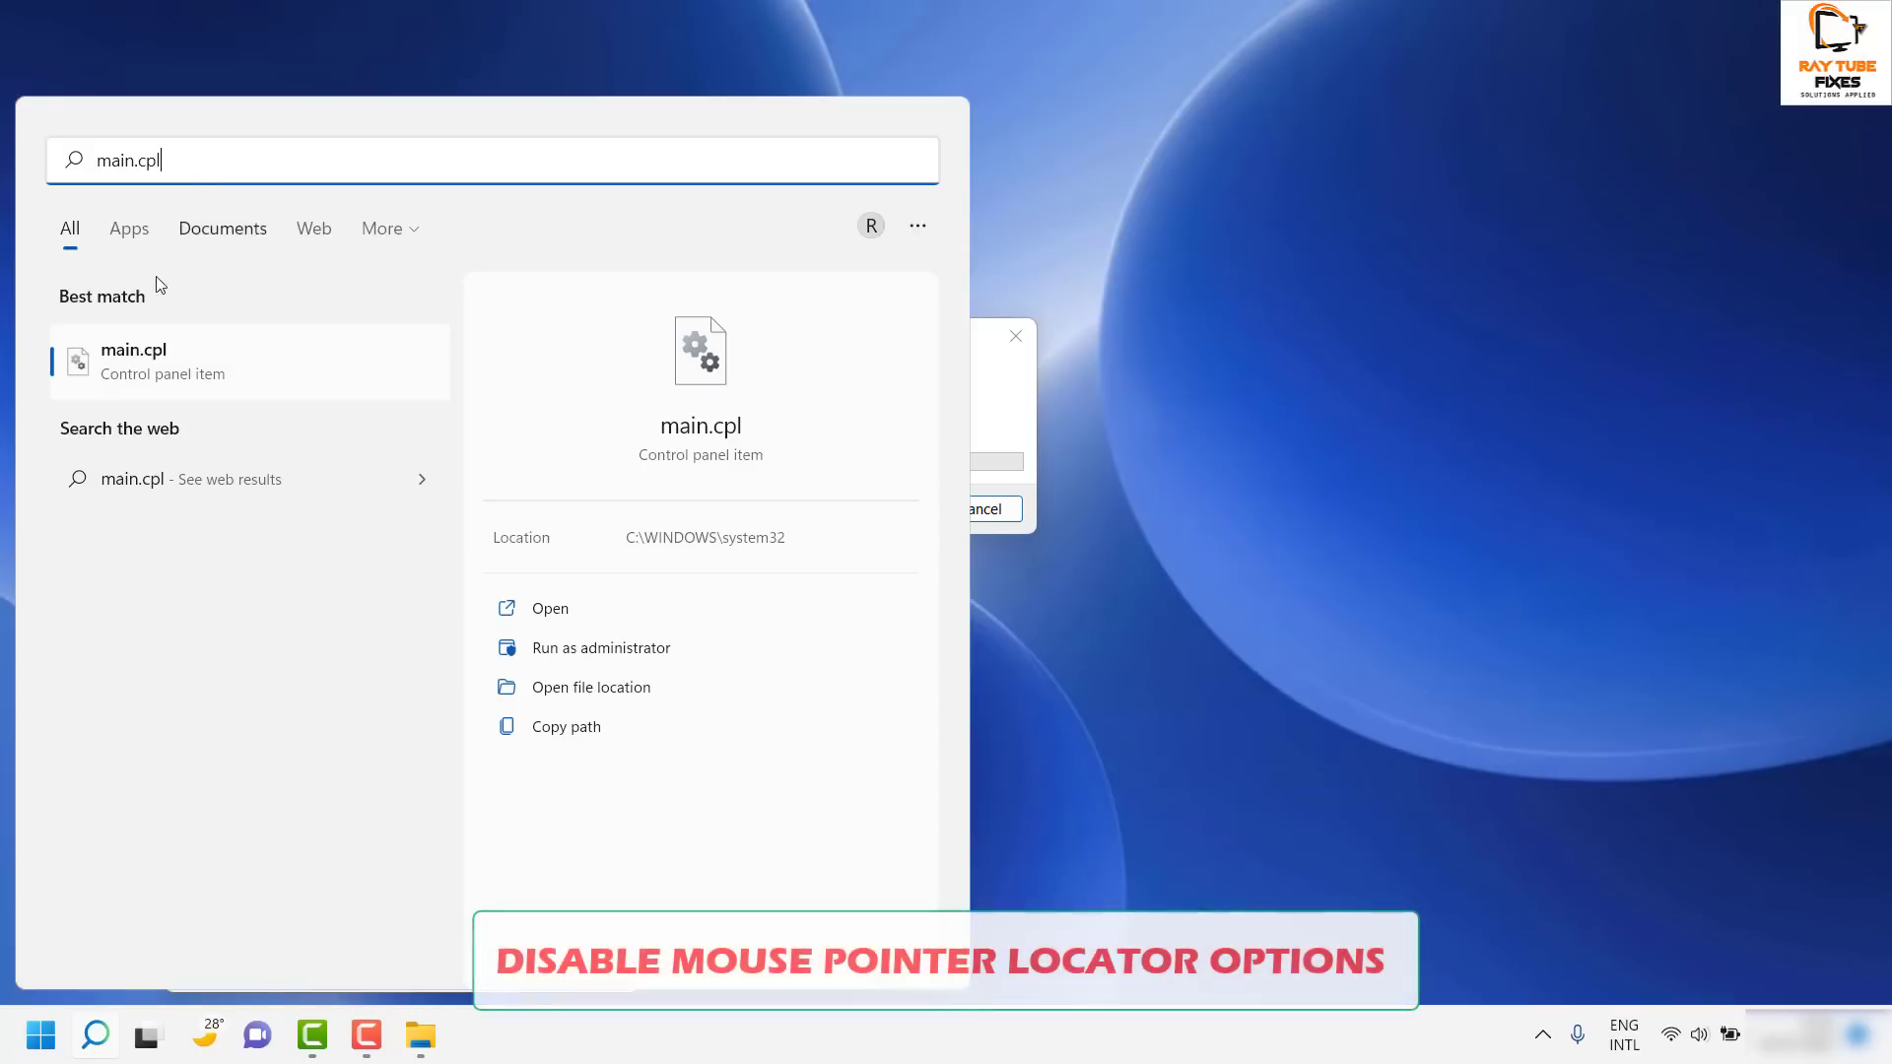
{"action": "left_click", "coordinate": [670, 355]}
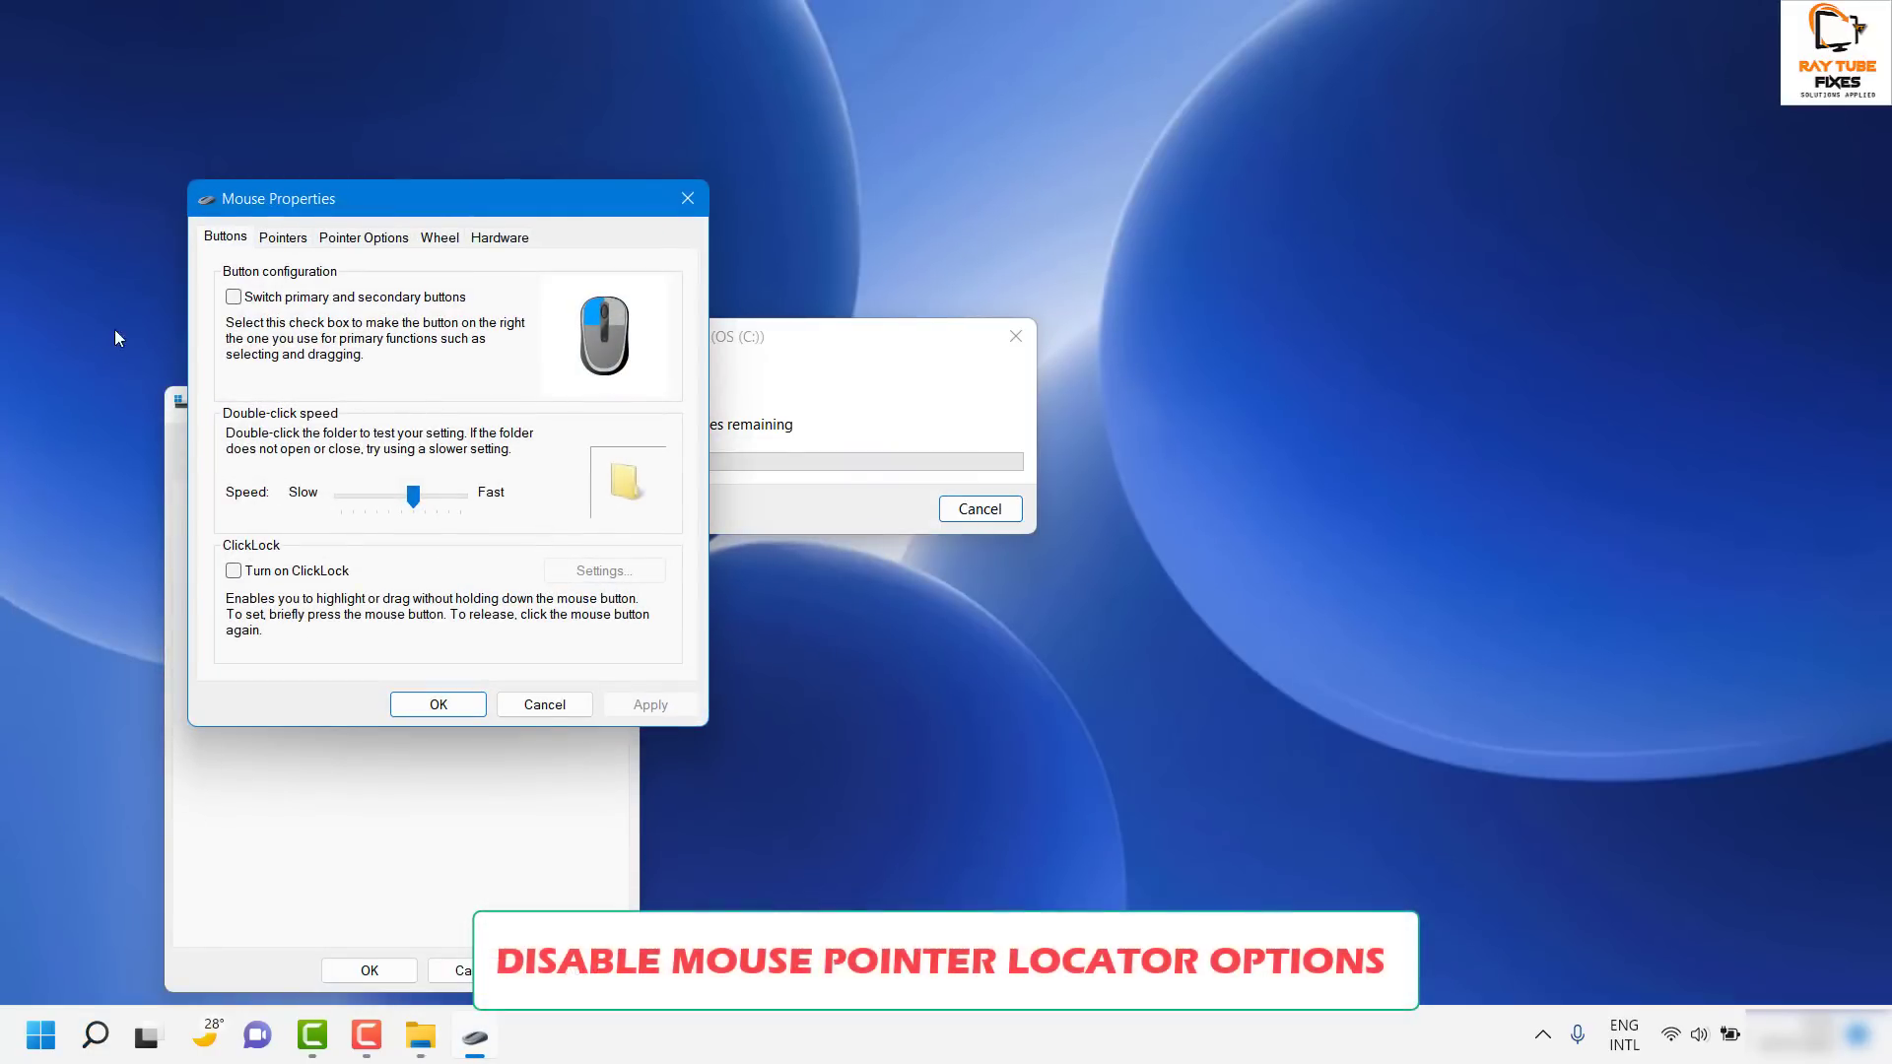
Step: In the pointer options, leave "Show location of pointer when I press the CTRL key" turned off, apply the settings, and close Mouse Properties
{"action": "left_click", "coordinate": [300, 237]}
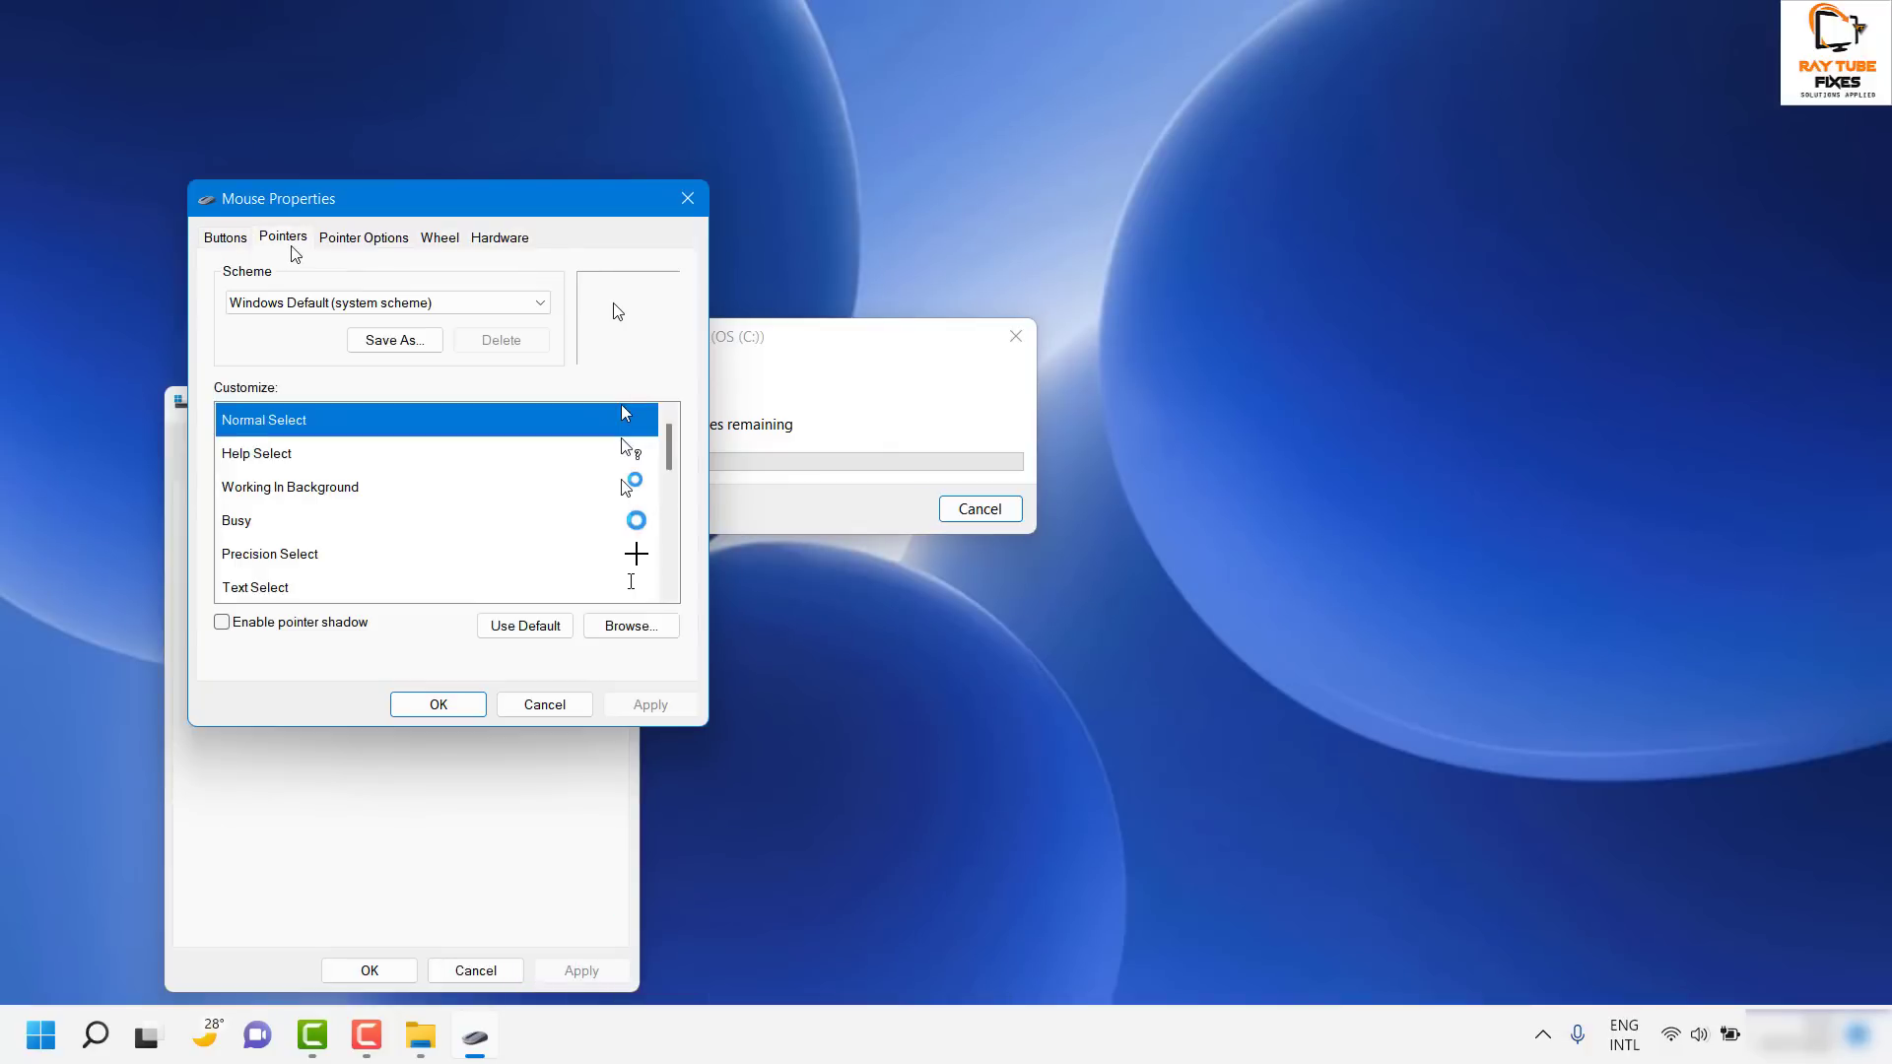
{"action": "left_click", "coordinate": [362, 241]}
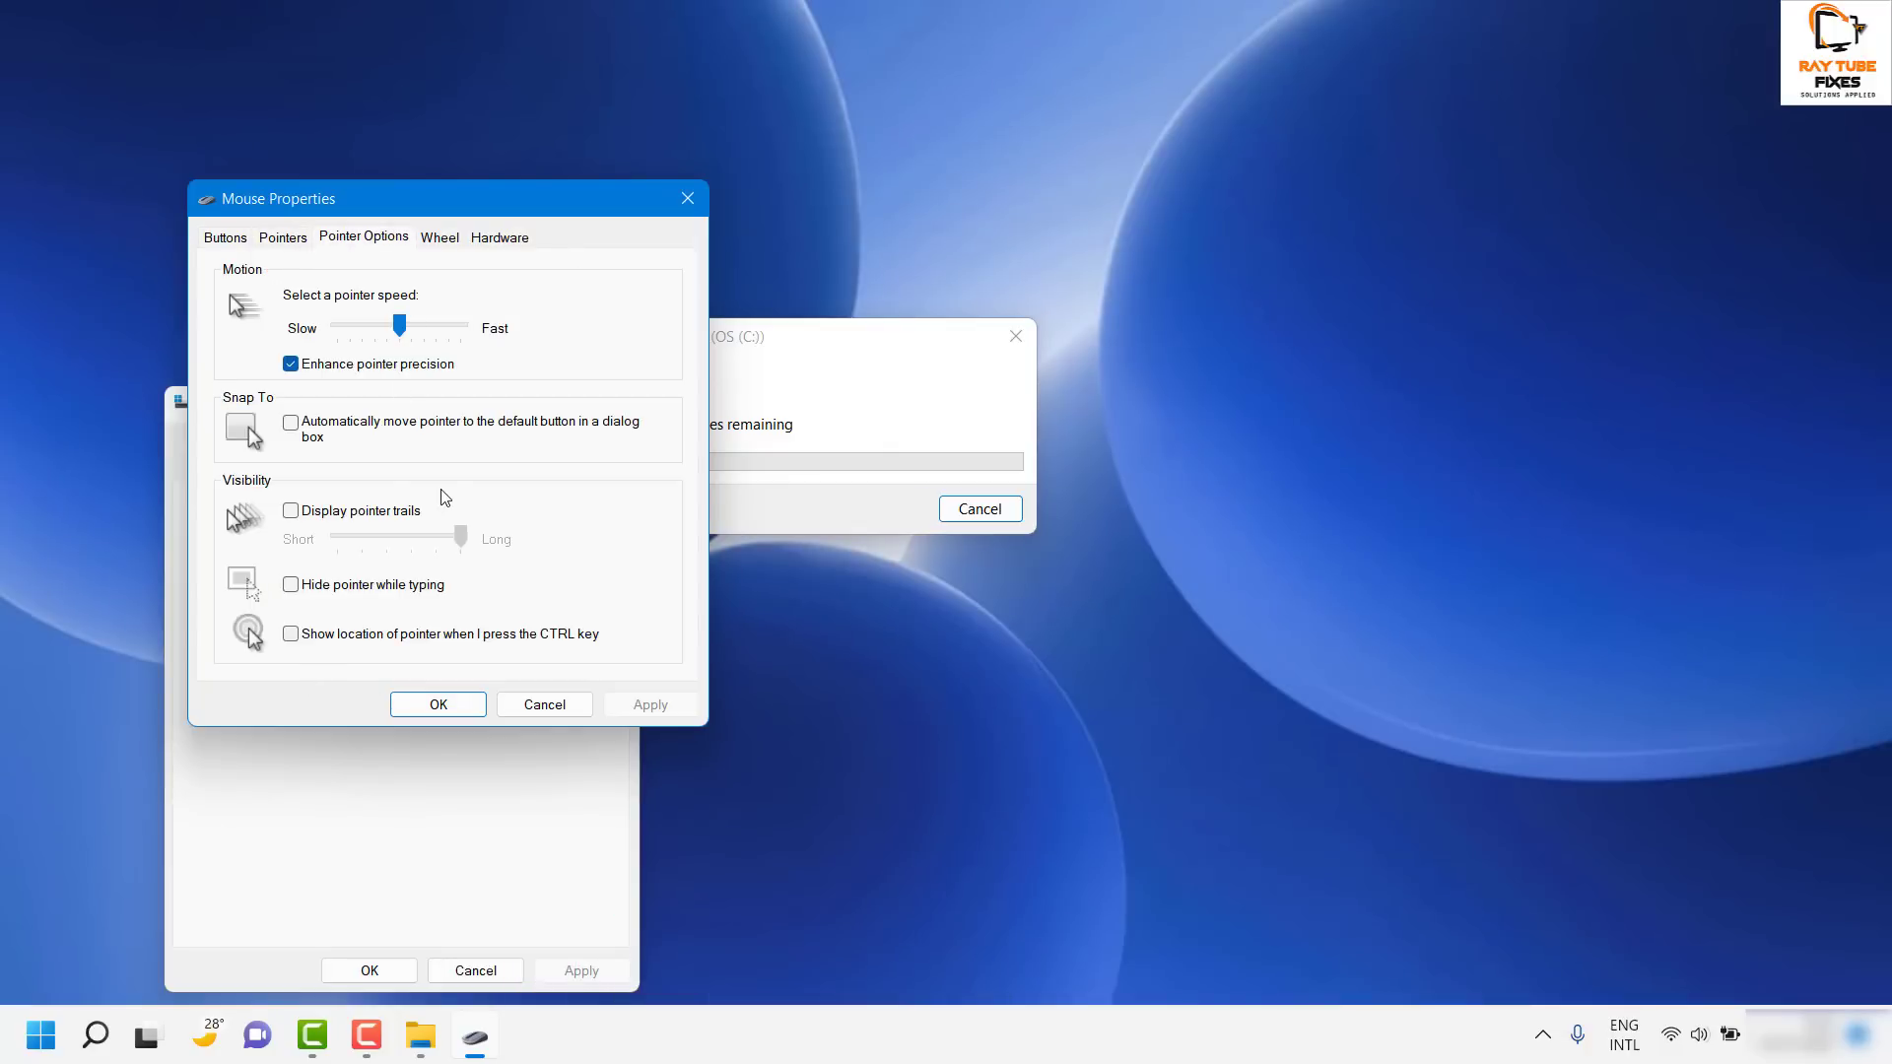
{"action": "left_click", "coordinate": [294, 642]}
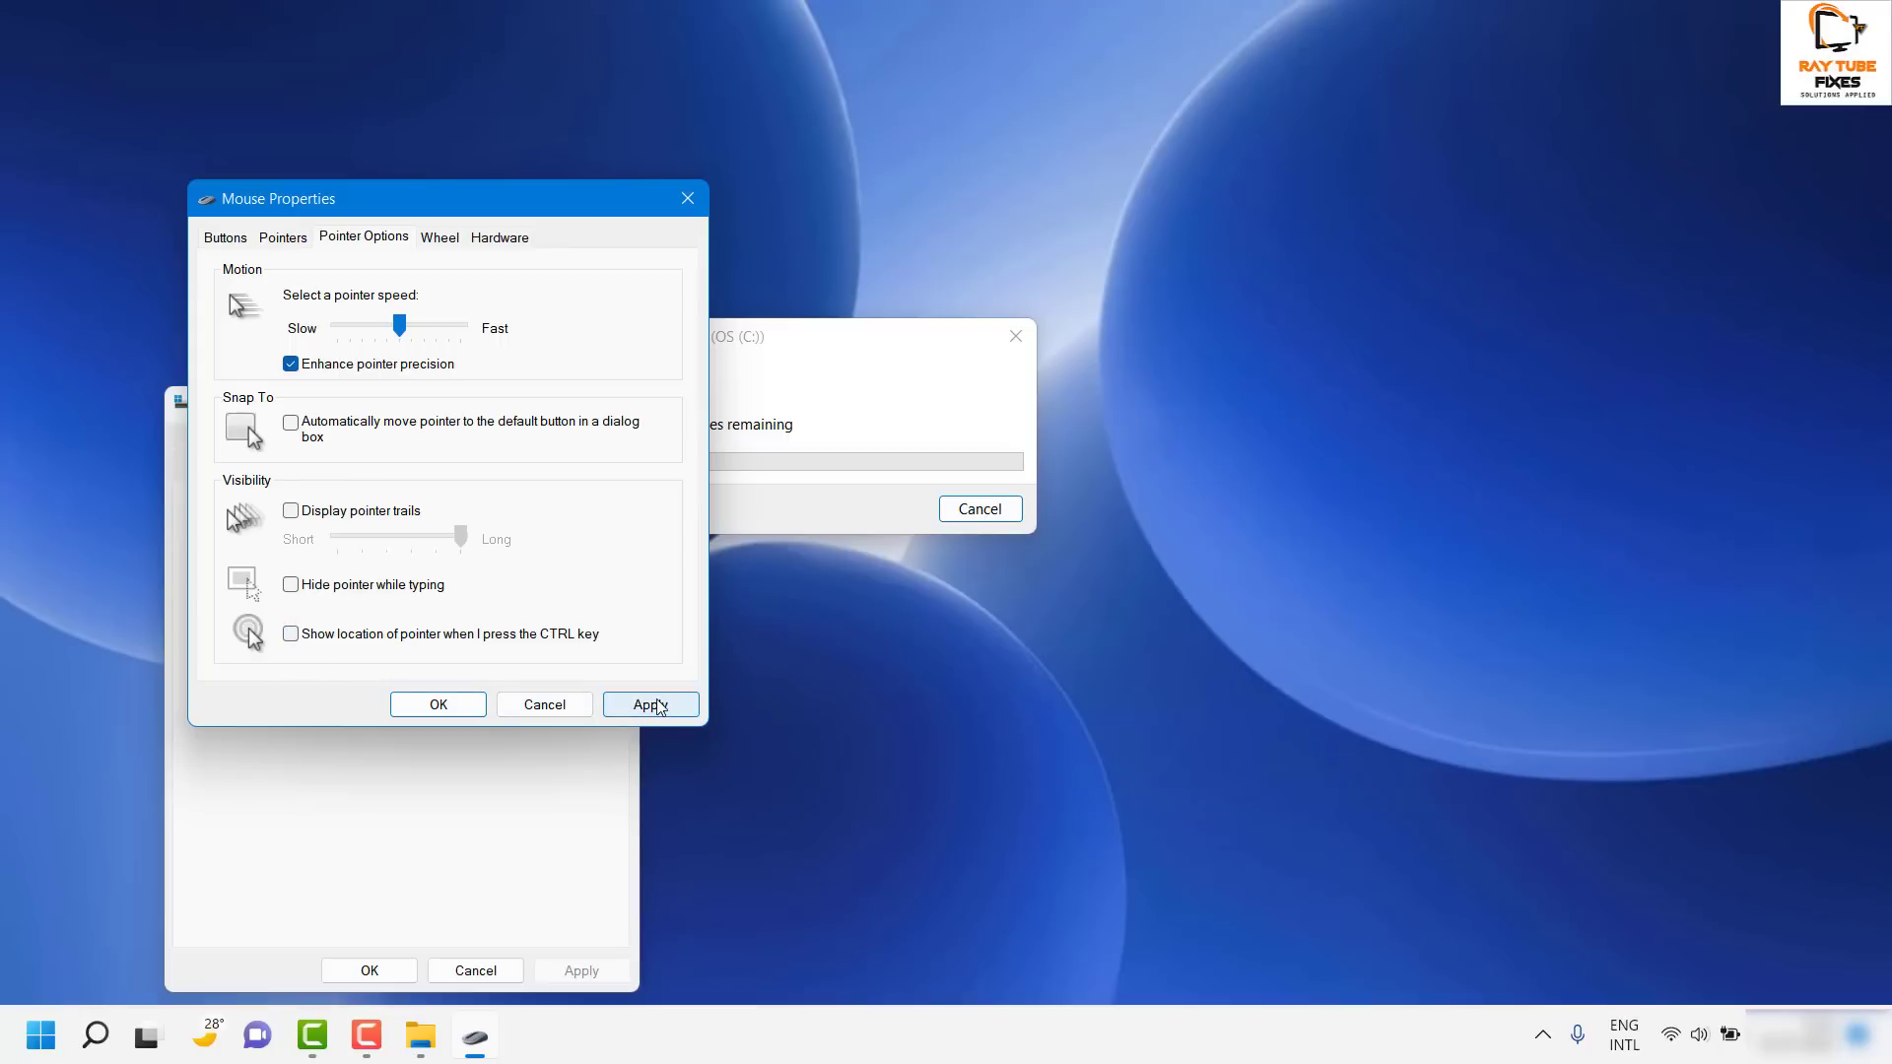
{"action": "left_click", "coordinate": [439, 706]}
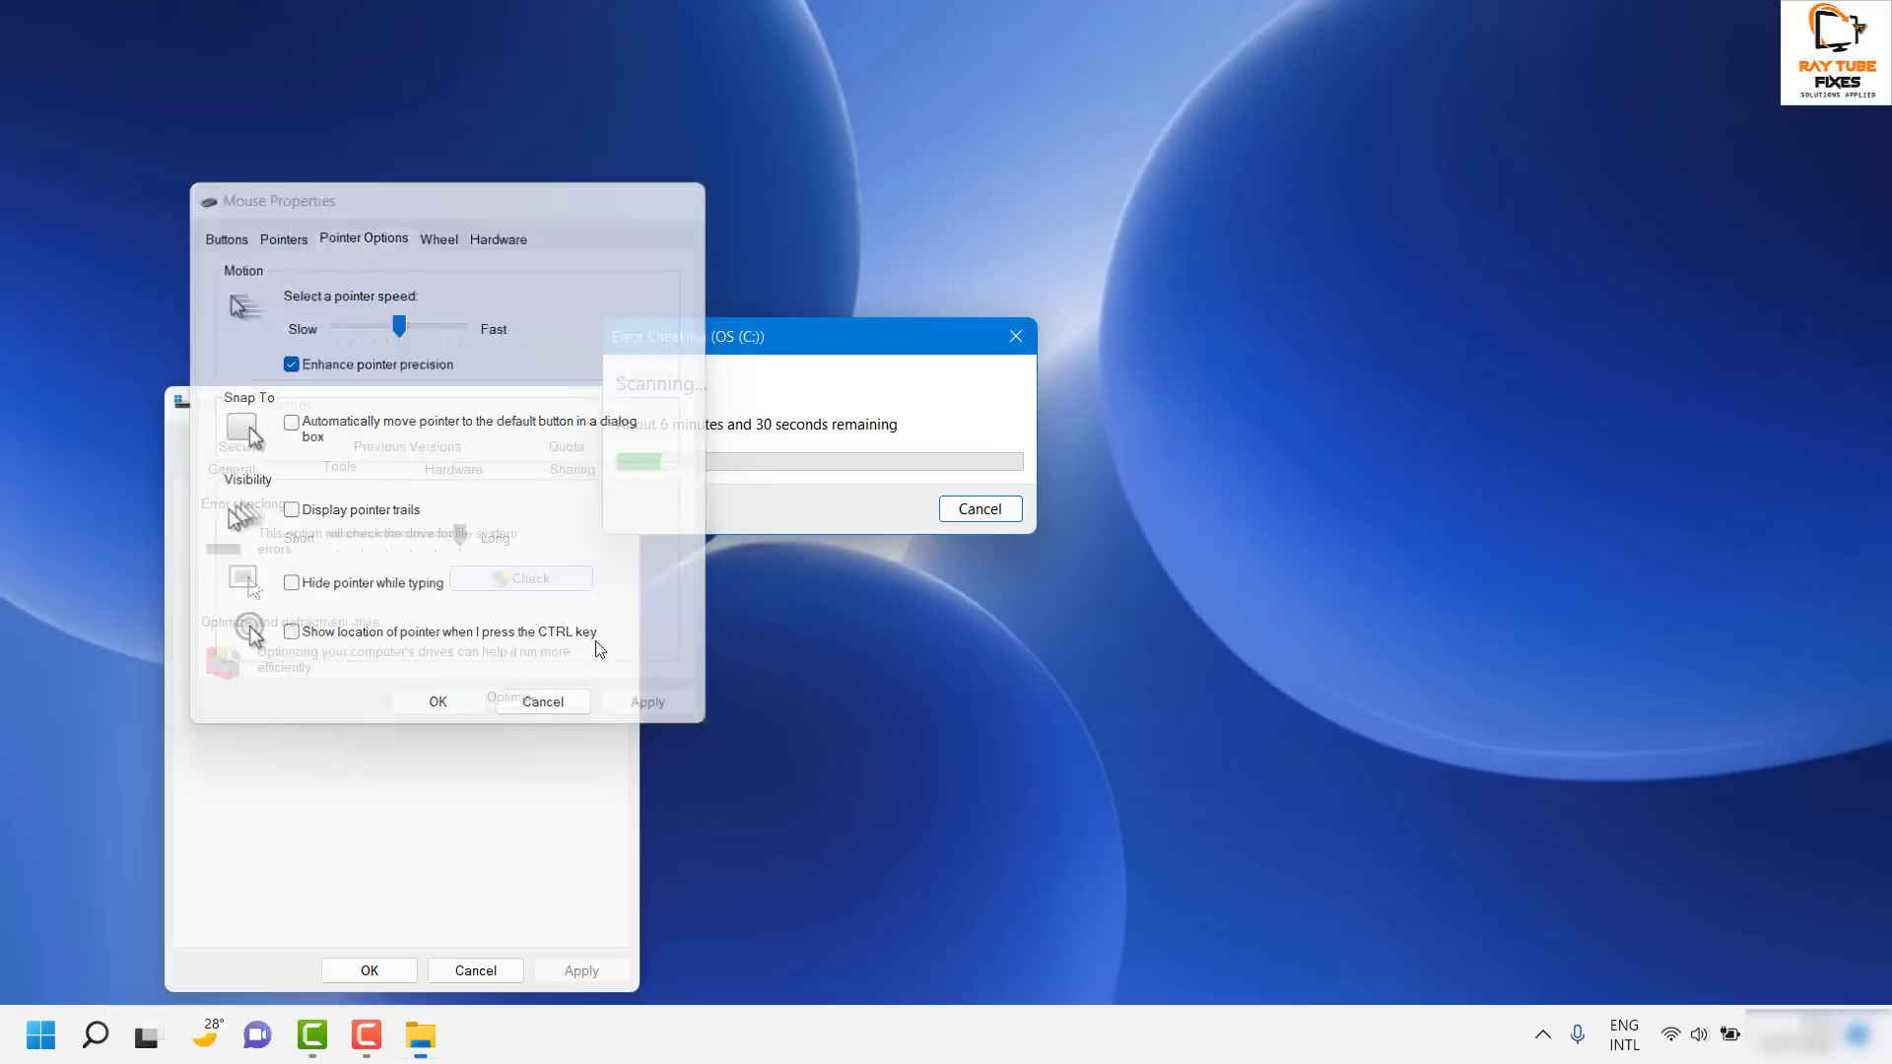
Step: Dismiss the error-checking result for the OS (C:) drive and close the drive's properties
{"action": "left_click", "coordinate": [981, 477]}
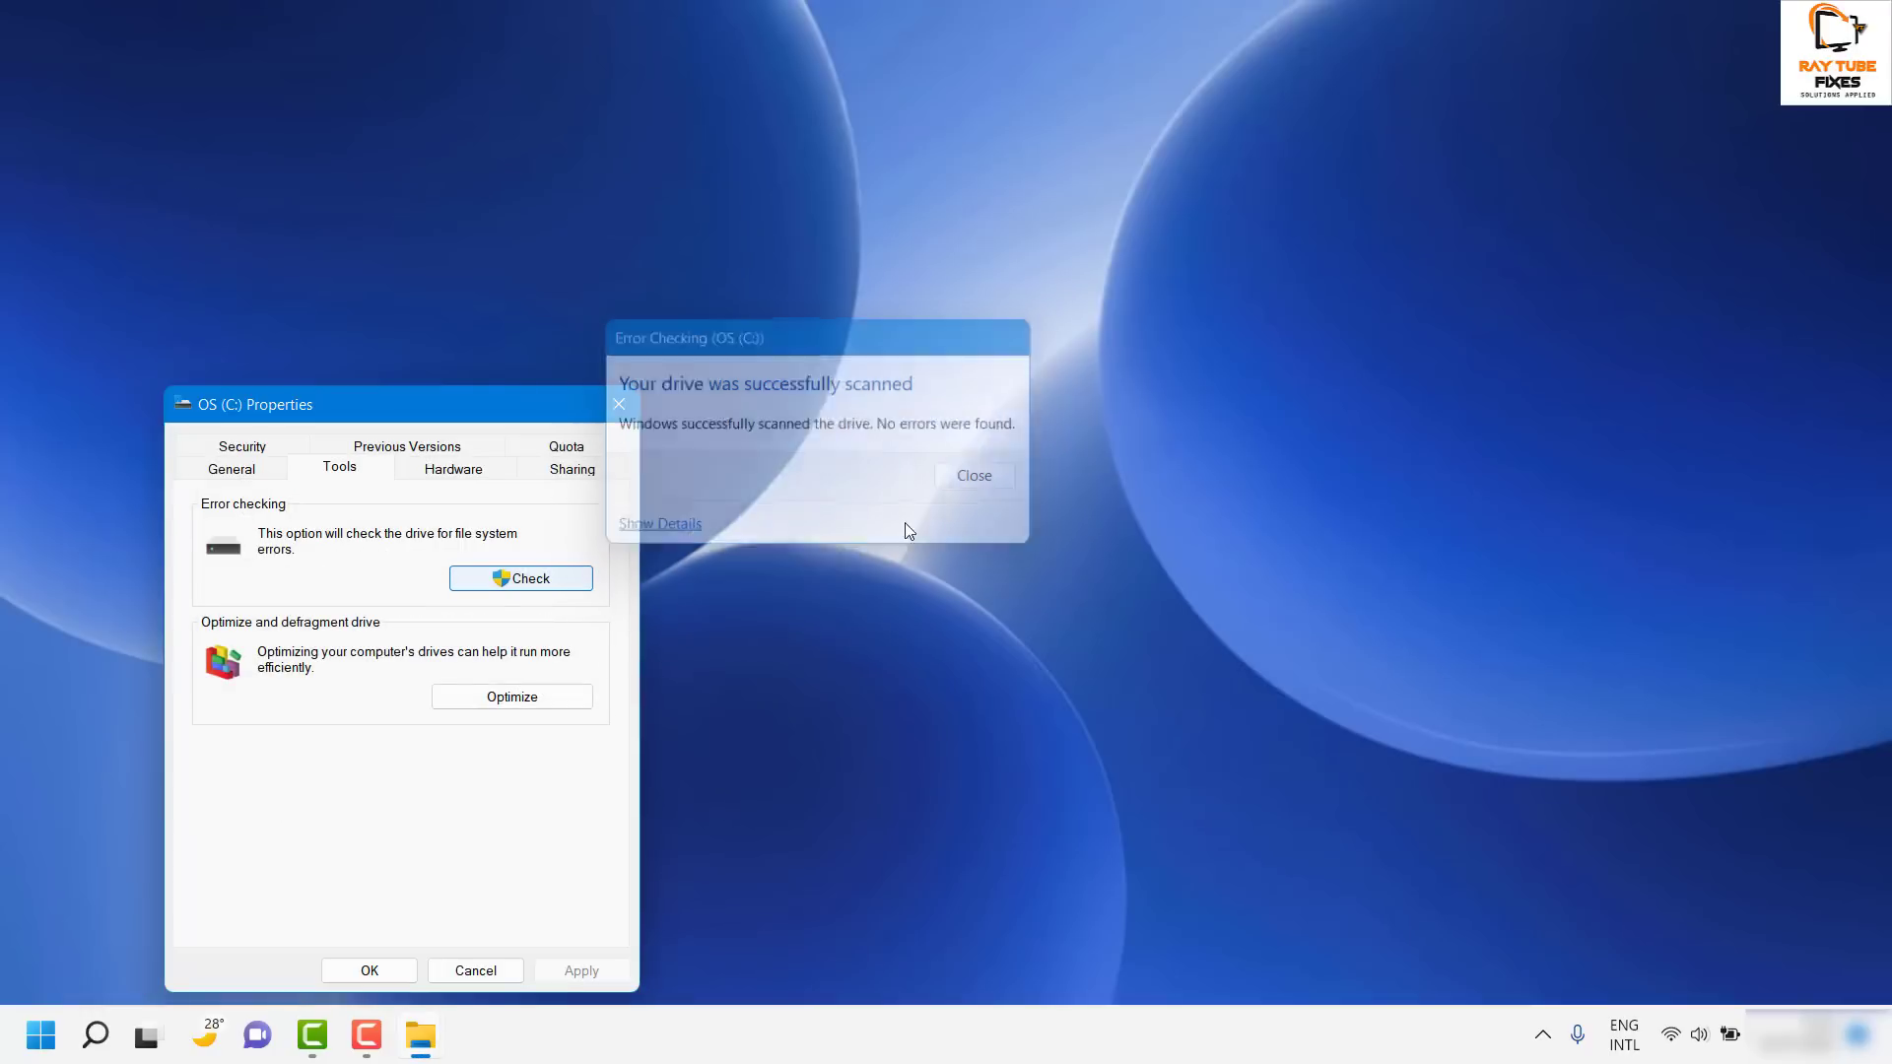
{"action": "left_click", "coordinate": [620, 405]}
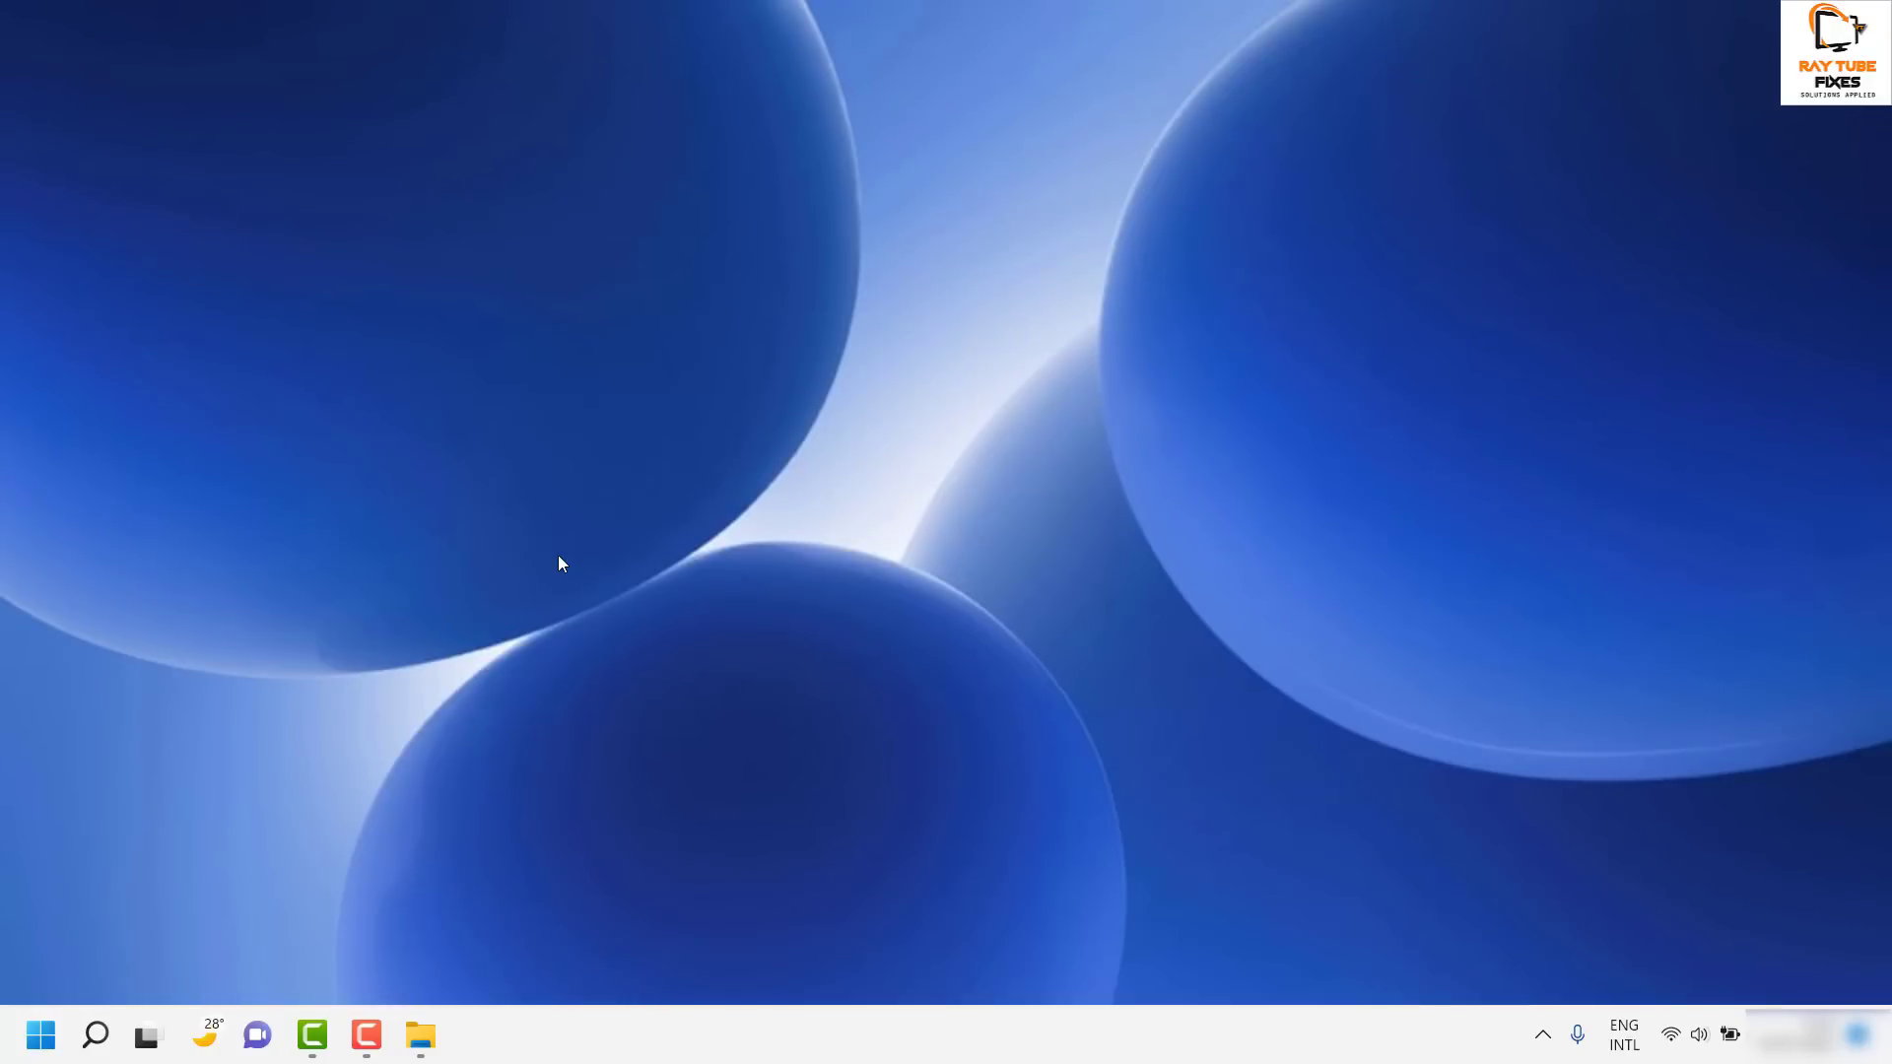
Step: Search Windows for appwiz.cpl and open Programs and Features
{"action": "left_click", "coordinate": [95, 1035]}
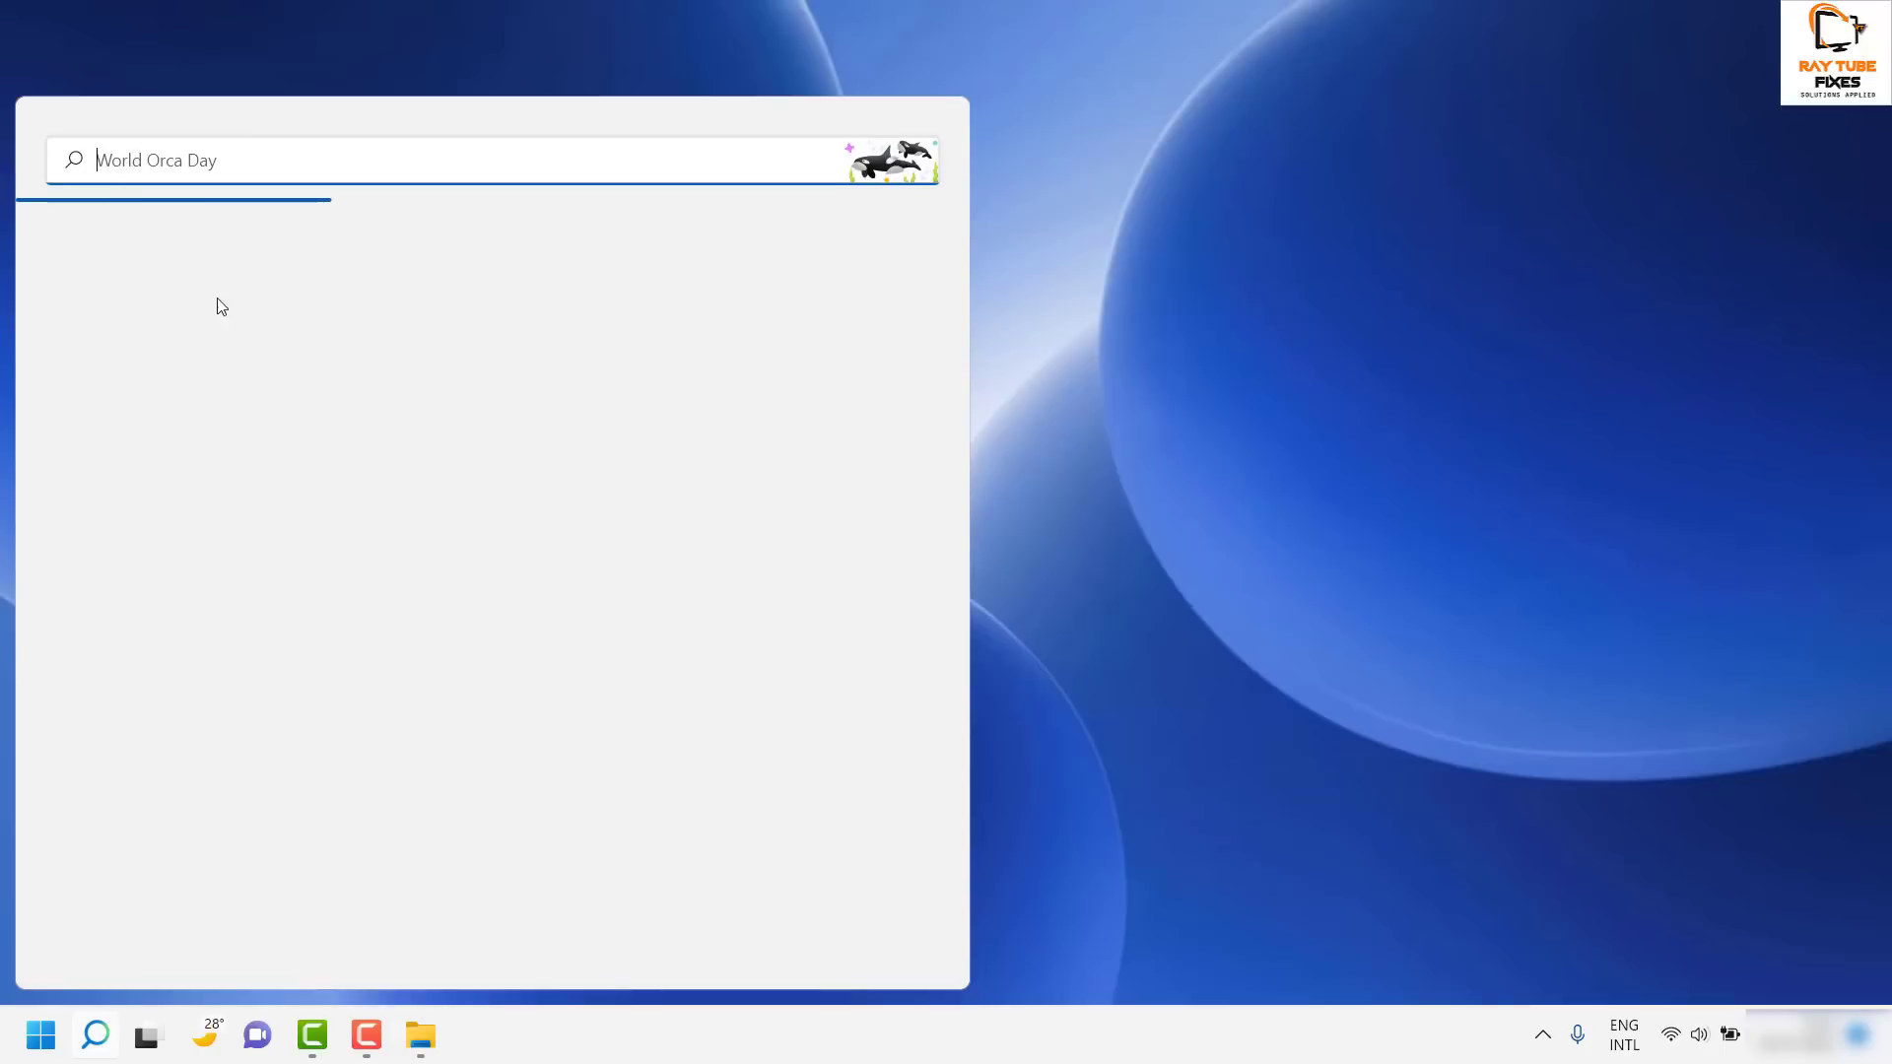
{"action": "type", "text": "a"}
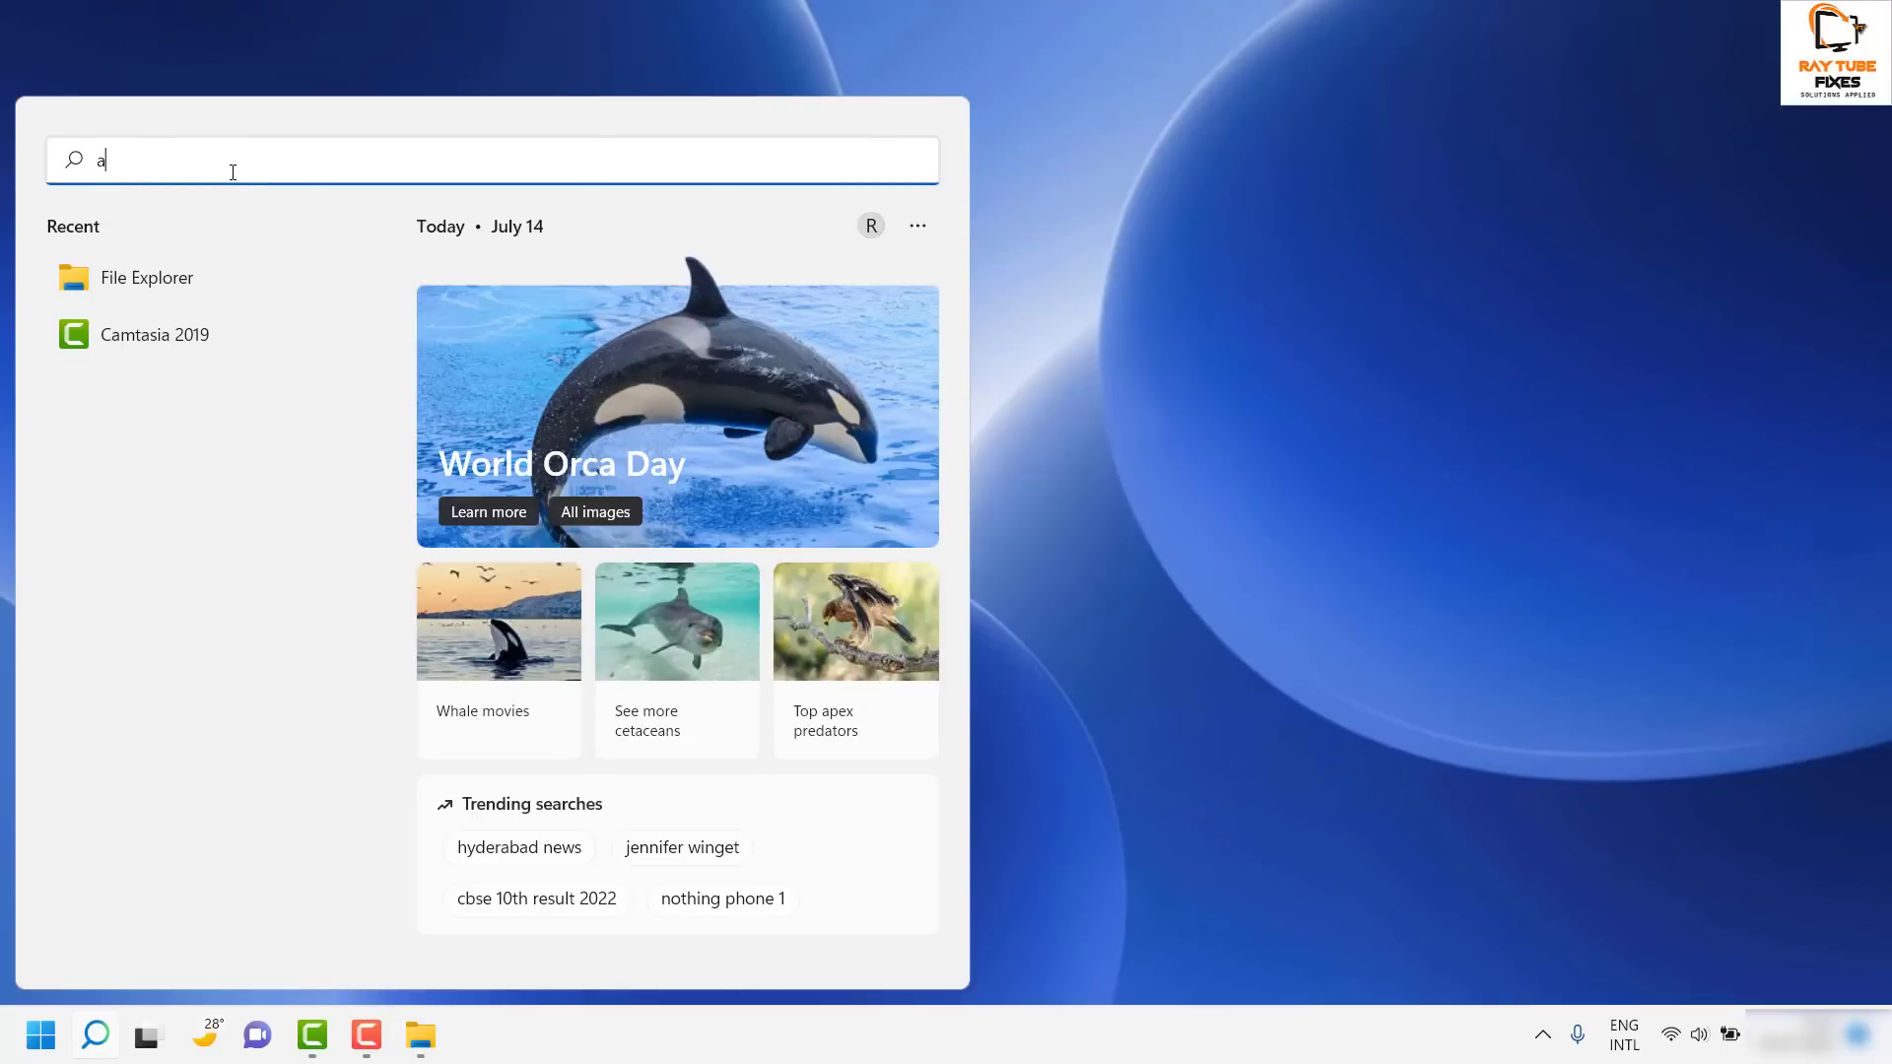
{"action": "type", "text": "ppwiz."}
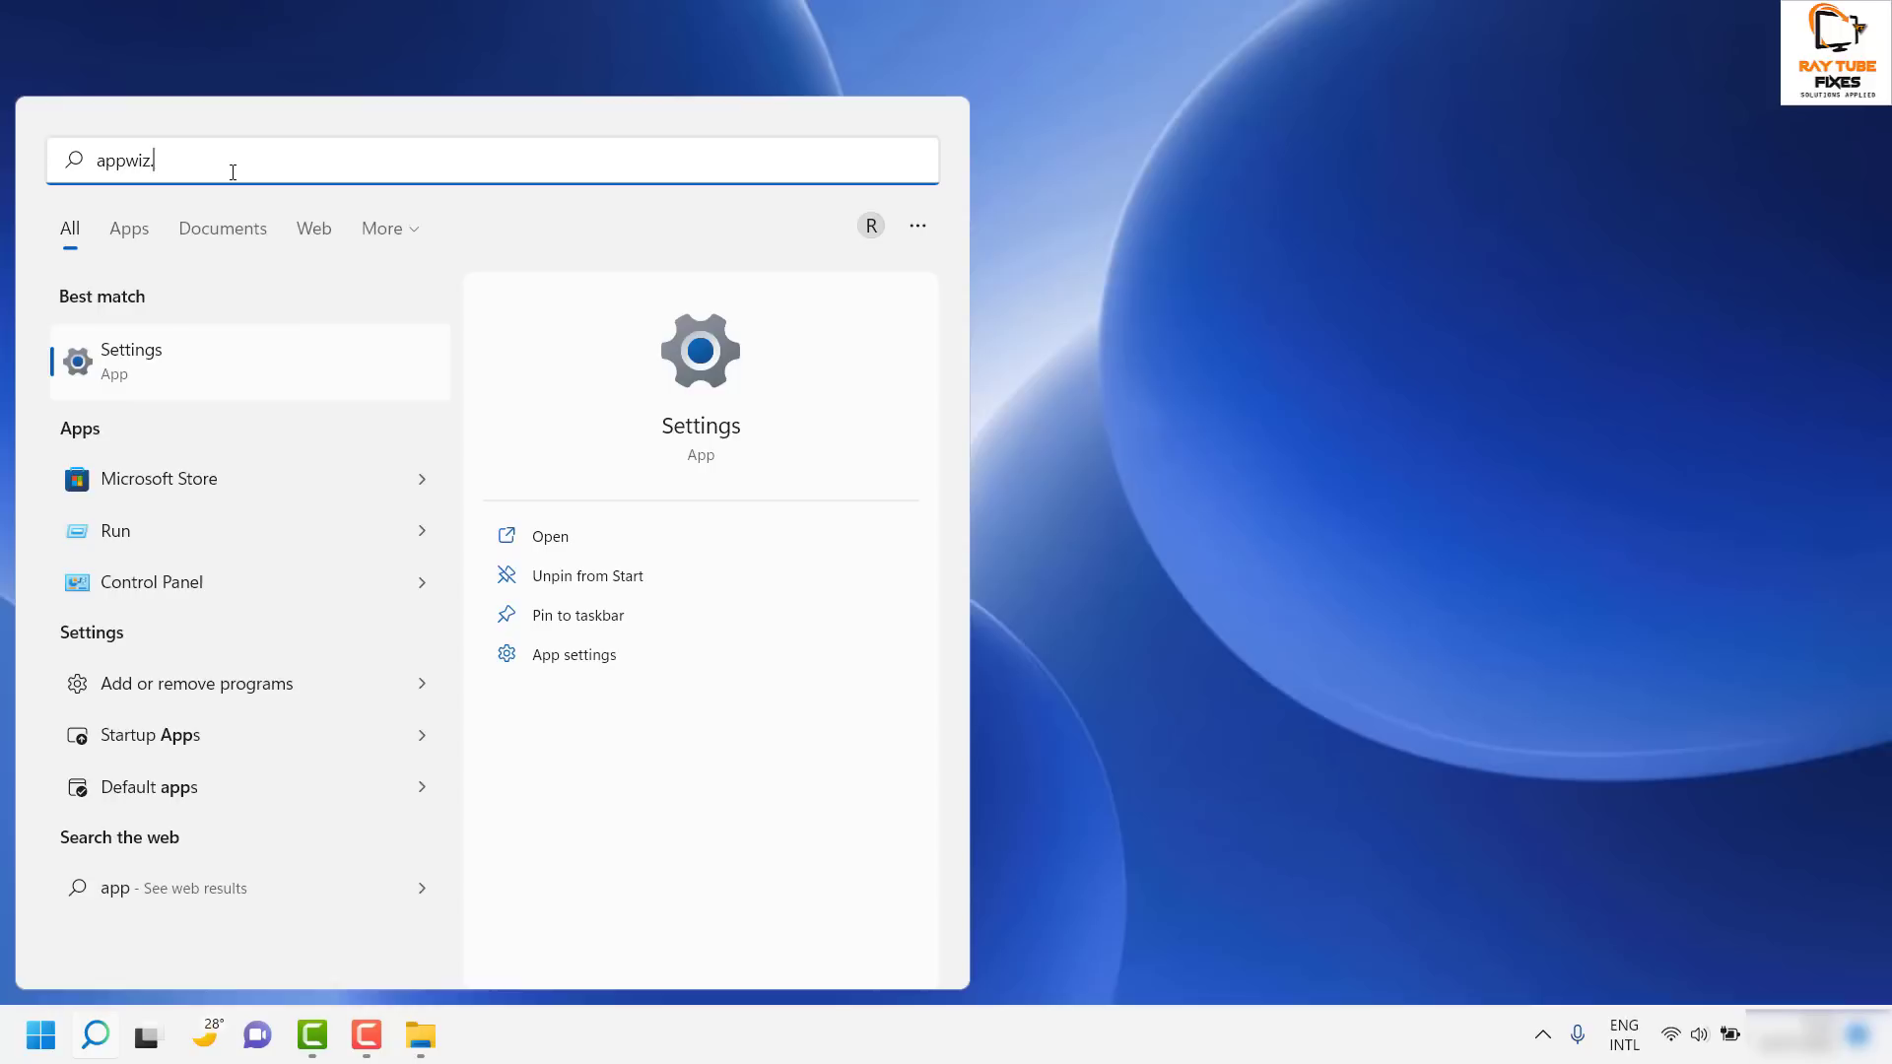
{"action": "type", "text": "cpl"}
{"action": "key", "text": "Return"}
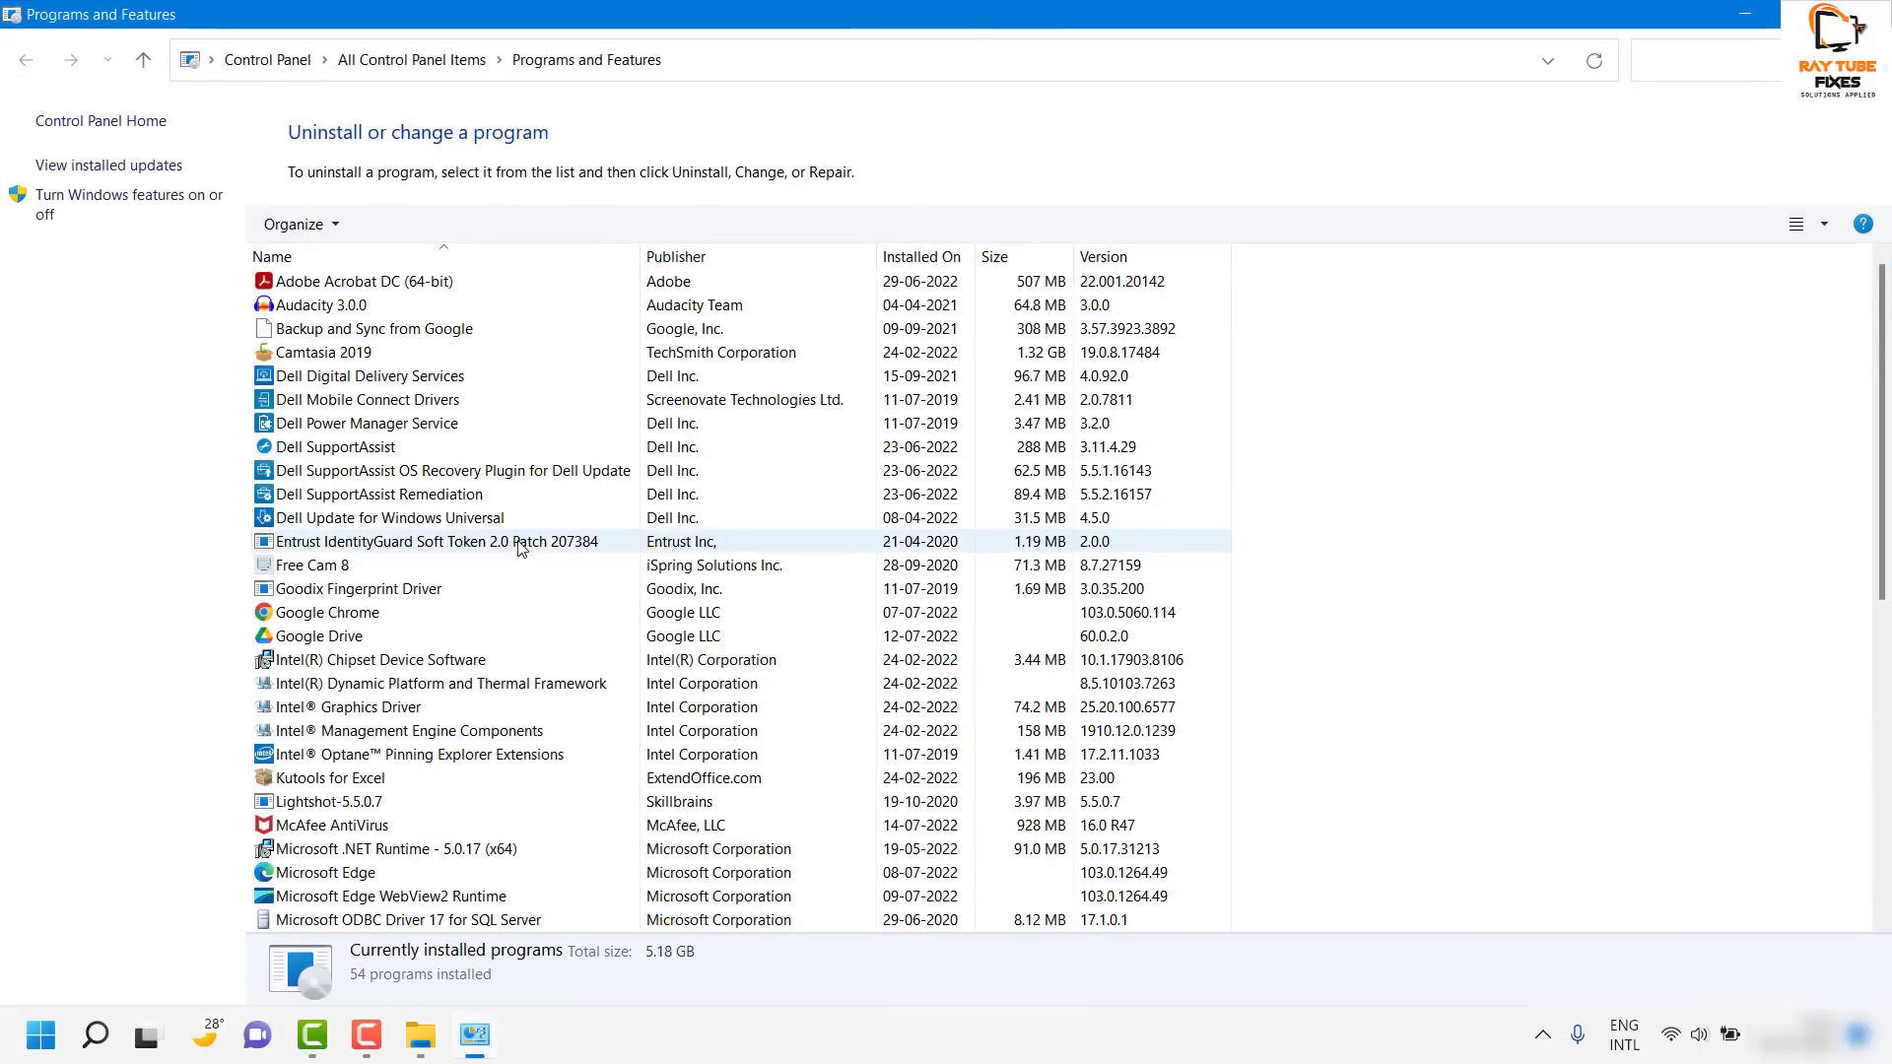
Step: Find Microsoft Office Professional Plus 2019 - en-us among the installed programs and start an Online Repair of it
{"action": "left_click", "coordinate": [399, 449]}
{"action": "left_click", "coordinate": [424, 825]}
{"action": "left_click", "coordinate": [424, 848]}
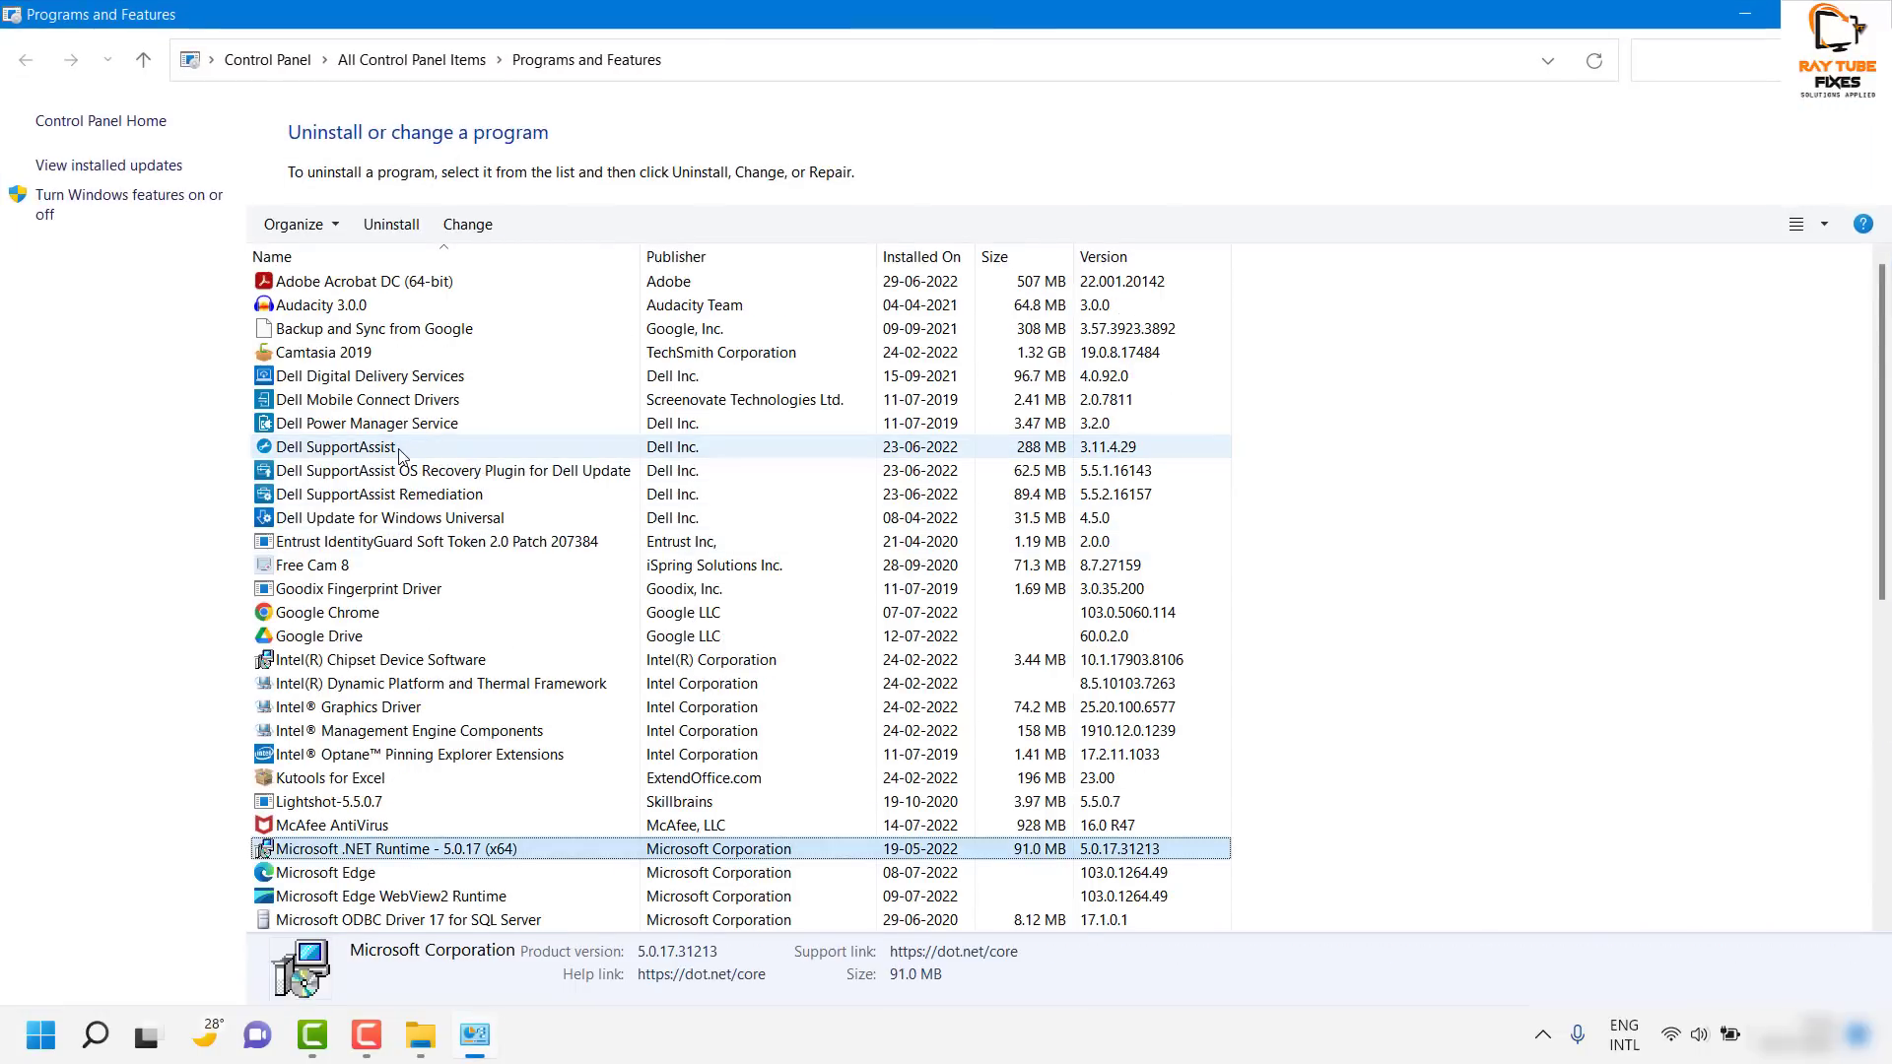
{"action": "scroll", "coordinate": [427, 616], "scroll_direction": "down", "scroll_amount": 4}
{"action": "scroll", "coordinate": [427, 617], "scroll_direction": "down", "scroll_amount": 2}
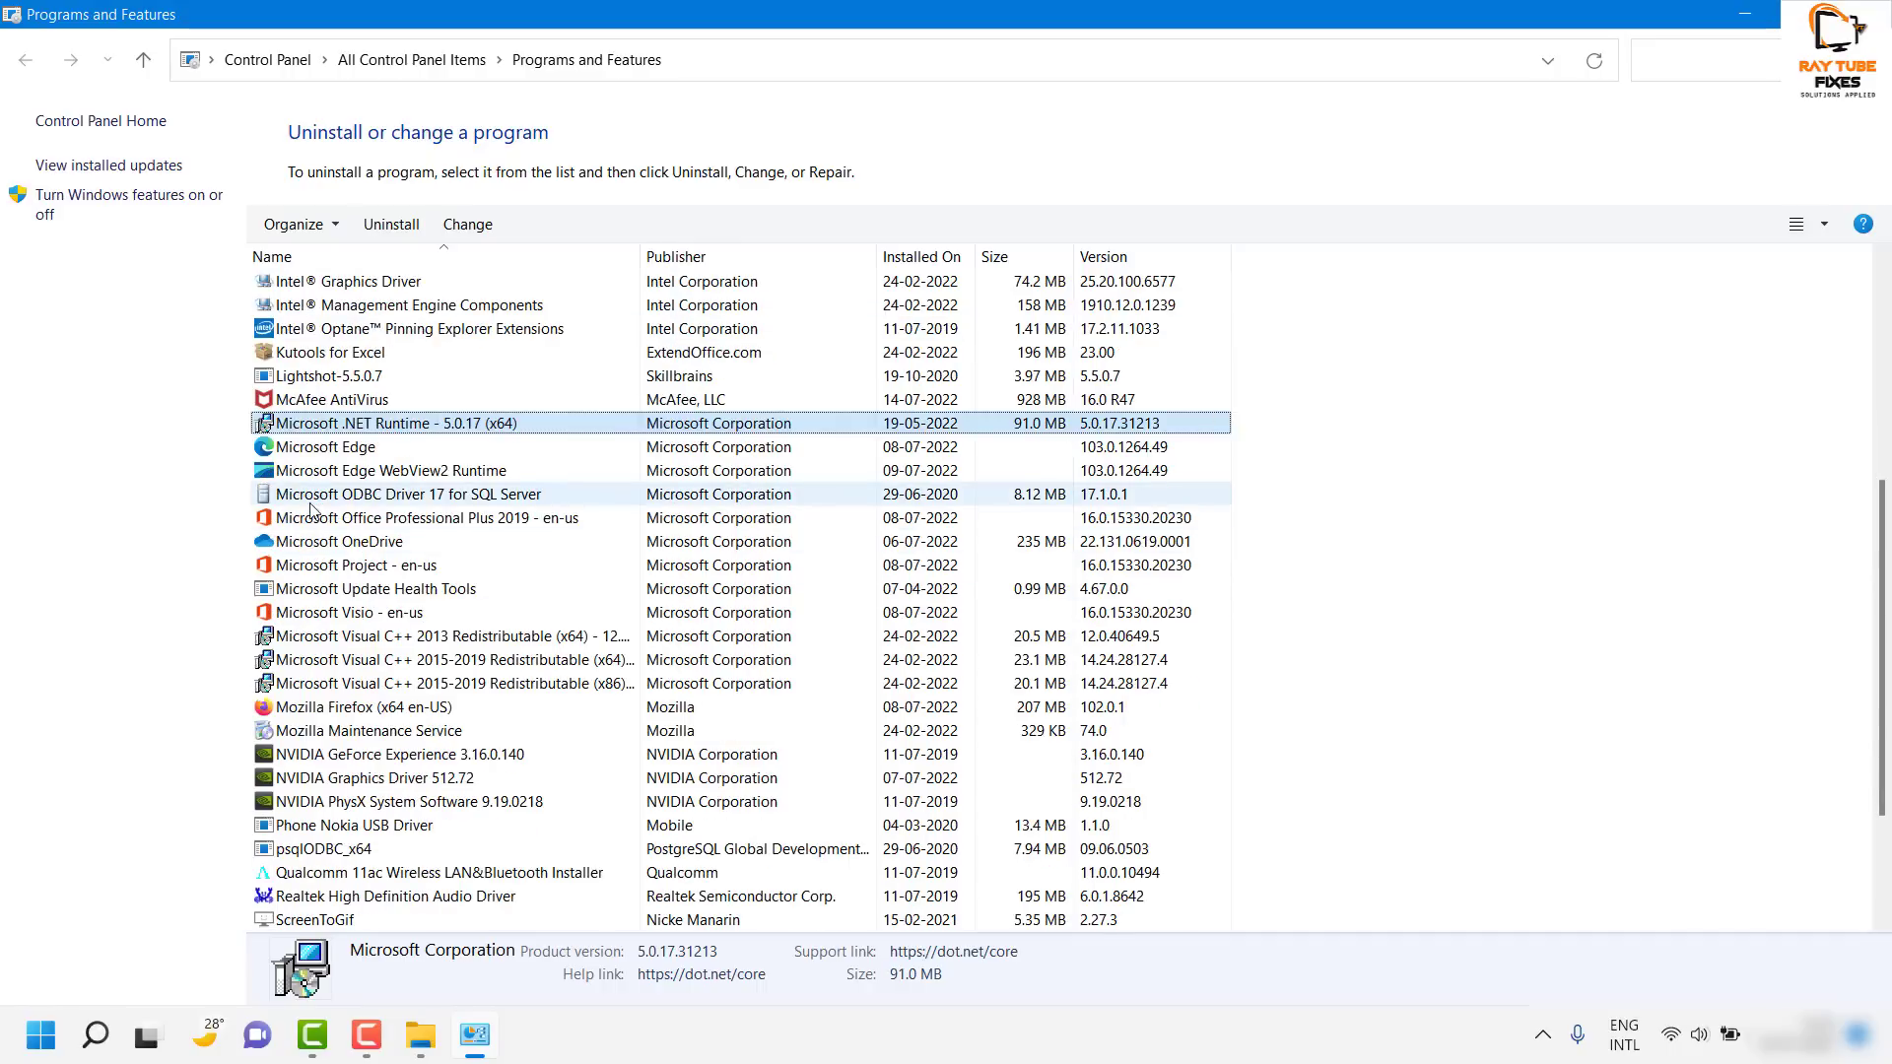
{"action": "left_click", "coordinate": [357, 525]}
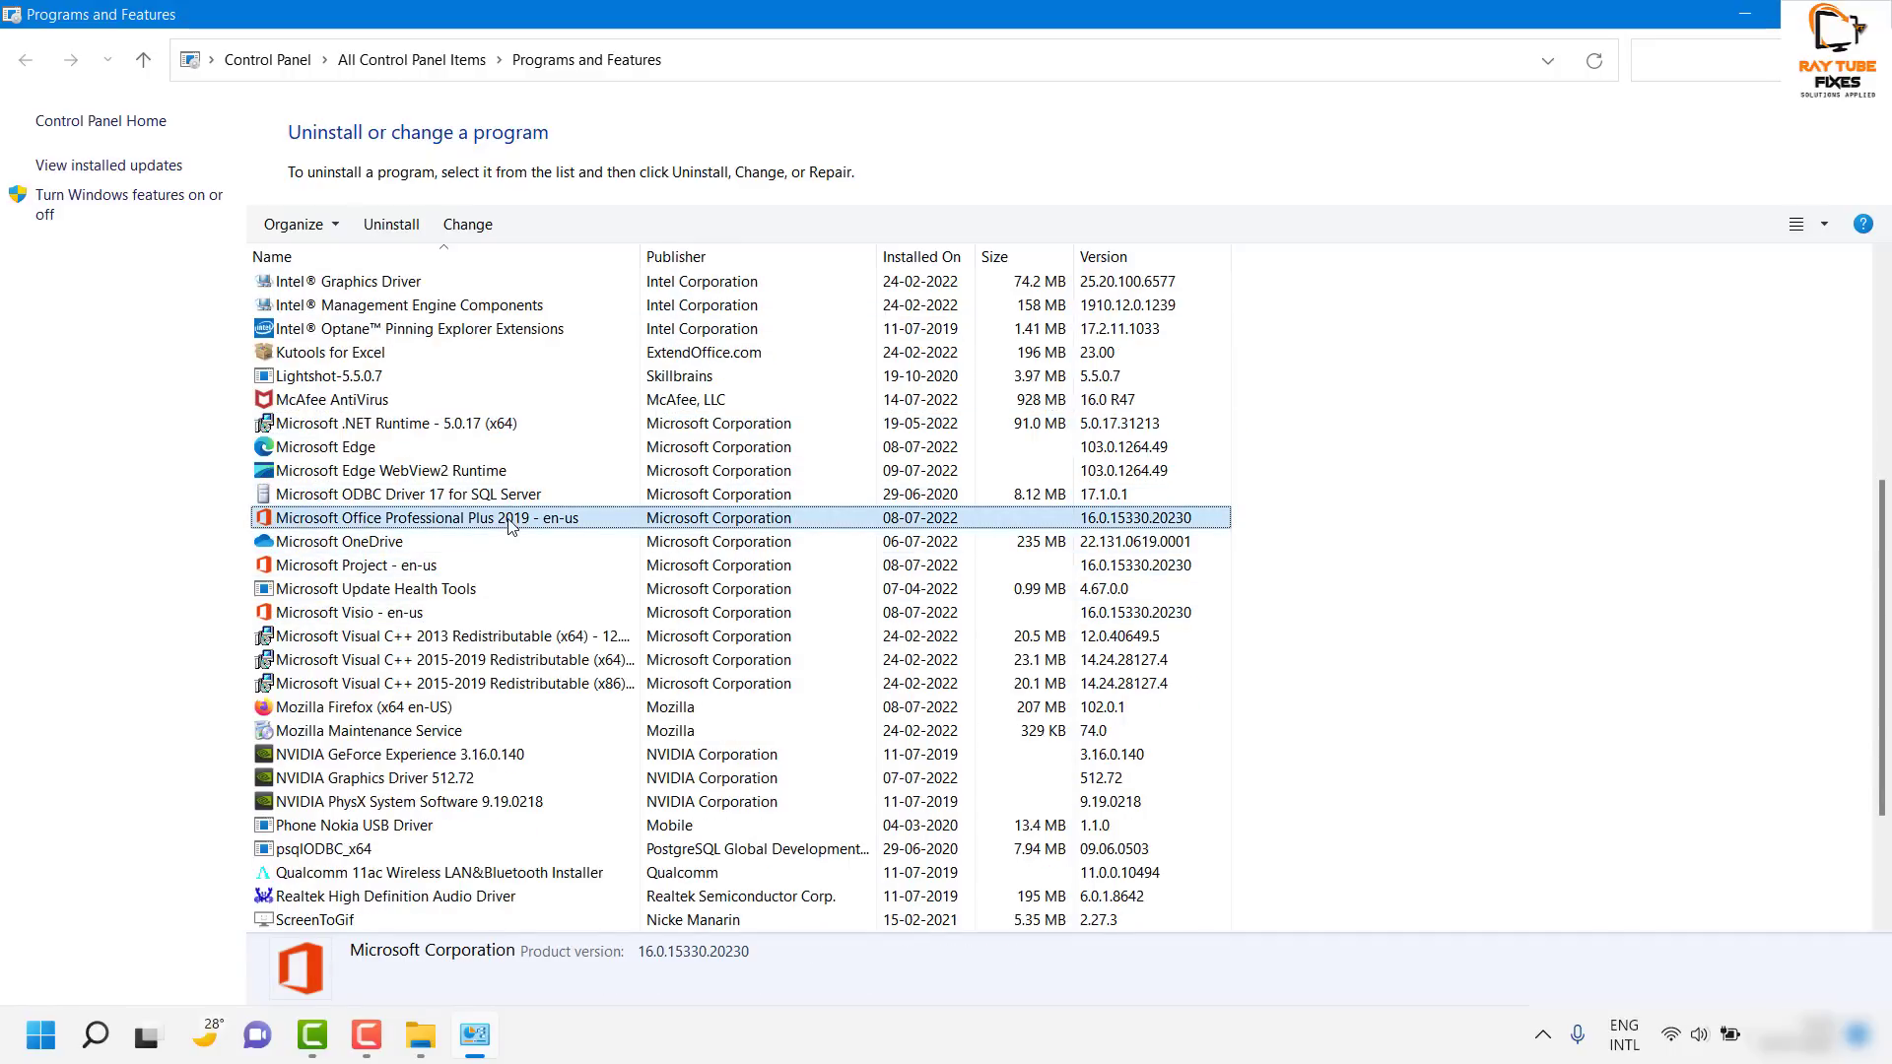
{"action": "left_click", "coordinate": [483, 237]}
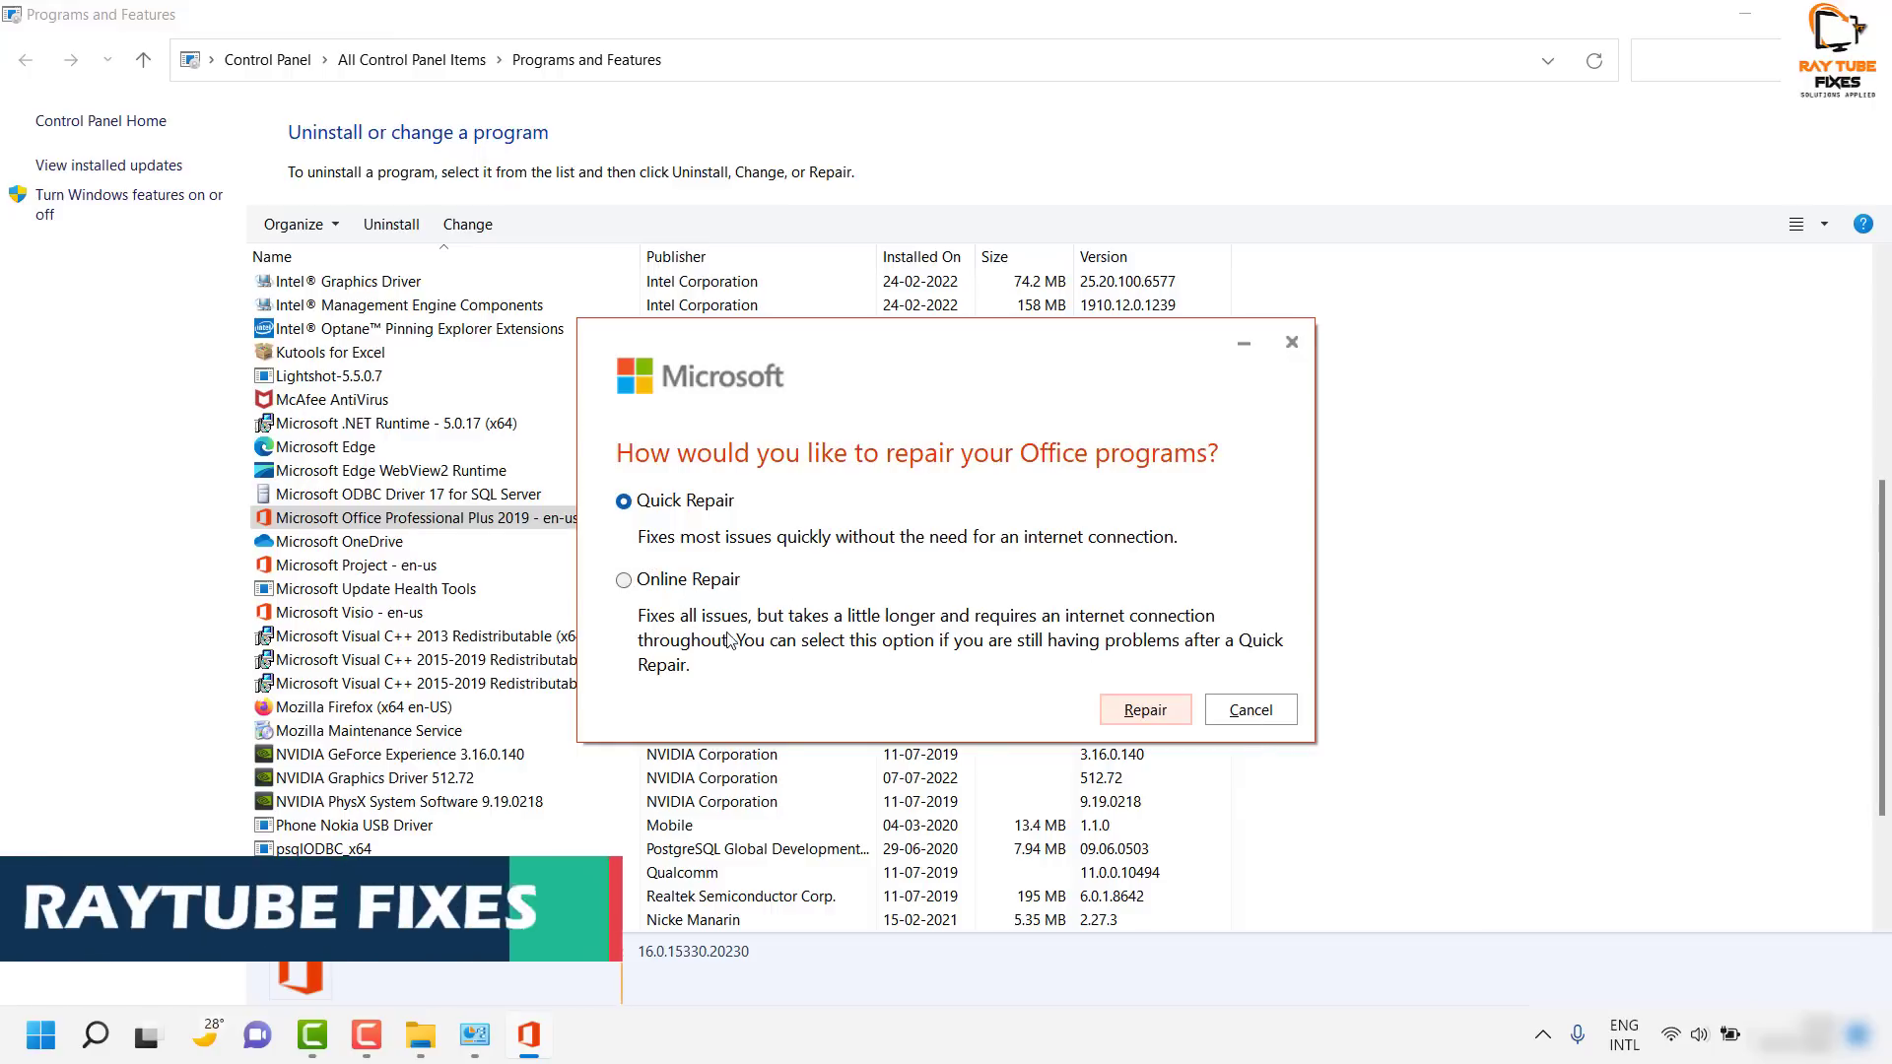
{"action": "key", "text": "Down"}
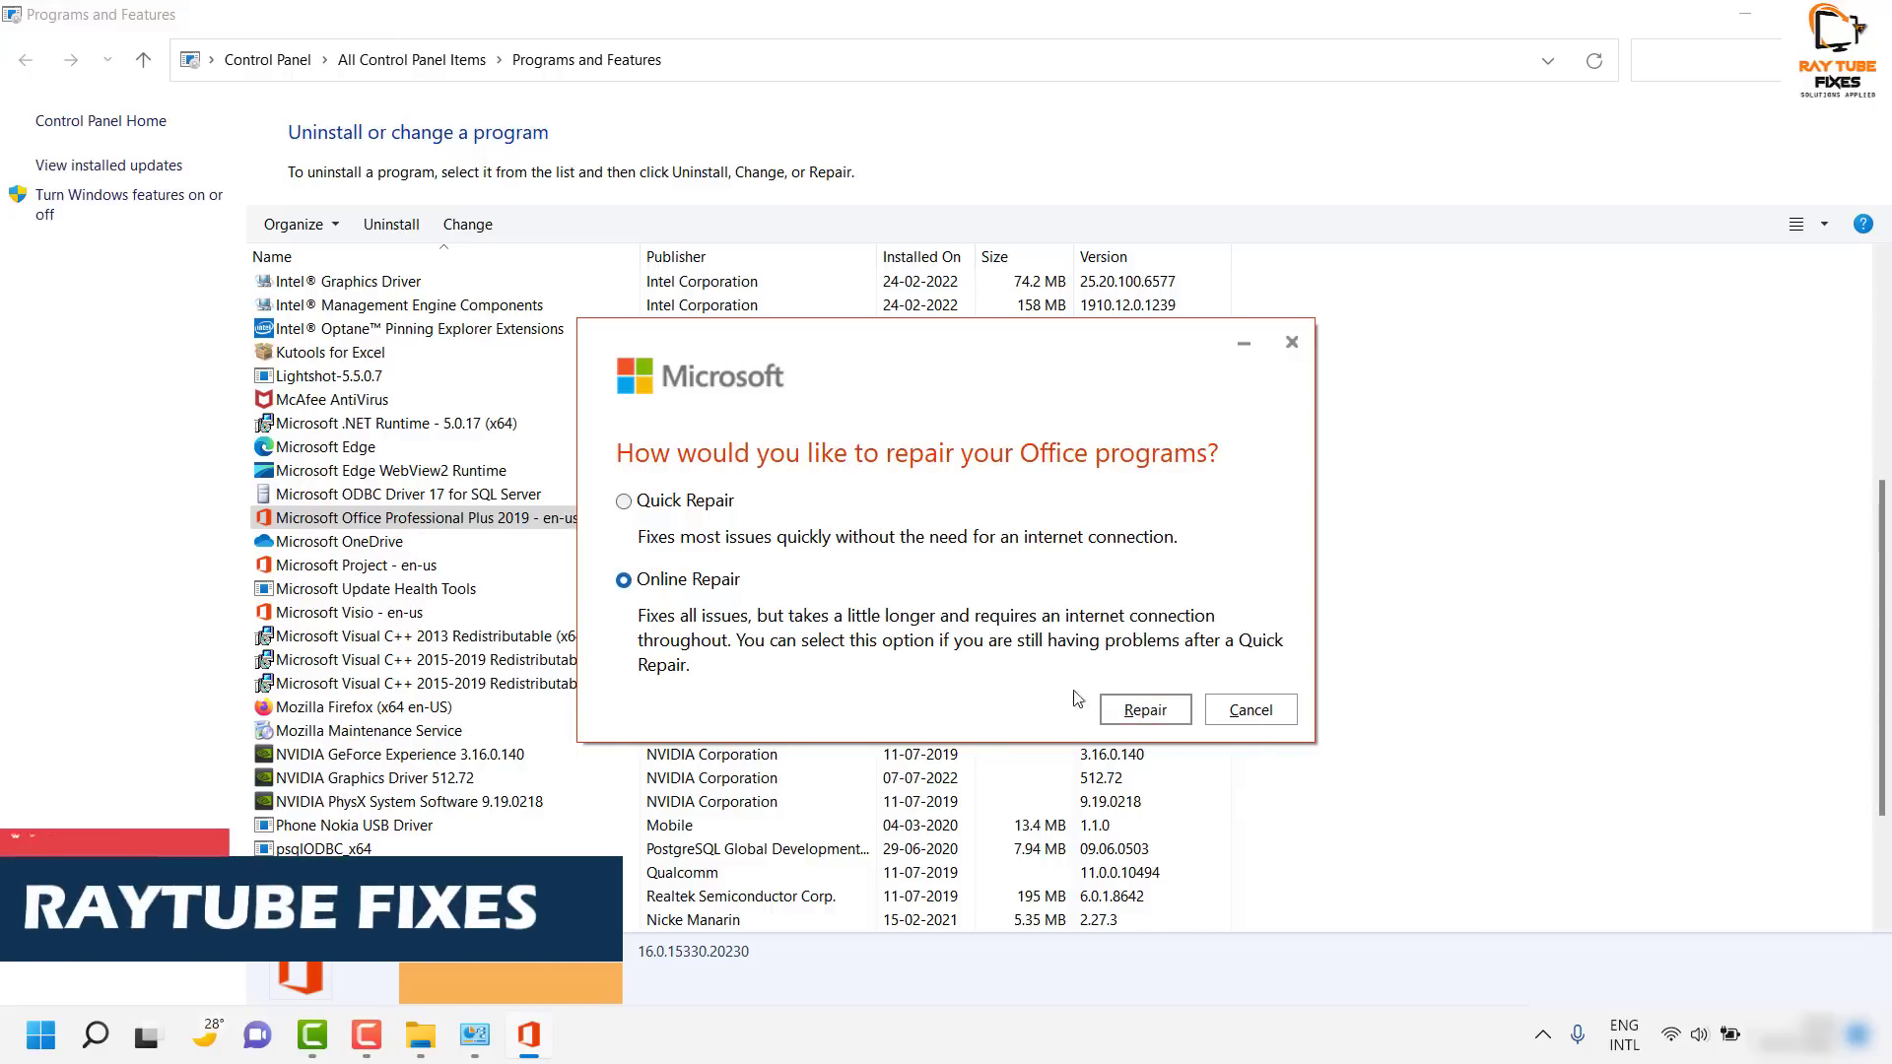
{"action": "left_click", "coordinate": [1143, 711]}
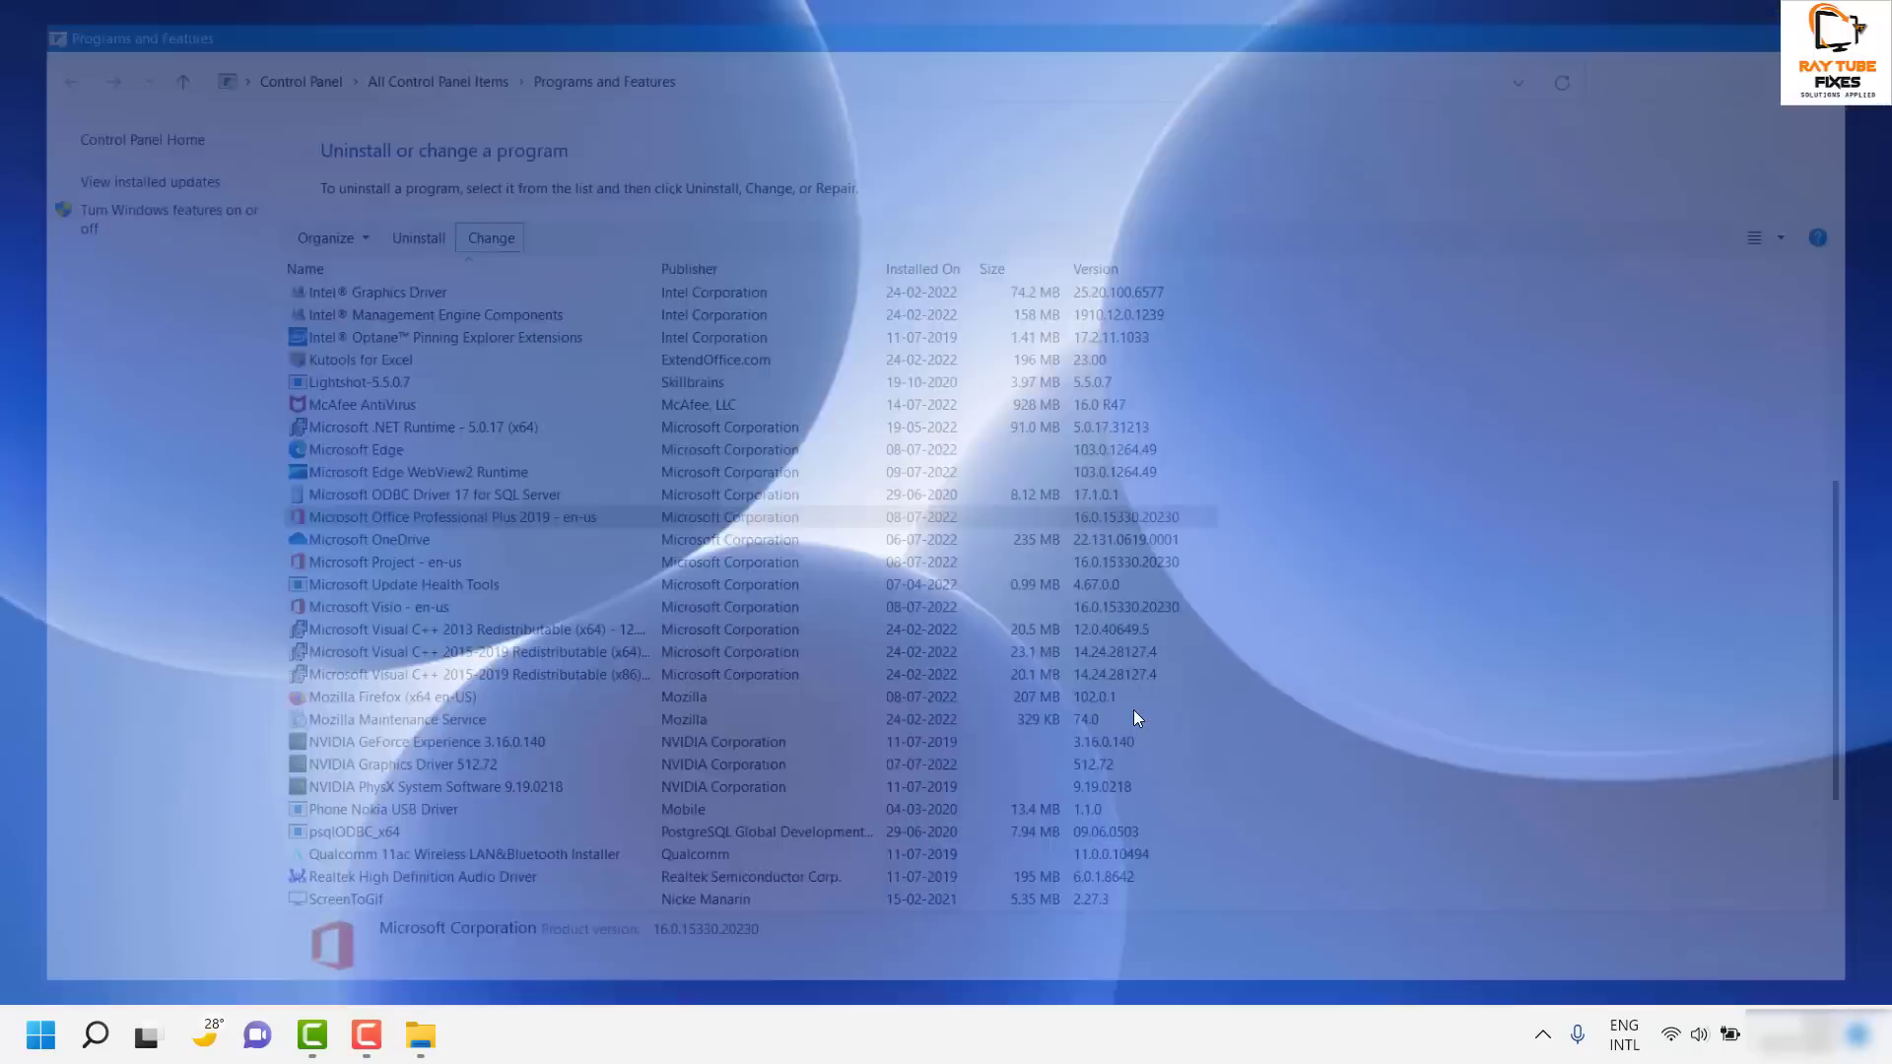